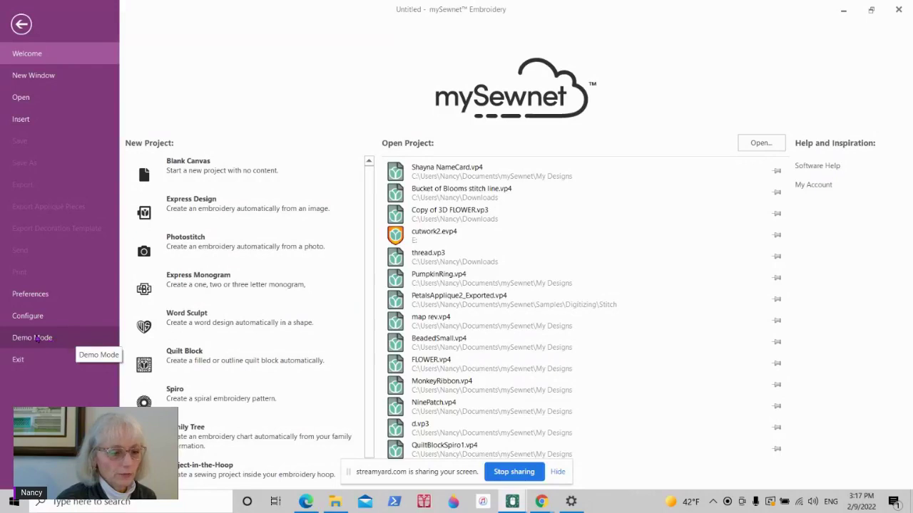
# Switch to the mySewnet Embroidery Gold 2021 demo mode and start a new project on a blank canvas
pyautogui.click(35, 340)
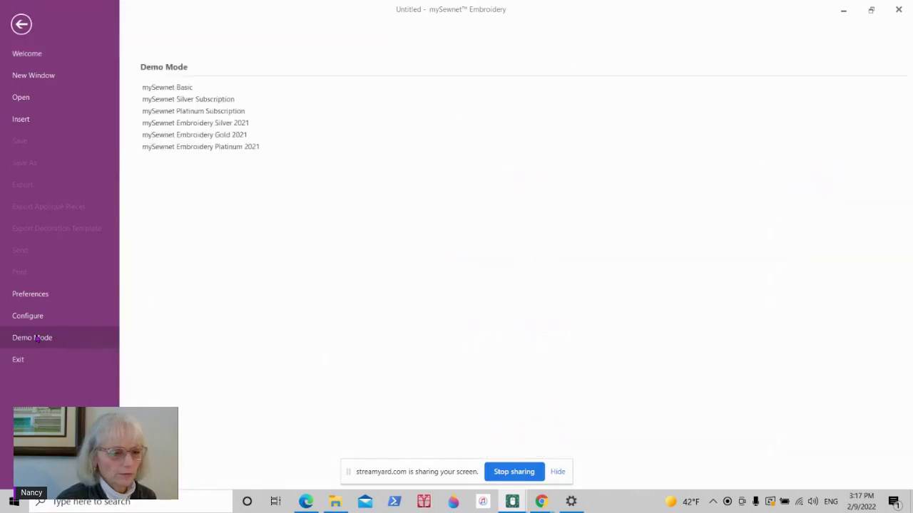
pyautogui.click(195, 135)
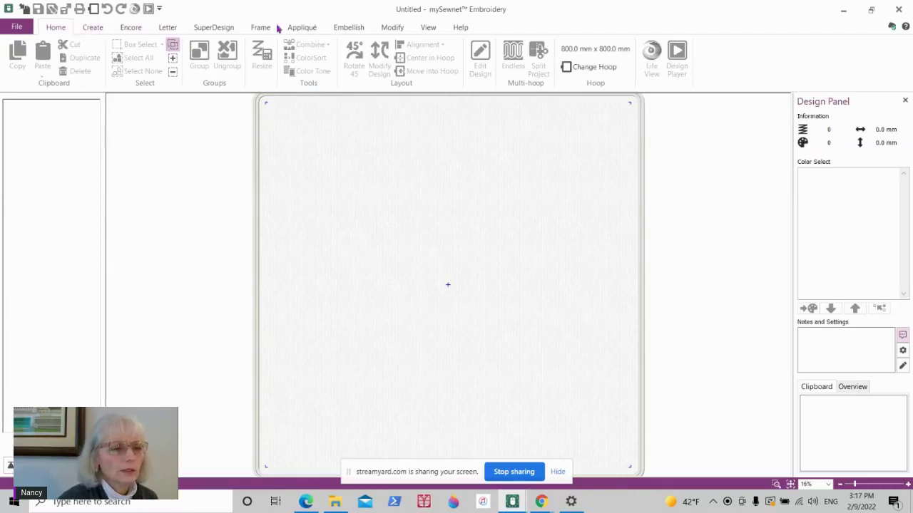
pyautogui.click(349, 28)
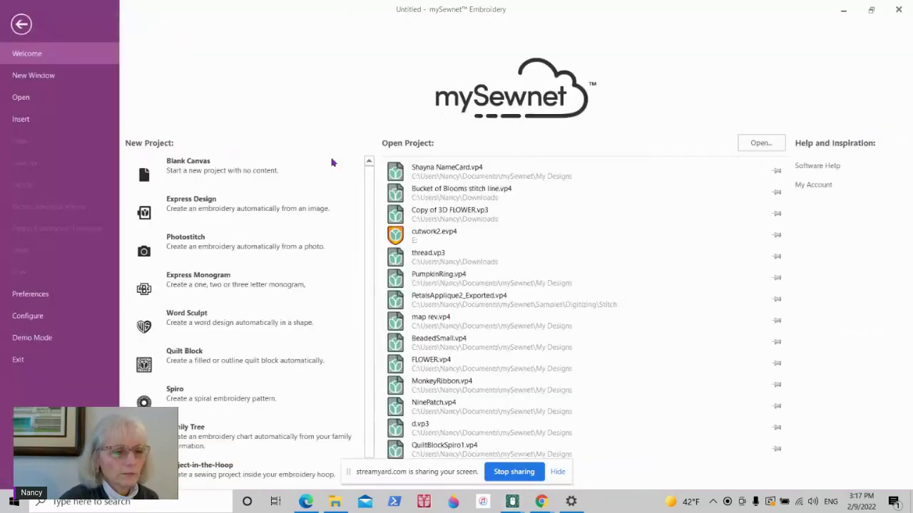
pyautogui.click(204, 169)
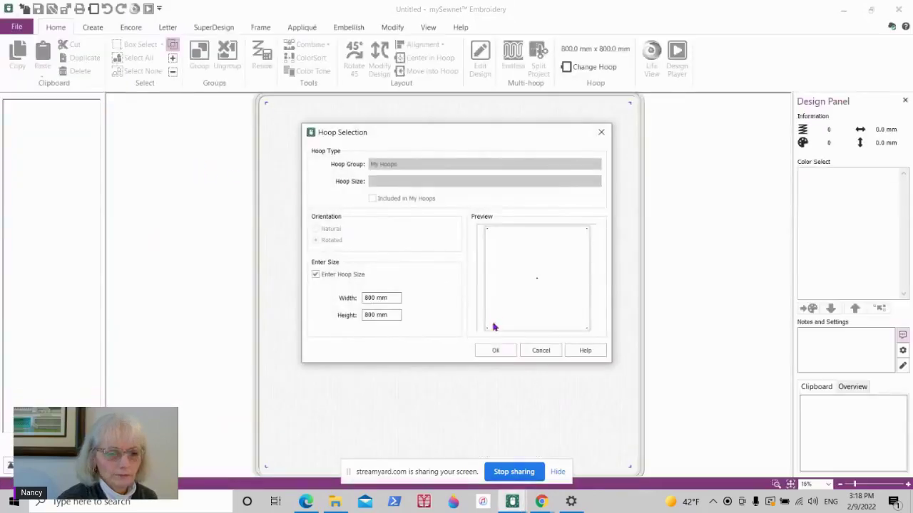
# Replace the custom hoop size with the Universal group's 360mm x 260mm - Universal Large Hoop 5
pyautogui.click(316, 275)
pyautogui.click(398, 170)
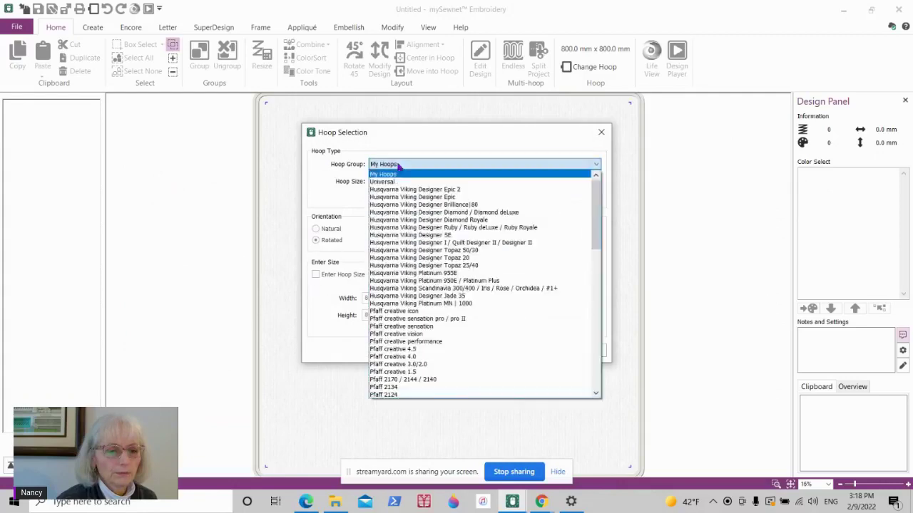
pyautogui.click(391, 182)
pyautogui.click(393, 169)
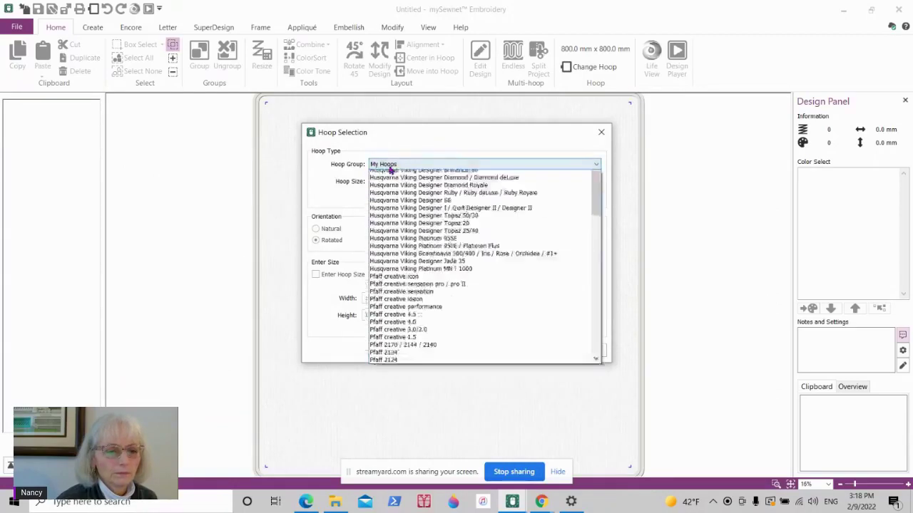
pyautogui.click(391, 179)
pyautogui.click(401, 183)
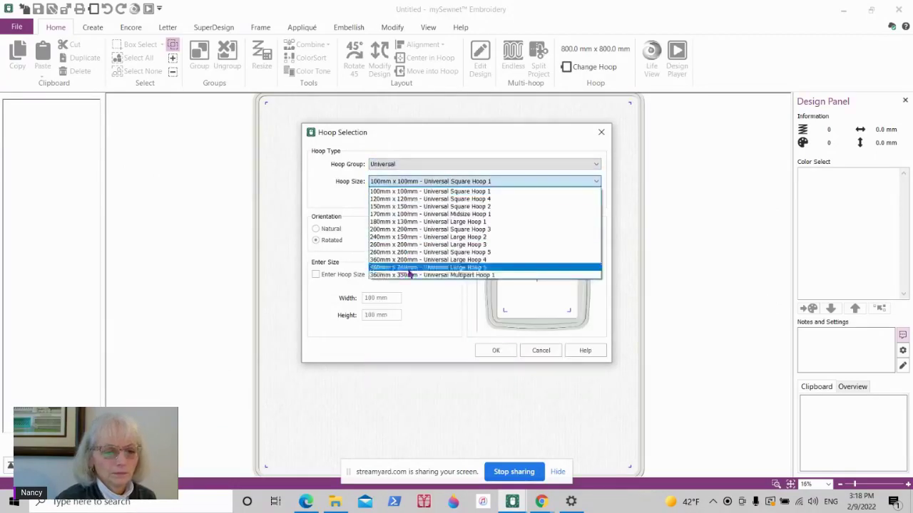
pyautogui.click(408, 272)
pyautogui.click(508, 355)
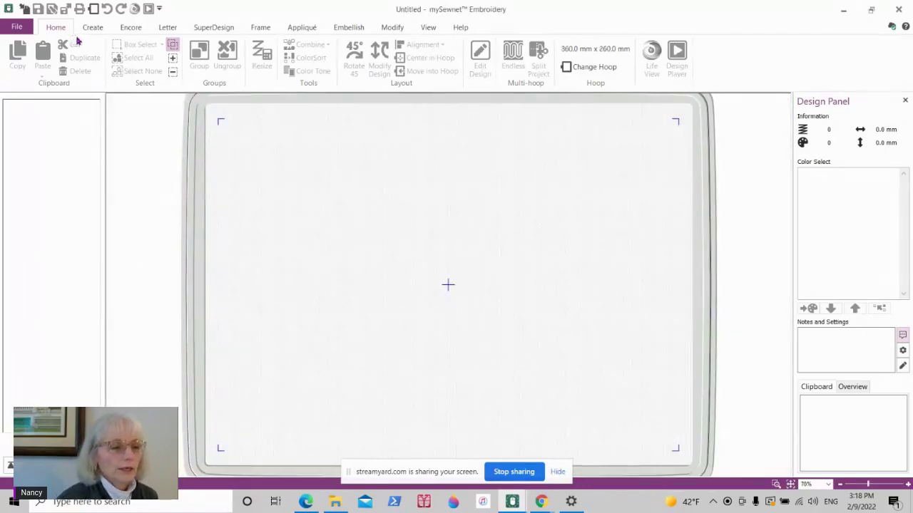
# Add a first name to the hoop as 10 mm lettering in the Patricia font
pyautogui.click(349, 27)
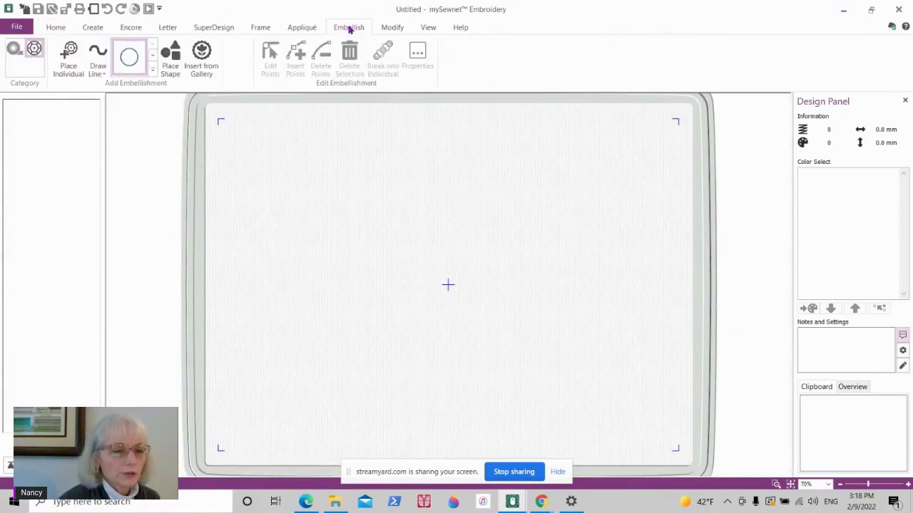
pyautogui.click(53, 30)
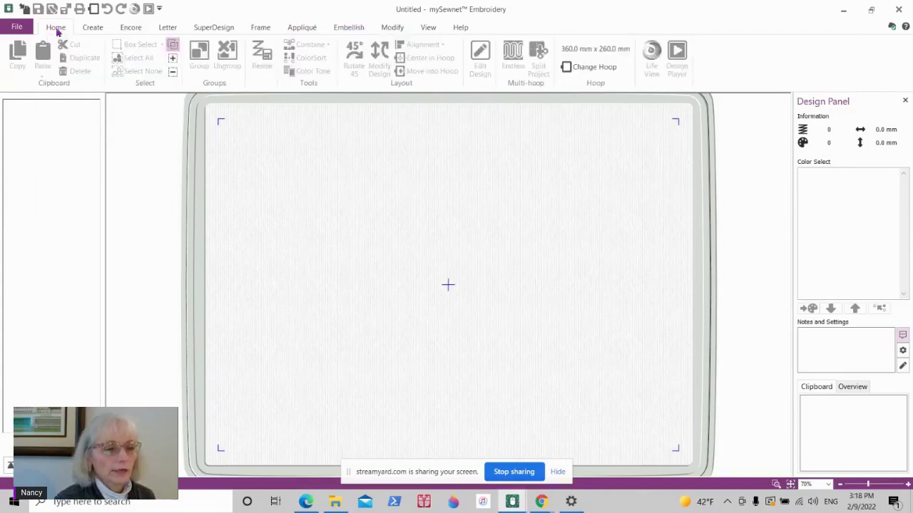
pyautogui.click(167, 26)
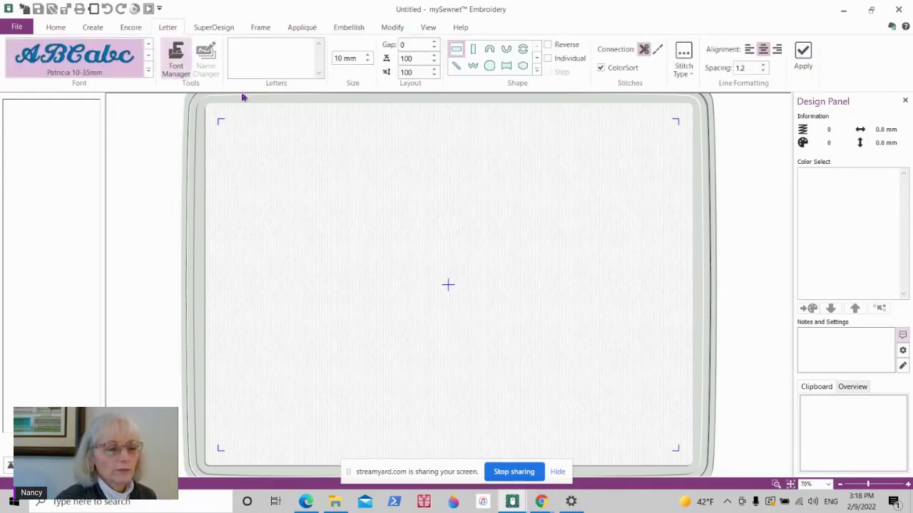
pyautogui.click(262, 63)
pyautogui.write('Nancy')
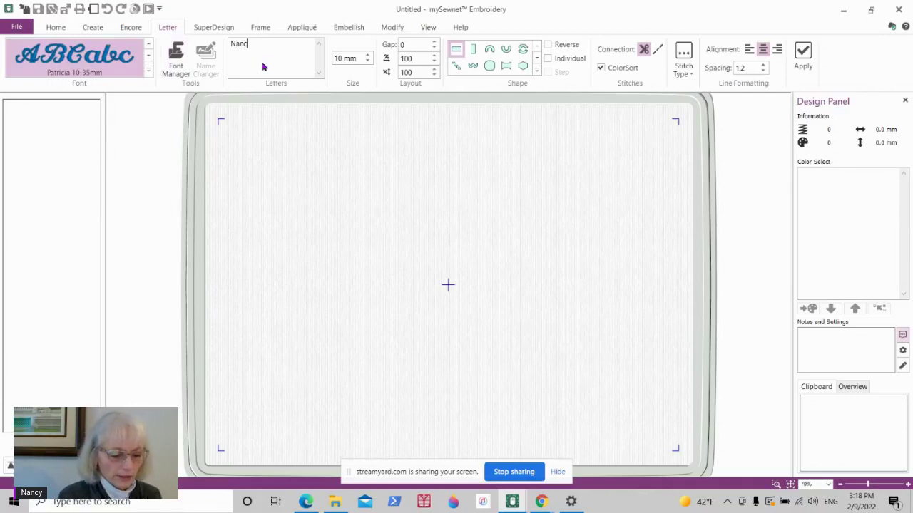
pyautogui.click(804, 54)
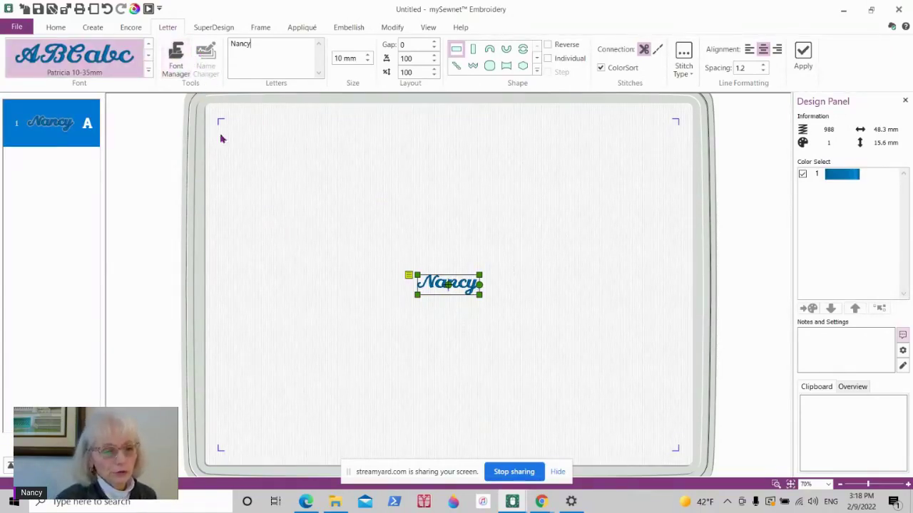
# Browse the Animals SuperDesigns, pick the elephant from Cute Animals 1, and switch it to the outline style
pyautogui.click(216, 25)
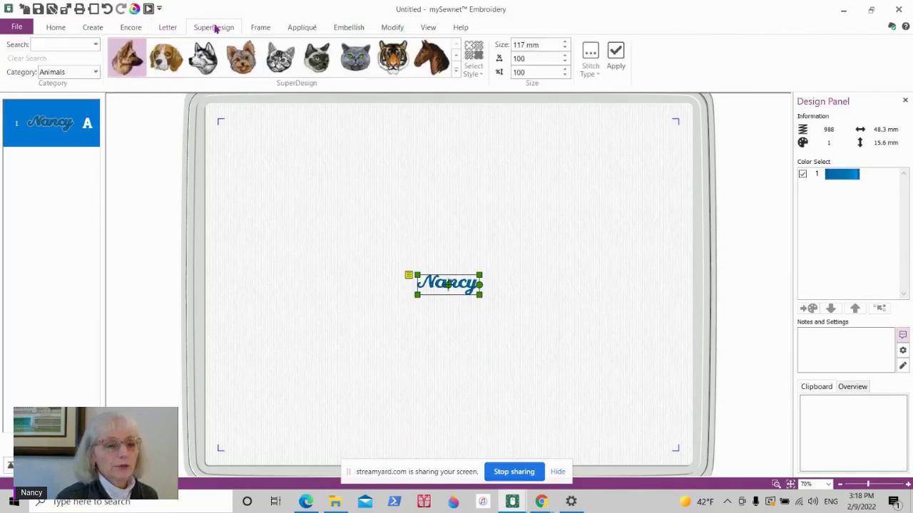
pyautogui.click(455, 74)
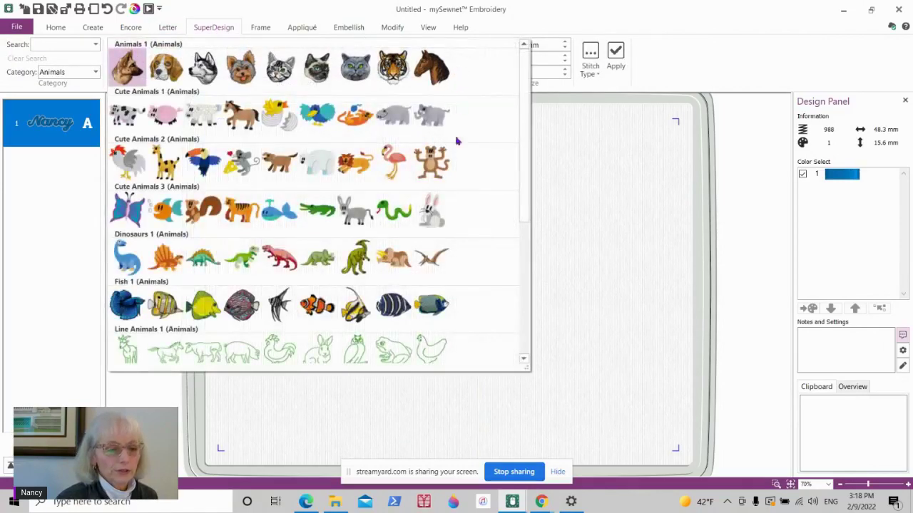
pyautogui.moveTo(521, 195)
pyautogui.mouseDown()
pyautogui.moveTo(523, 326)
pyautogui.moveTo(532, 184)
pyautogui.mouseUp()
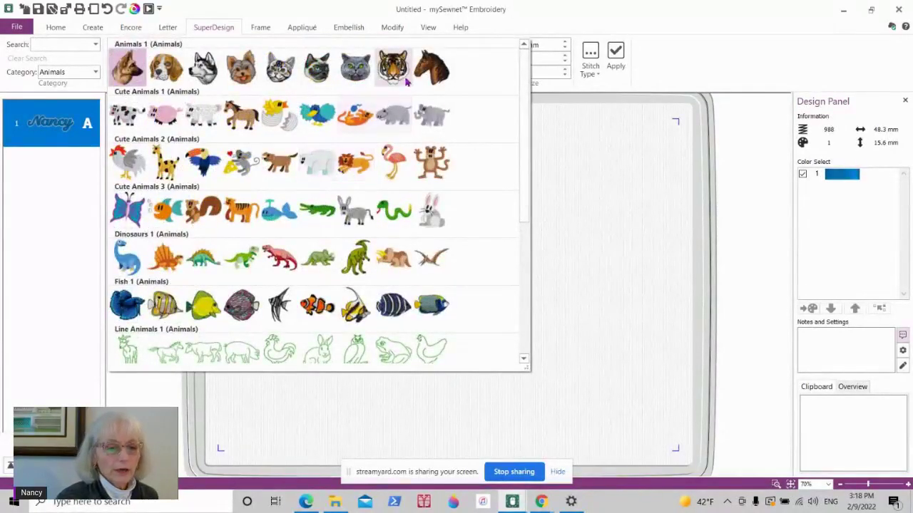
pyautogui.click(430, 117)
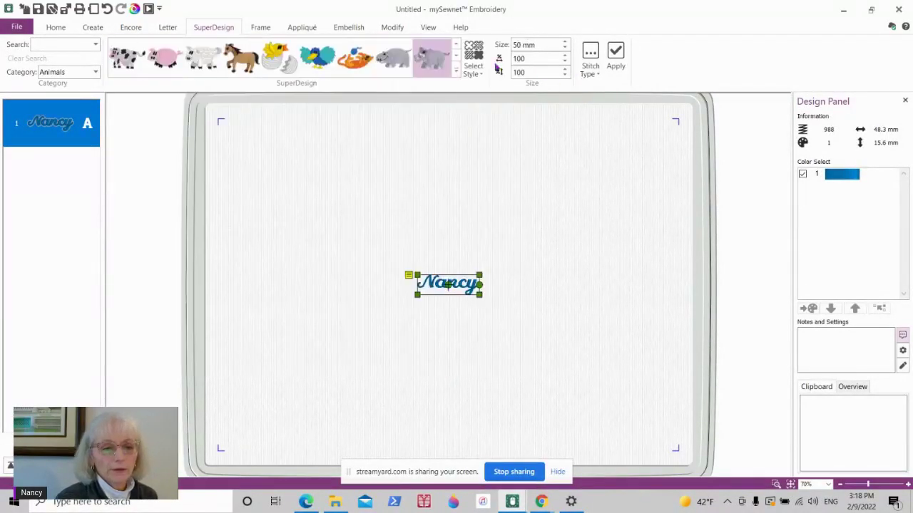
pyautogui.click(472, 68)
pyautogui.click(489, 102)
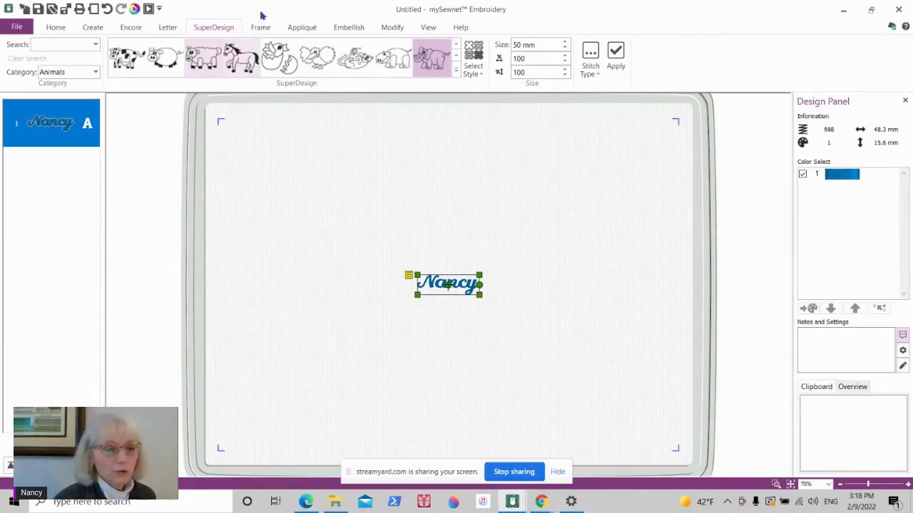
# Examine the outline shapes offered in the Word Sculpt wizard, including objects, people, plants and trees, and cancel the wizard
pyautogui.click(92, 29)
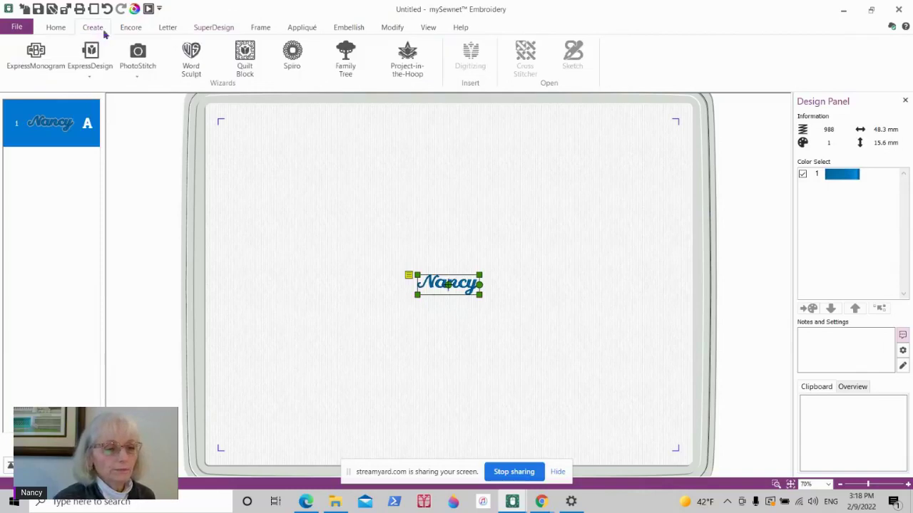
pyautogui.click(190, 57)
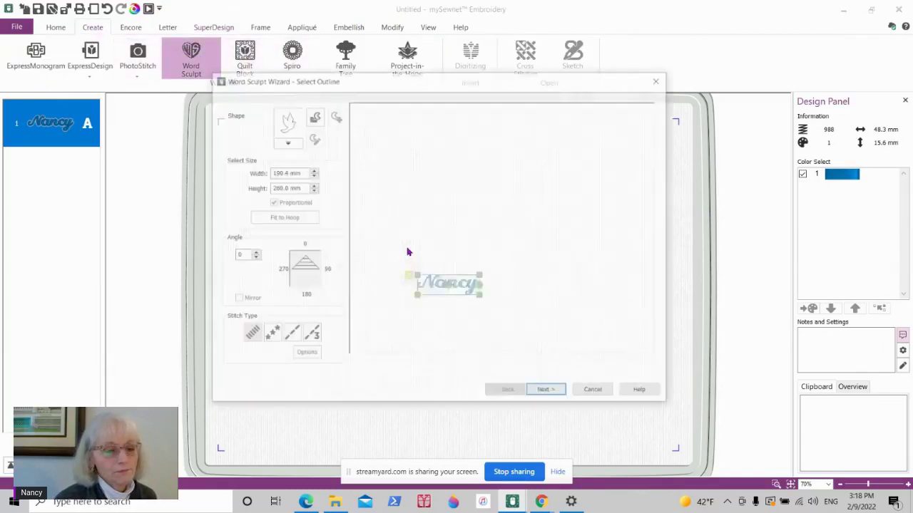
pyautogui.click(286, 142)
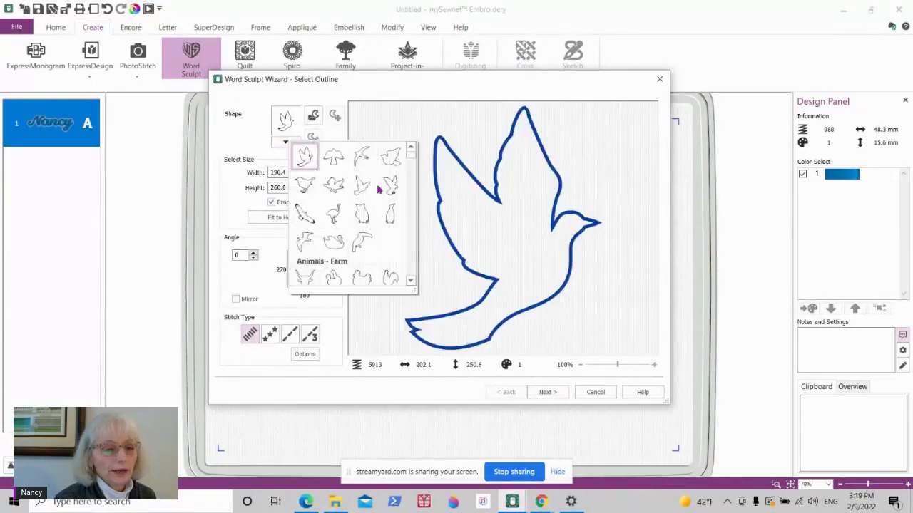
pyautogui.moveTo(411, 160); pyautogui.dragTo(416, 258)
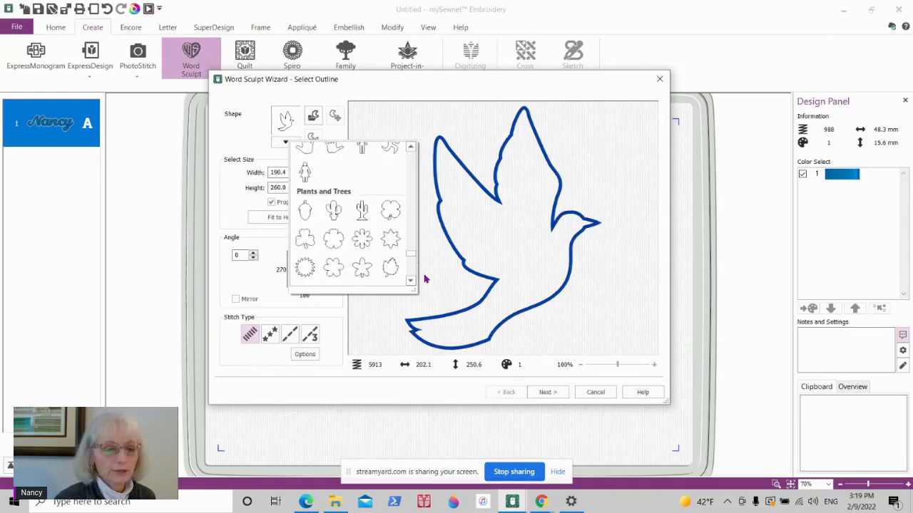
pyautogui.click(394, 306)
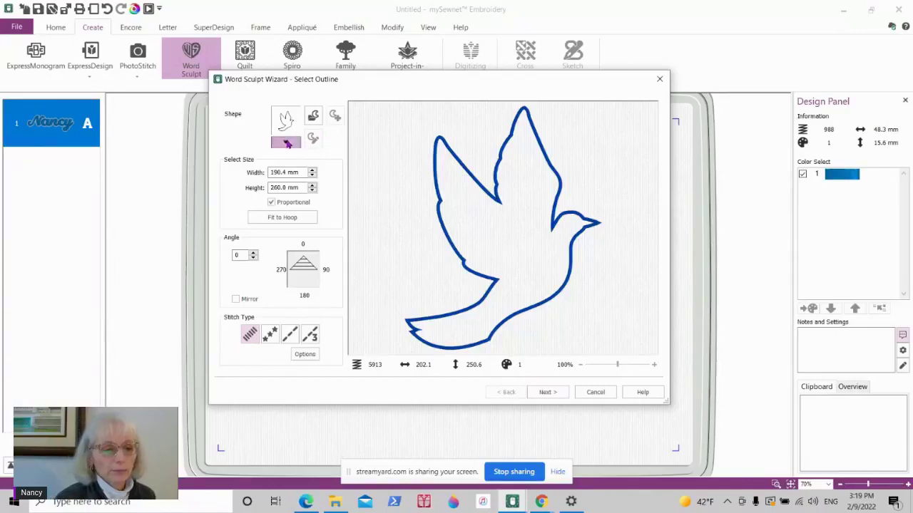
pyautogui.click(285, 142)
pyautogui.scroll(5, 411, 250)
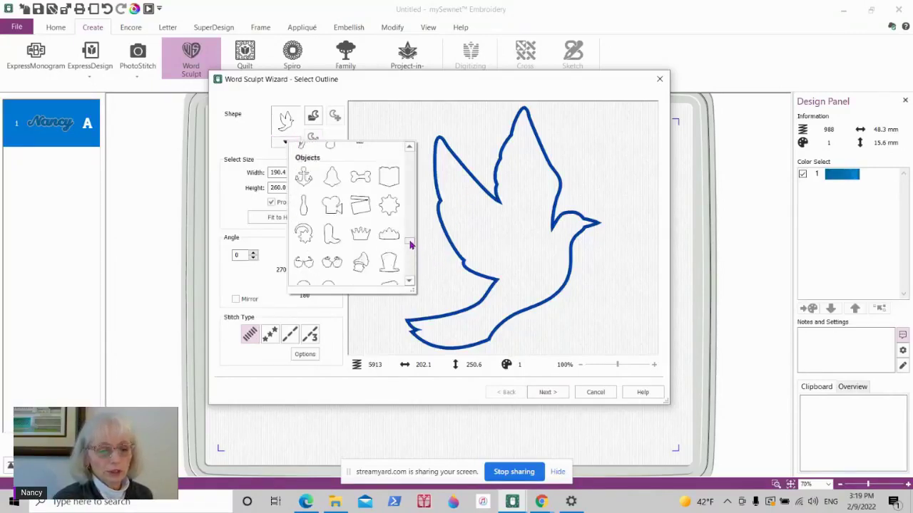
pyautogui.scroll(-4, 409, 246)
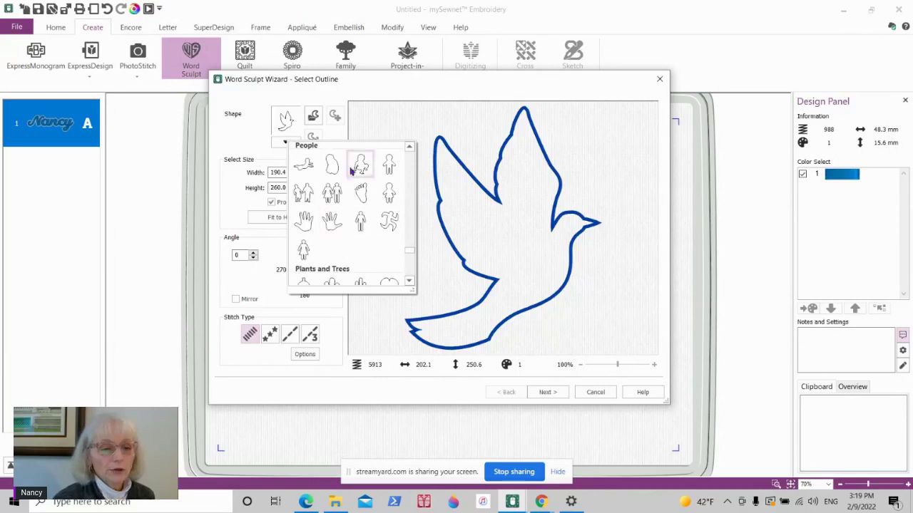
pyautogui.moveTo(341, 194)
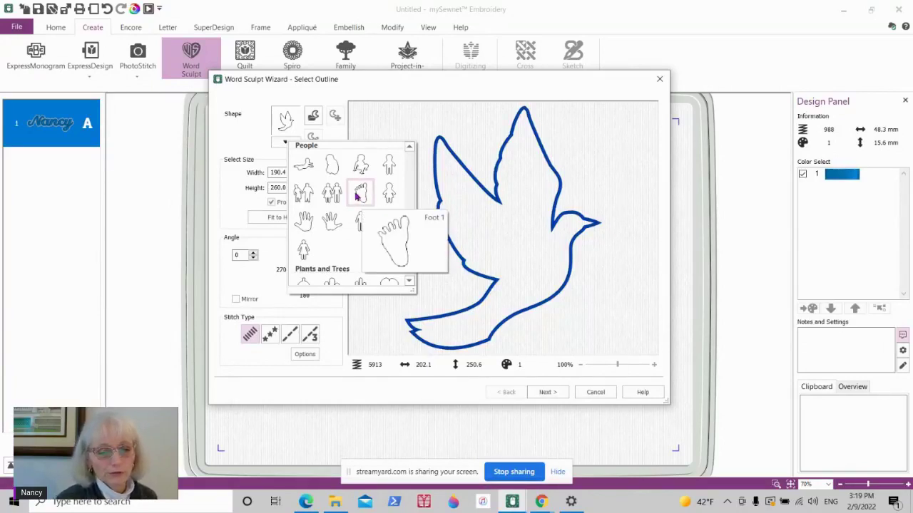
pyautogui.click(429, 121)
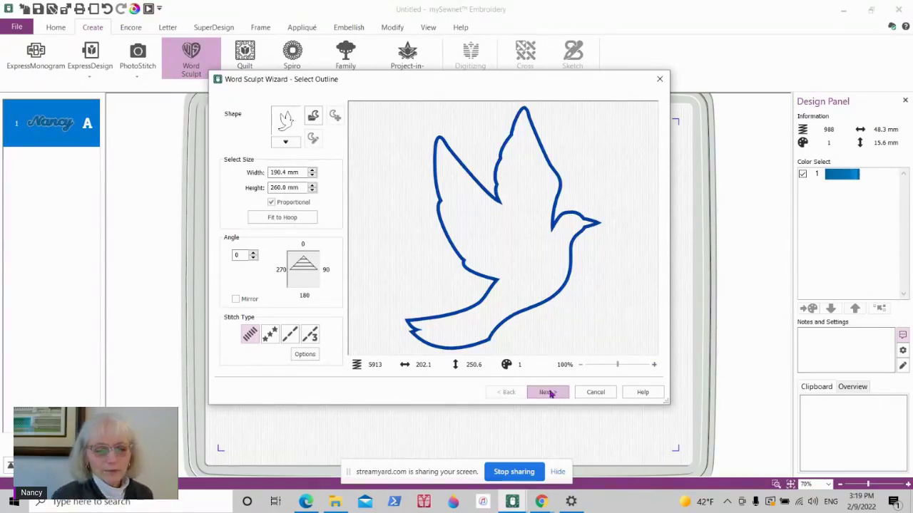
pyautogui.click(595, 398)
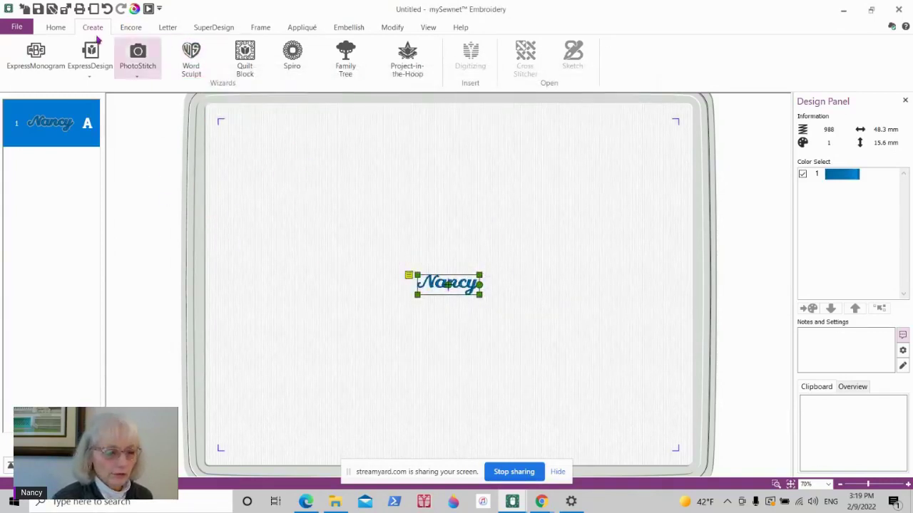
# Switch to the mySewnet Platinum Subscription demo mode and start a new project on a blank canvas
pyautogui.click(17, 27)
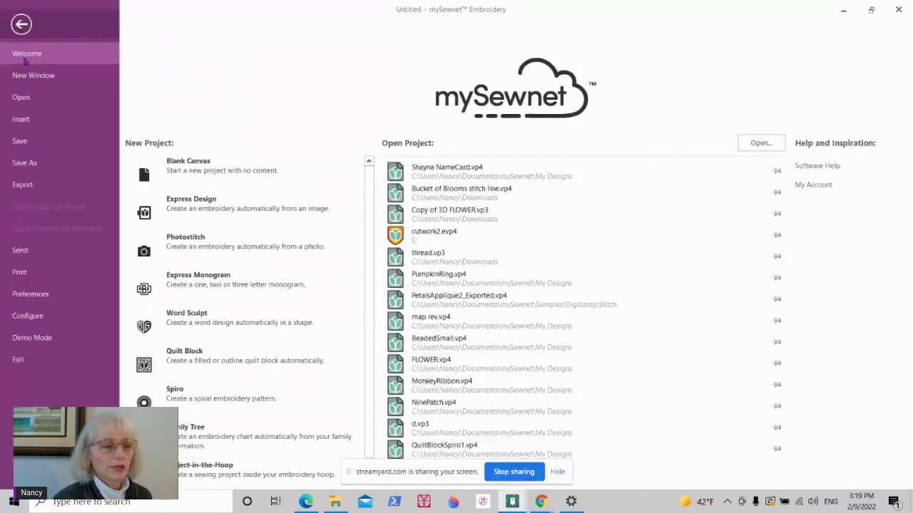
pyautogui.click(63, 338)
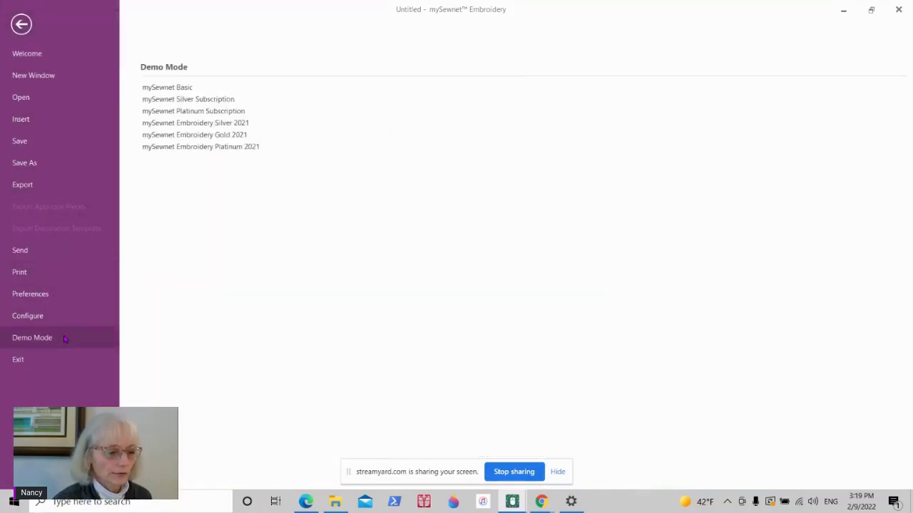
pyautogui.click(205, 112)
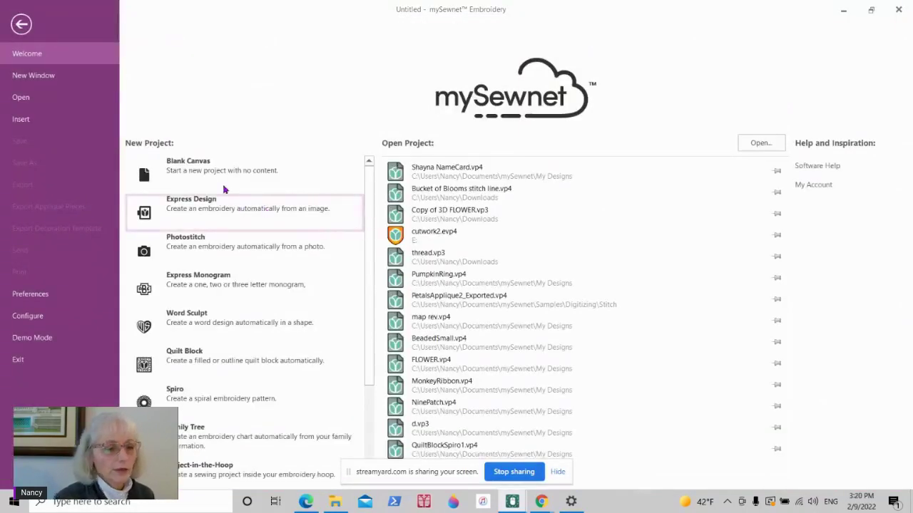
pyautogui.click(211, 168)
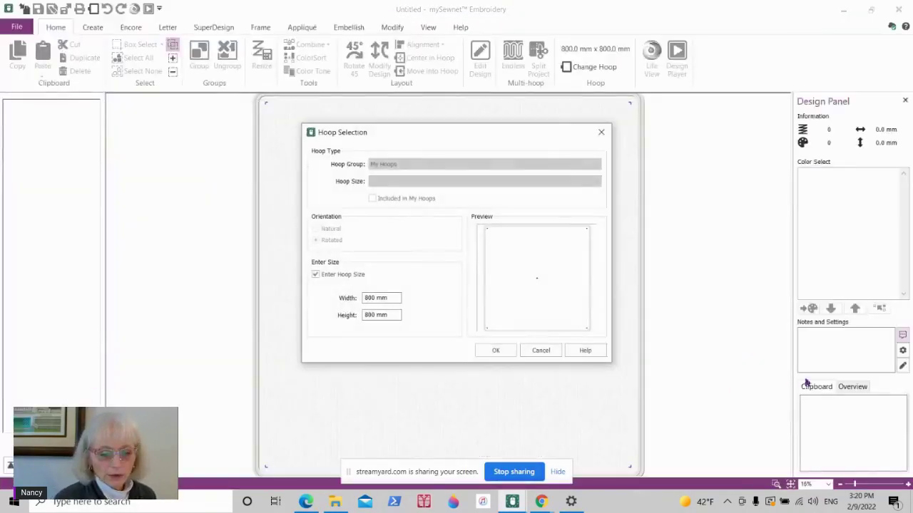
# Change the hoop from a custom entered size to the Universal group's 360mm x 260mm - Universal Large Hoop 5
pyautogui.click(316, 274)
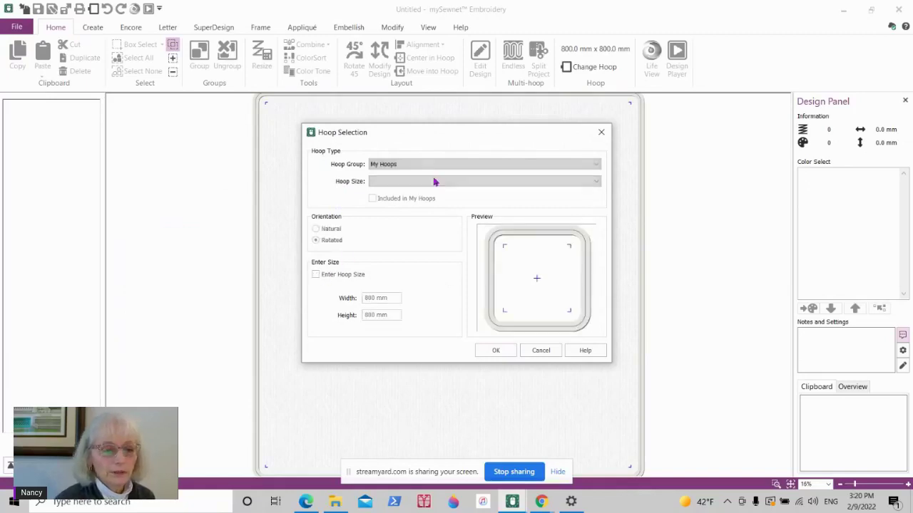
pyautogui.click(431, 165)
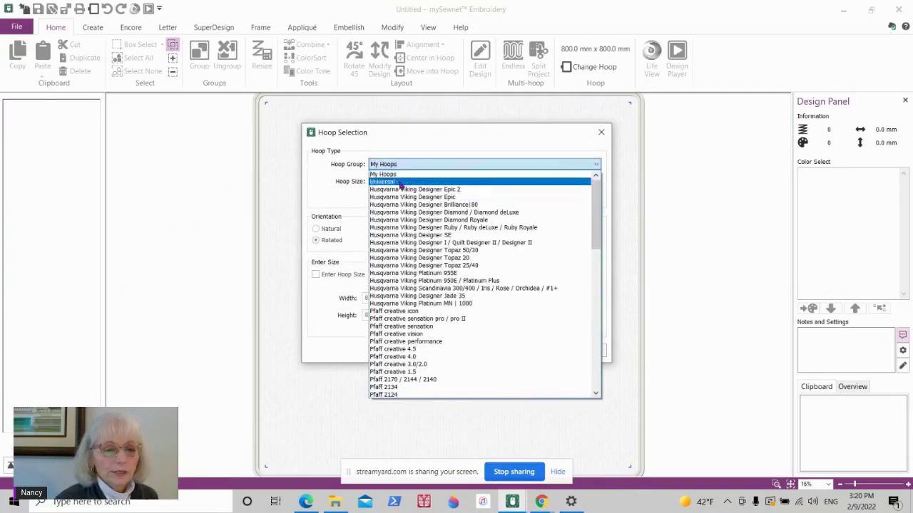
pyautogui.click(374, 176)
pyautogui.click(383, 184)
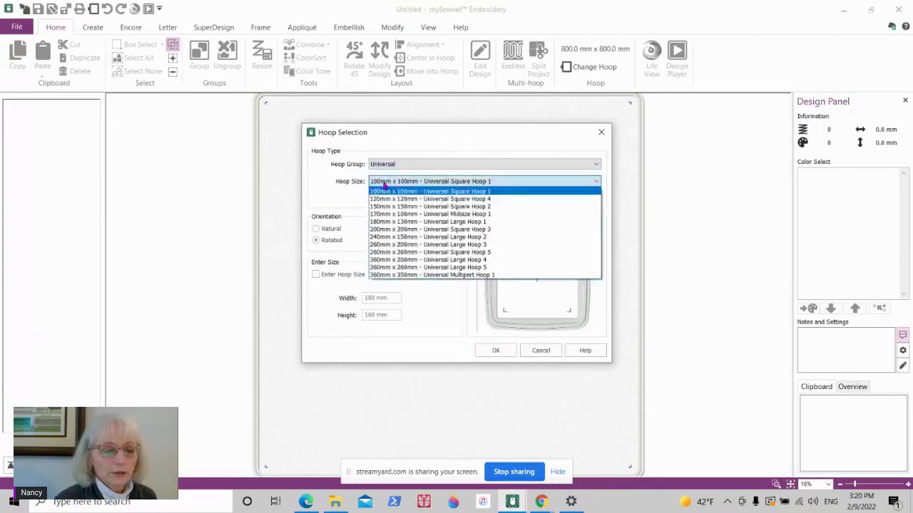
pyautogui.click(422, 268)
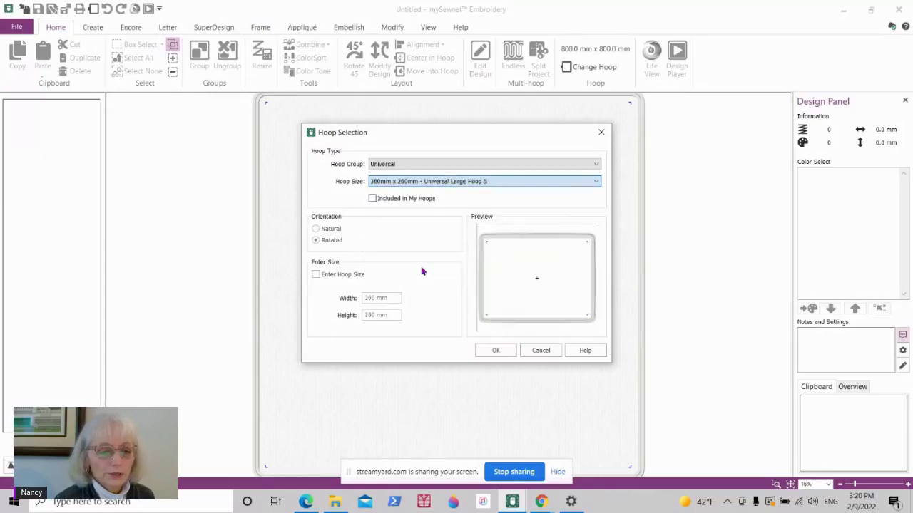
pyautogui.click(506, 351)
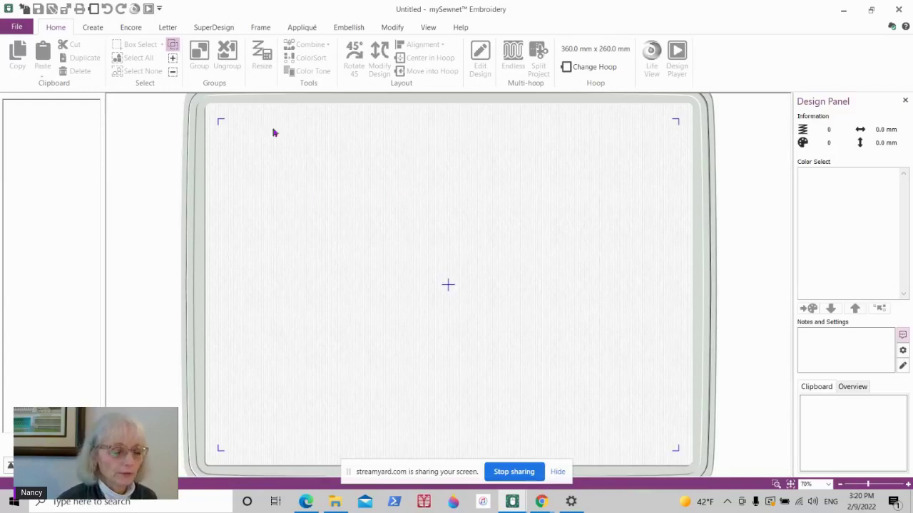
# Start the Word Sculpt wizard and choose the rounded leafy tree from the plant shapes as the outline
pyautogui.click(214, 29)
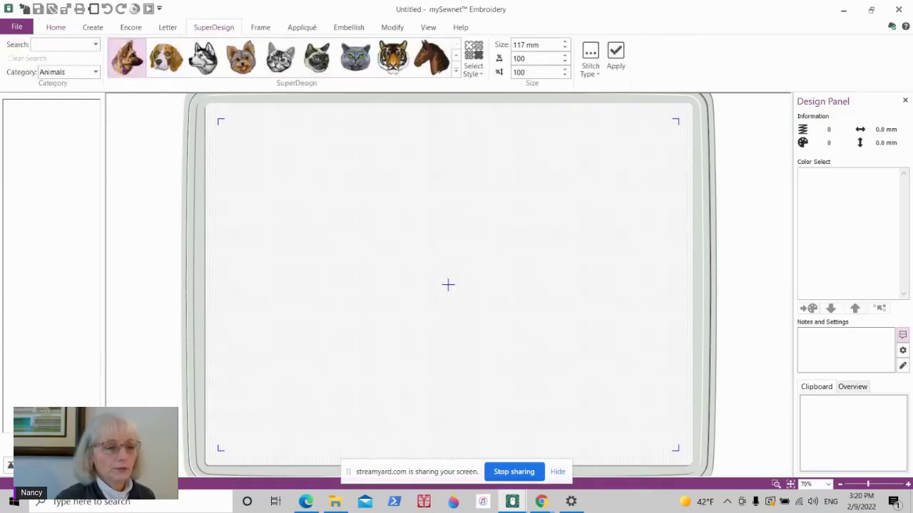
pyautogui.click(100, 30)
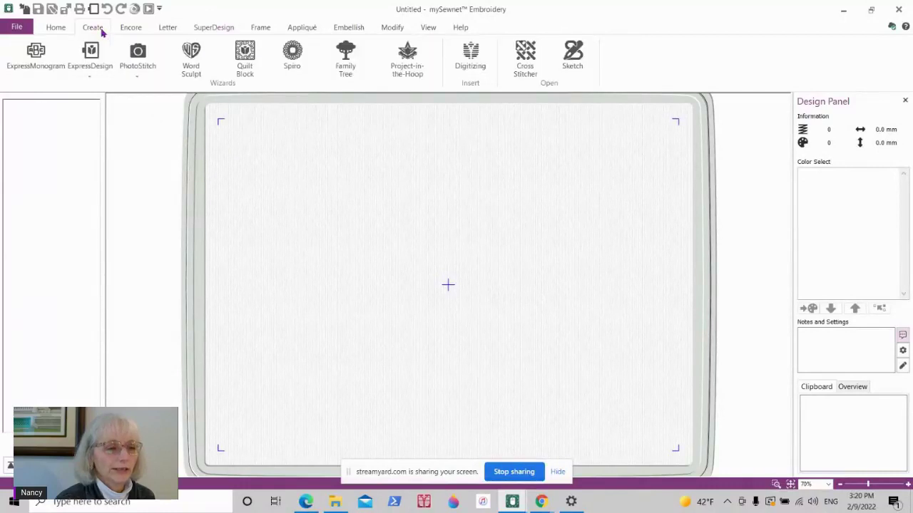
pyautogui.click(193, 56)
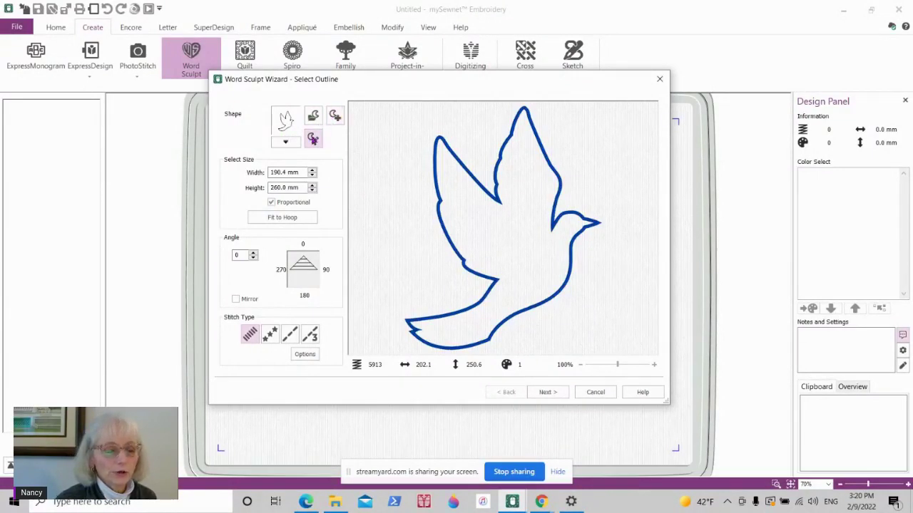
pyautogui.click(312, 141)
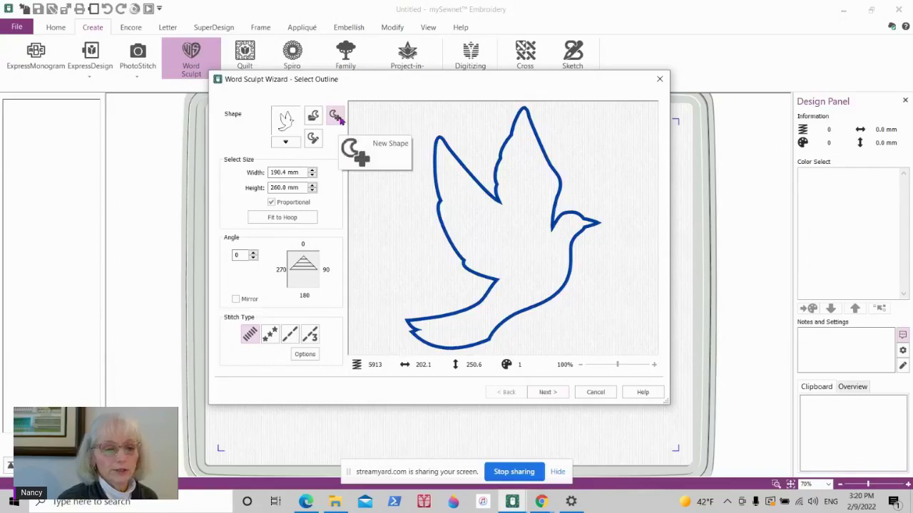
pyautogui.click(285, 141)
pyautogui.moveTo(408, 160); pyautogui.dragTo(409, 262)
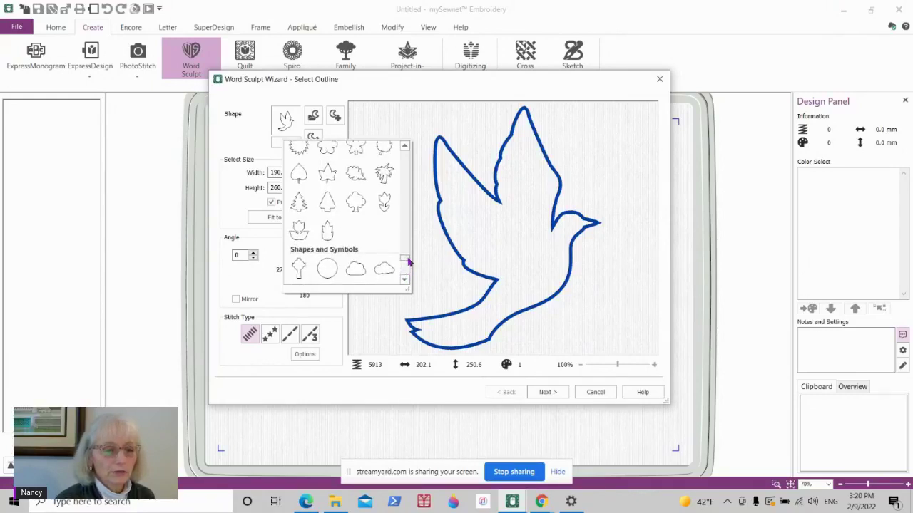
pyautogui.click(354, 206)
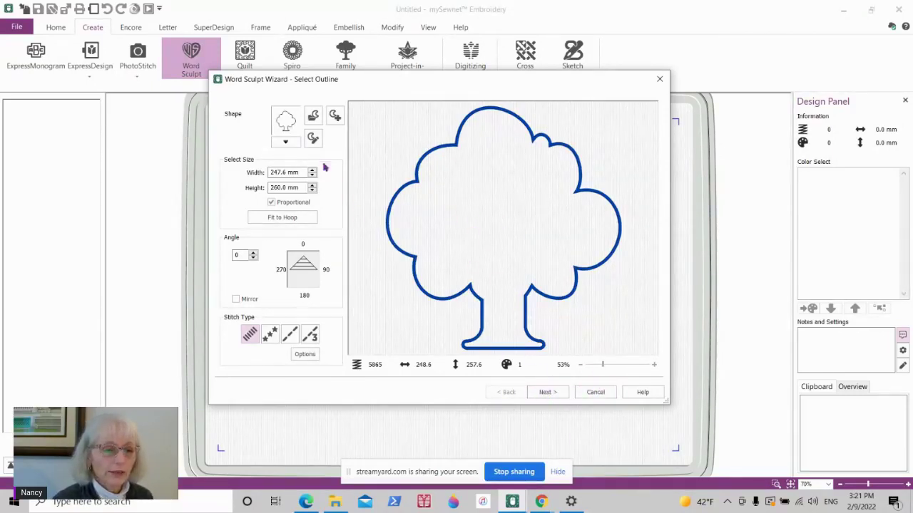
# Open the tree outline for editing in mySewnet Draw & Paint and set the line width to 1 mm
pyautogui.click(312, 139)
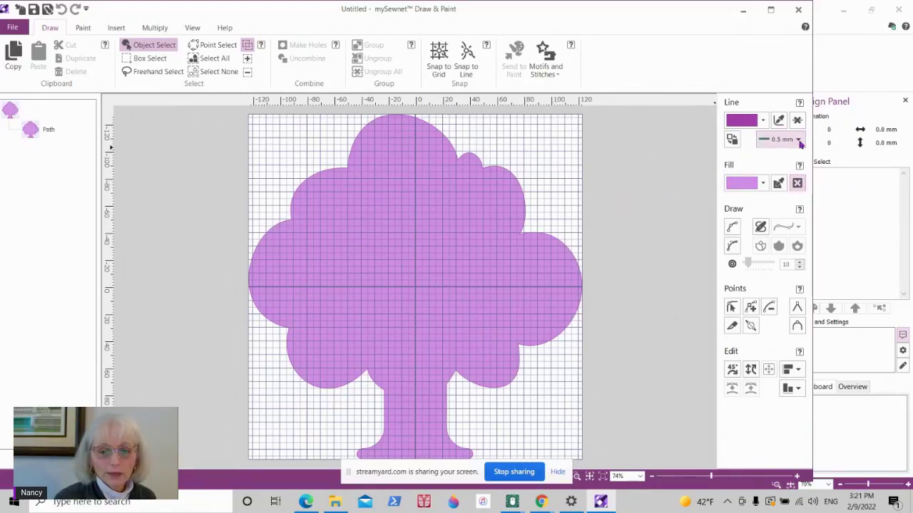
pyautogui.click(767, 141)
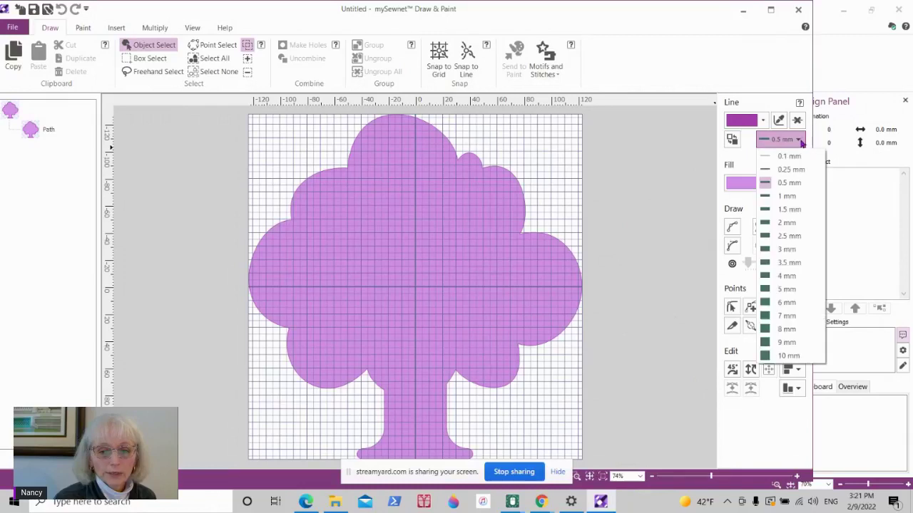
pyautogui.click(792, 196)
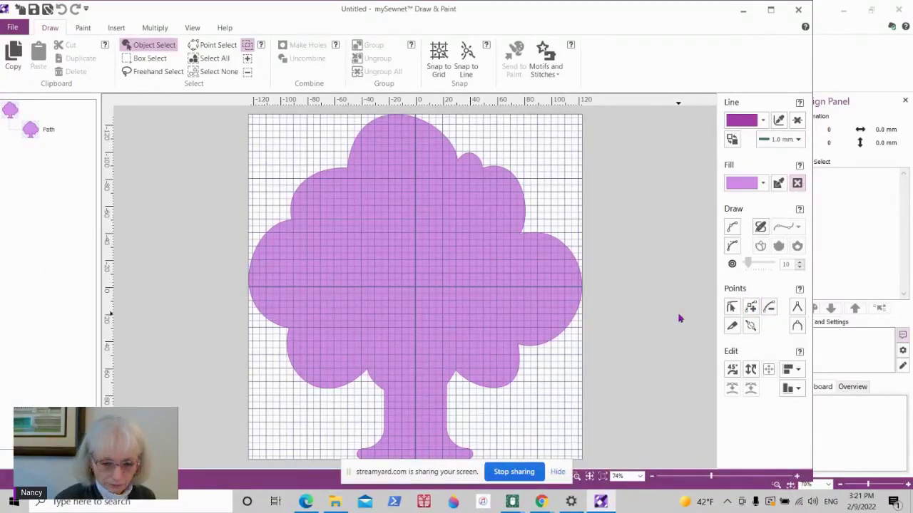
# Edit the curve handles around the small bump at the tree's upper right to reshape the neighbouring lobes
pyautogui.click(730, 307)
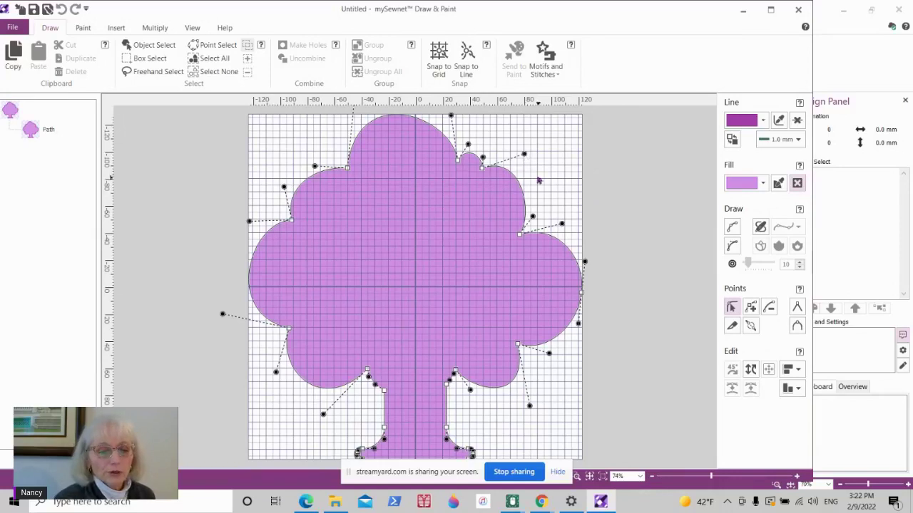
pyautogui.moveTo(525, 155)
pyautogui.mouseDown()
pyautogui.moveTo(526, 190)
pyautogui.moveTo(530, 149)
pyautogui.moveTo(530, 161)
pyautogui.mouseUp()
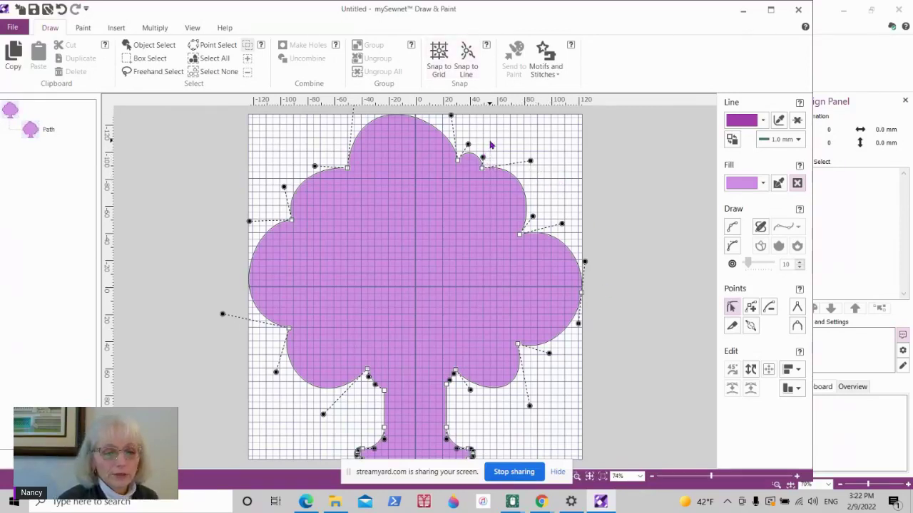
pyautogui.moveTo(484, 158)
pyautogui.mouseDown()
pyautogui.moveTo(507, 151)
pyautogui.moveTo(489, 139)
pyautogui.moveTo(494, 155)
pyautogui.mouseUp()
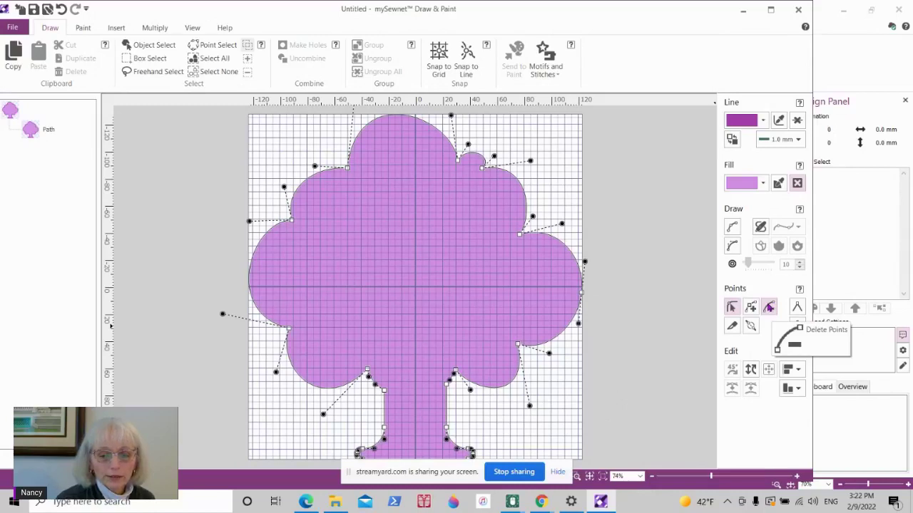
# Delete the outline points that form the flared feet on both sides of the trunk's base
pyautogui.click(769, 306)
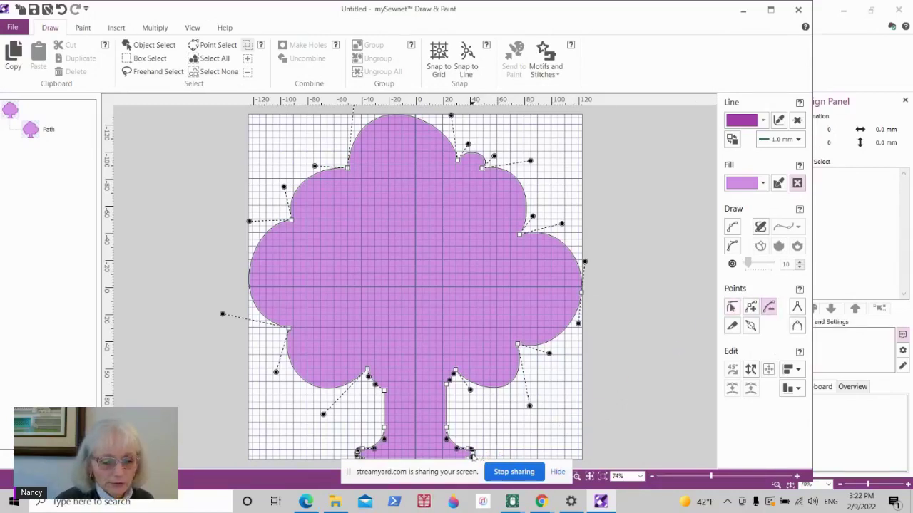
pyautogui.click(469, 450)
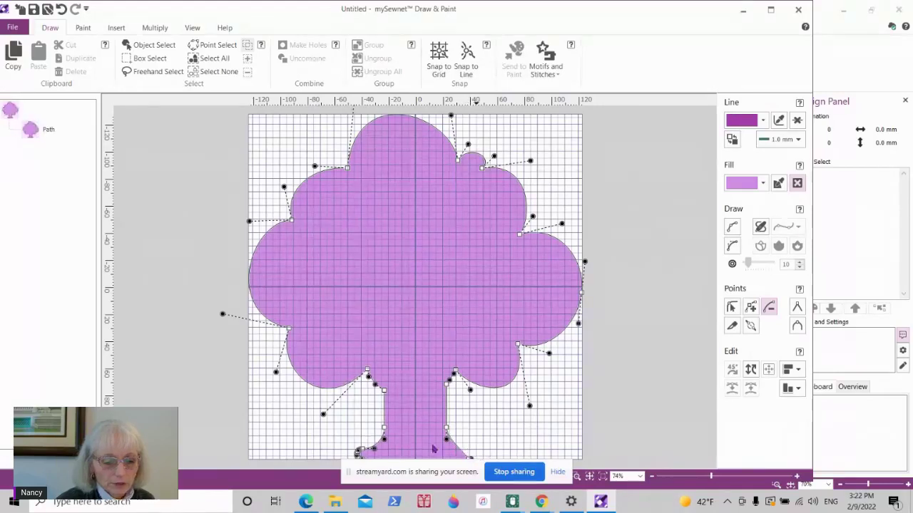
pyautogui.click(361, 450)
pyautogui.click(357, 456)
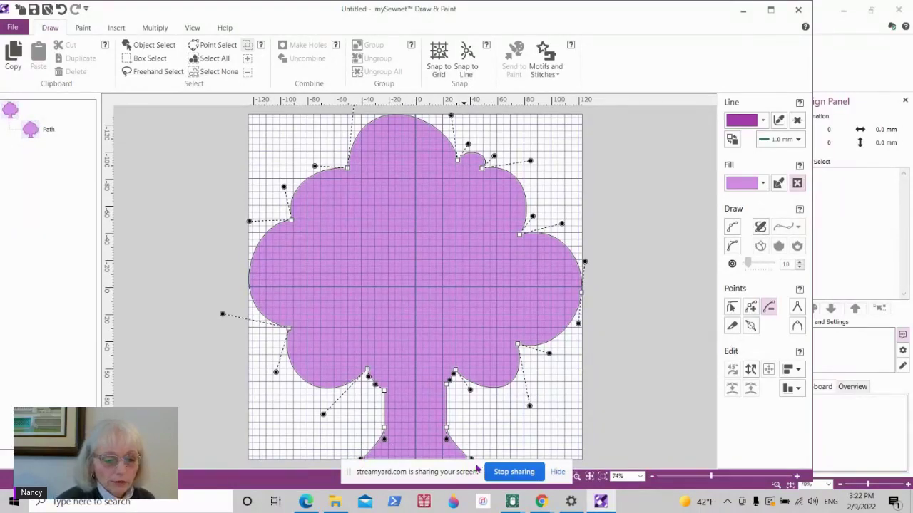
# Move the trunk's bottom corner points inward and its lower side points slightly outward to form a straighter, narrower trunk
pyautogui.click(733, 307)
pyautogui.moveTo(469, 458); pyautogui.dragTo(450, 459)
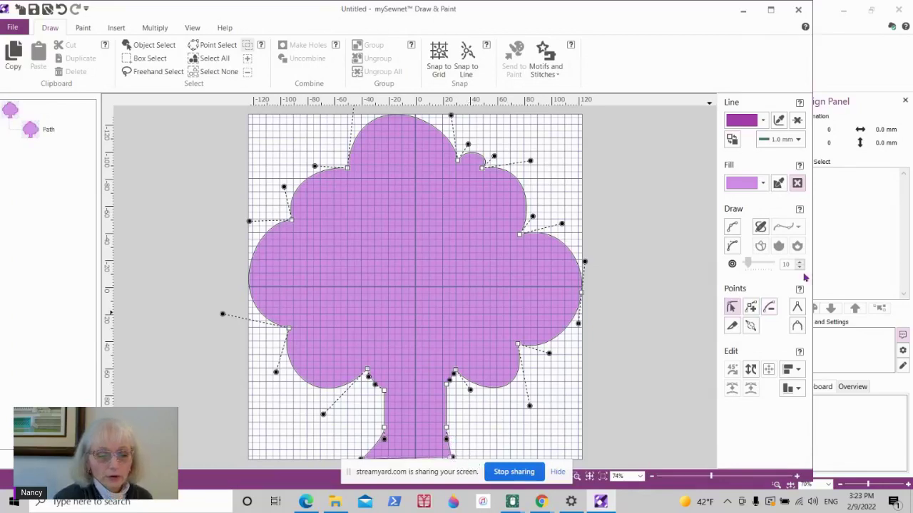
pyautogui.click(770, 307)
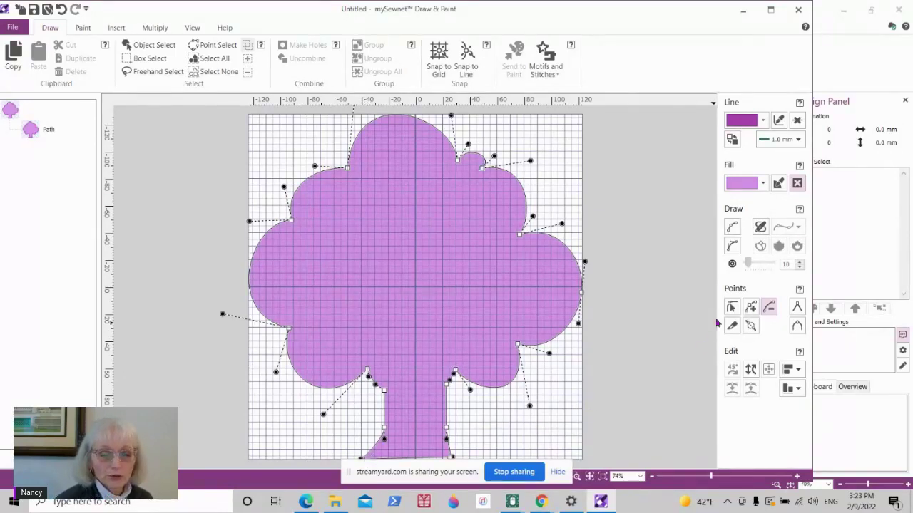
pyautogui.click(770, 307)
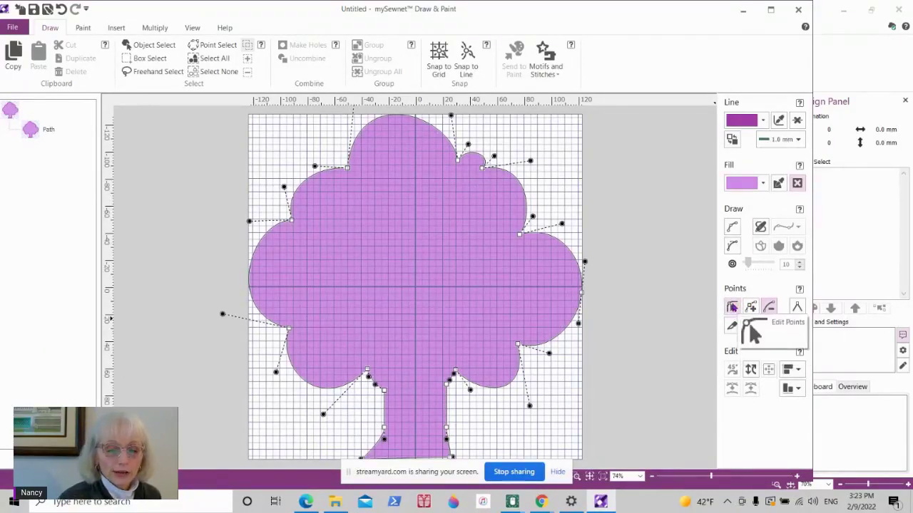
pyautogui.click(732, 307)
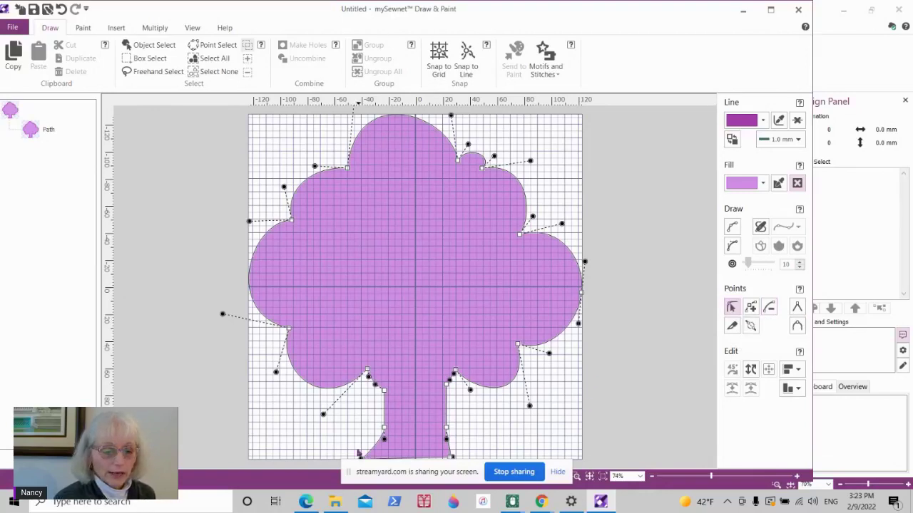
pyautogui.moveTo(362, 459); pyautogui.dragTo(384, 458)
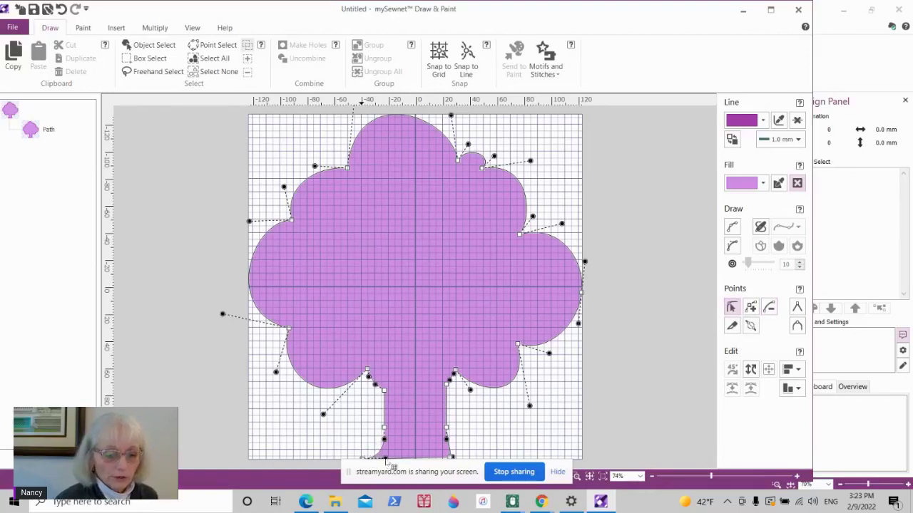
pyautogui.moveTo(474, 464); pyautogui.dragTo(467, 489)
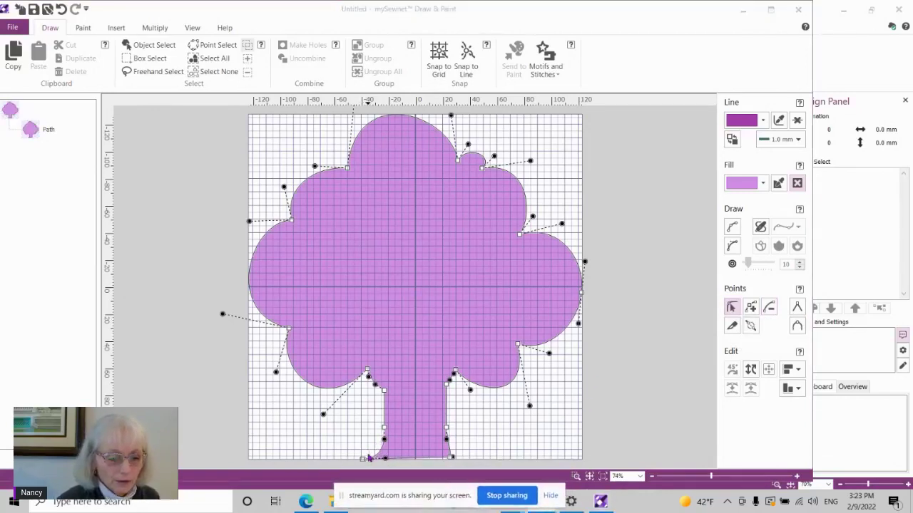
pyautogui.moveTo(366, 458)
pyautogui.mouseDown()
pyautogui.moveTo(378, 463)
pyautogui.moveTo(377, 442)
pyautogui.moveTo(396, 463)
pyautogui.moveTo(378, 462)
pyautogui.mouseUp()
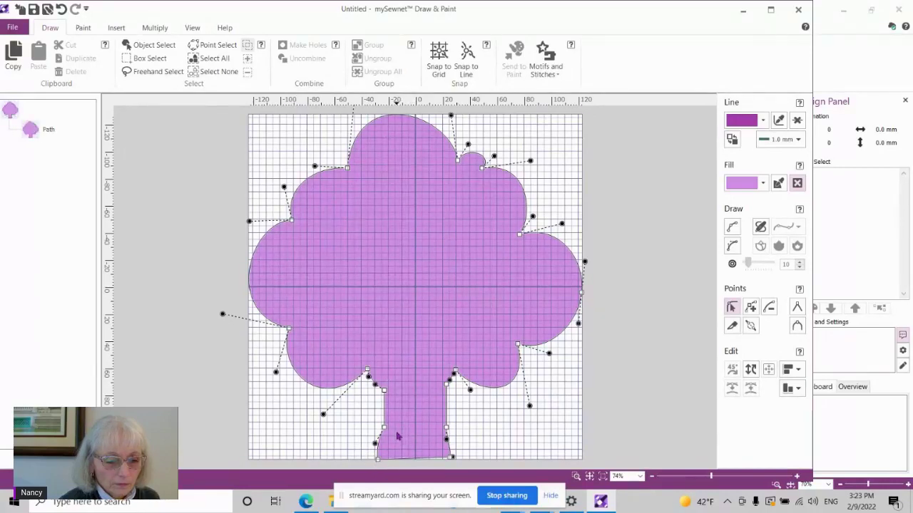
pyautogui.moveTo(383, 429); pyautogui.dragTo(384, 429)
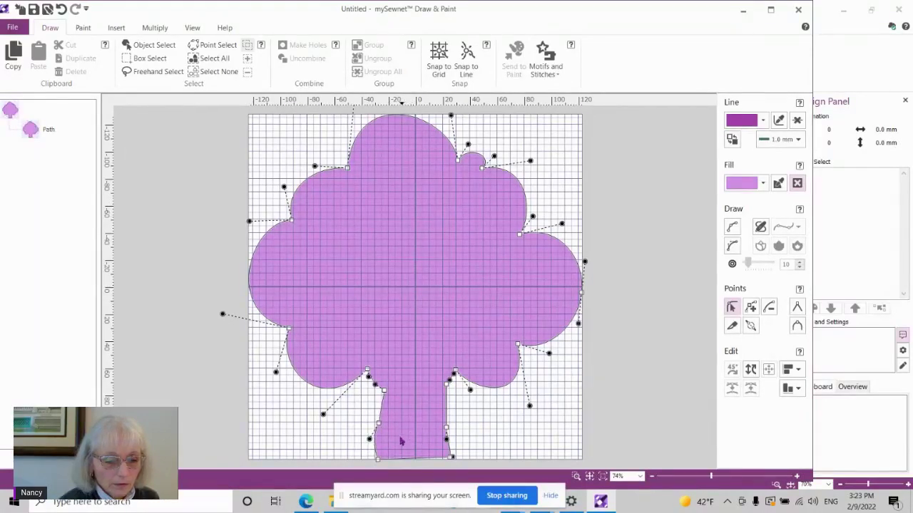
pyautogui.moveTo(448, 429); pyautogui.dragTo(451, 425)
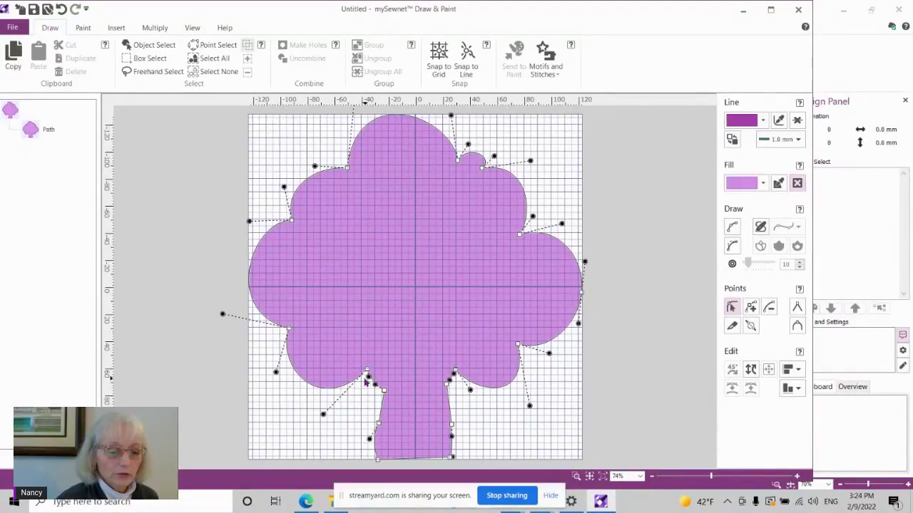
# Reshape the foliage beside the top of the trunk into small lobes on both sides, and return the edited tree to the wizard
pyautogui.moveTo(381, 390); pyautogui.dragTo(359, 420)
pyautogui.moveTo(366, 377); pyautogui.dragTo(368, 392)
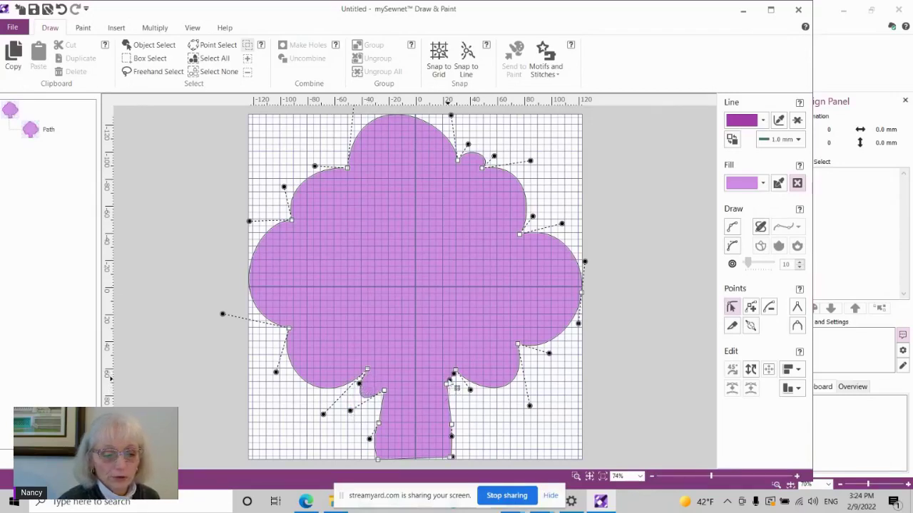
pyautogui.moveTo(453, 393); pyautogui.dragTo(470, 389)
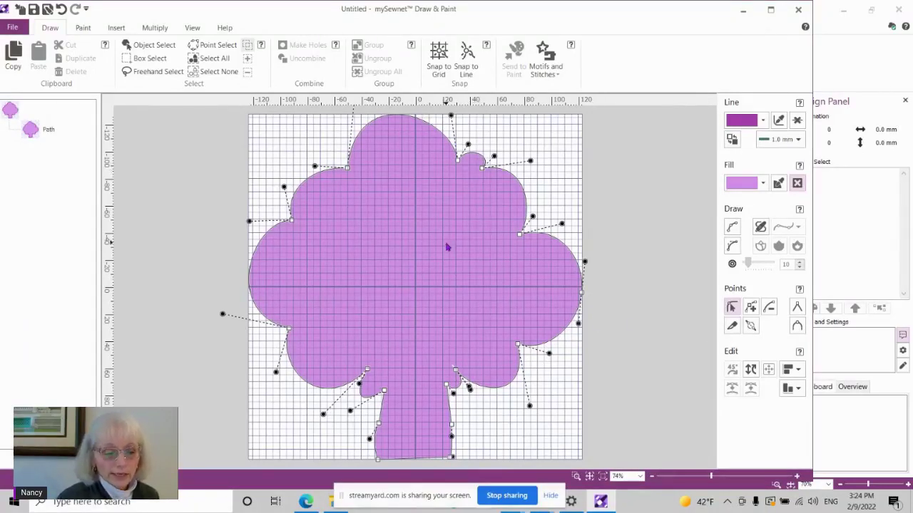
pyautogui.moveTo(365, 370)
pyautogui.mouseDown()
pyautogui.moveTo(352, 375)
pyautogui.moveTo(369, 377)
pyautogui.mouseUp()
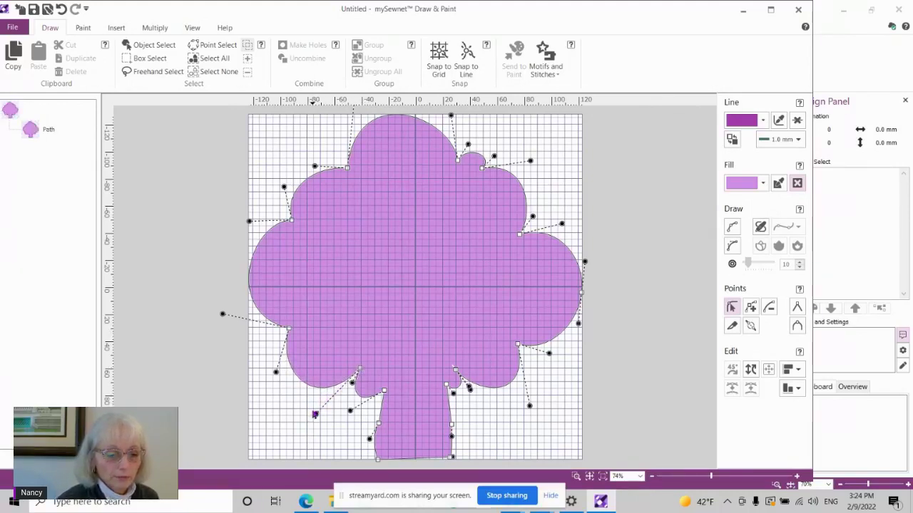
pyautogui.moveTo(316, 415); pyautogui.dragTo(323, 387)
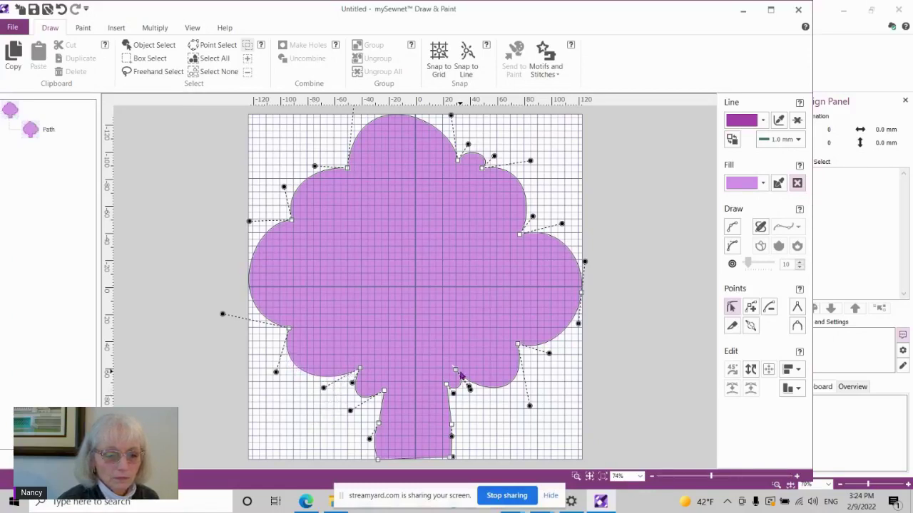
pyautogui.moveTo(456, 371); pyautogui.dragTo(472, 377)
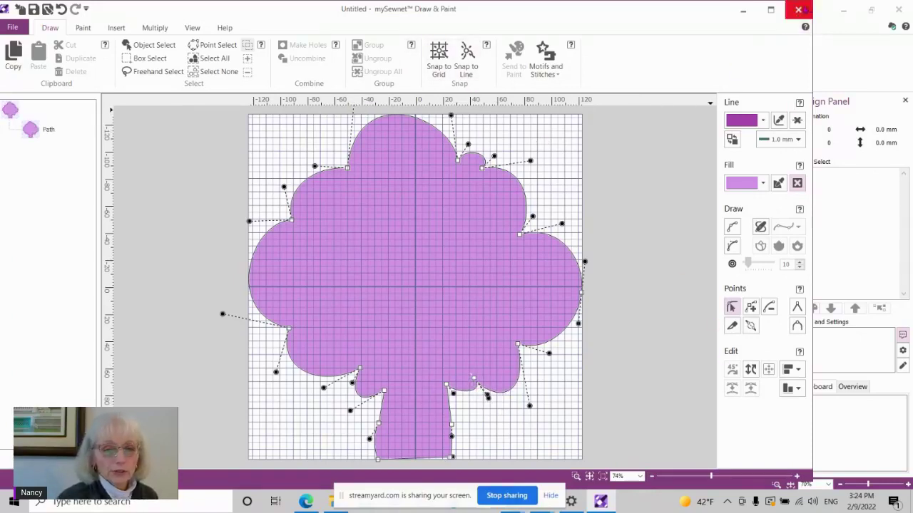
pyautogui.click(798, 9)
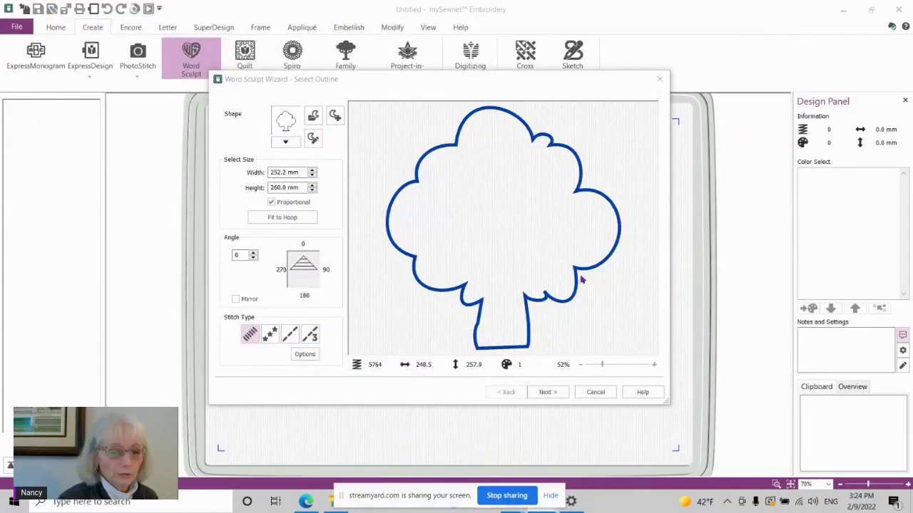
# Advance to the wizard's word selection and replace the sample words with "Tree, Oak, Leaf, Acorn, Maple"
pyautogui.click(543, 392)
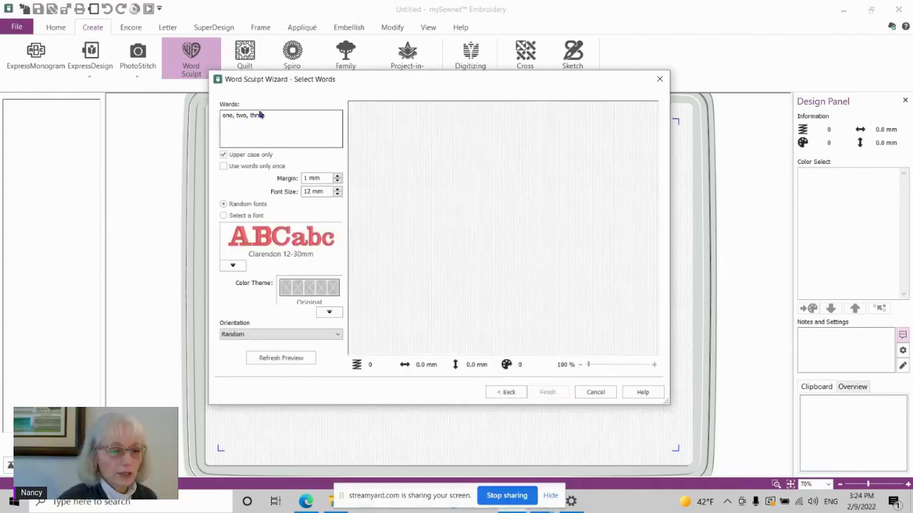
pyautogui.moveTo(269, 116); pyautogui.dragTo(157, 117)
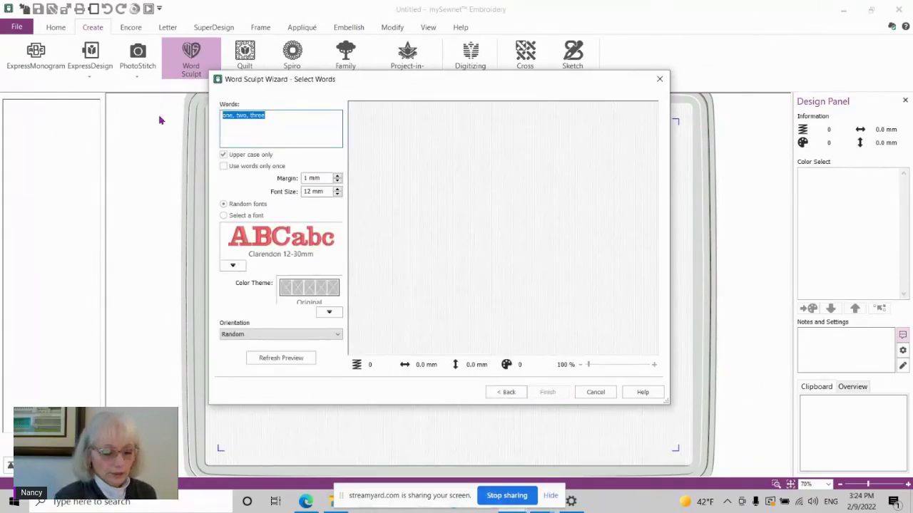
pyautogui.write('Tree, Oak, ')
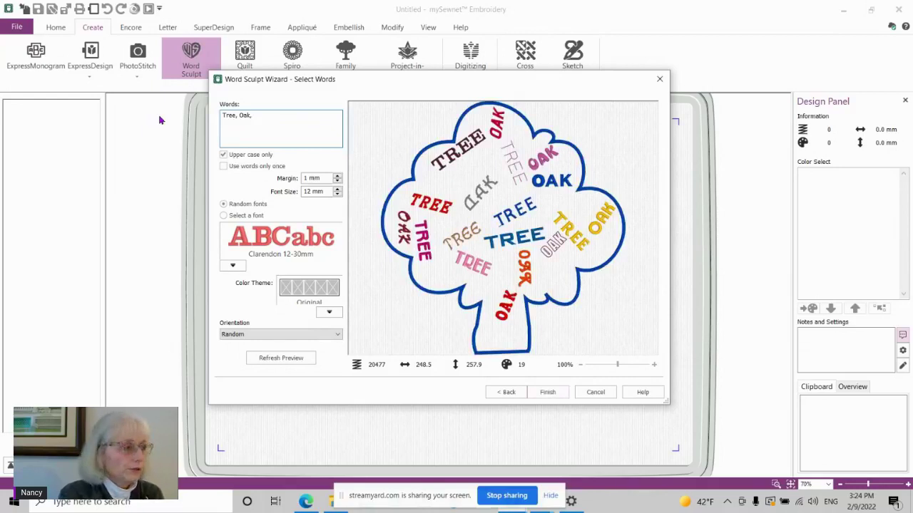
pyautogui.write('Leaf, Acorn, ')
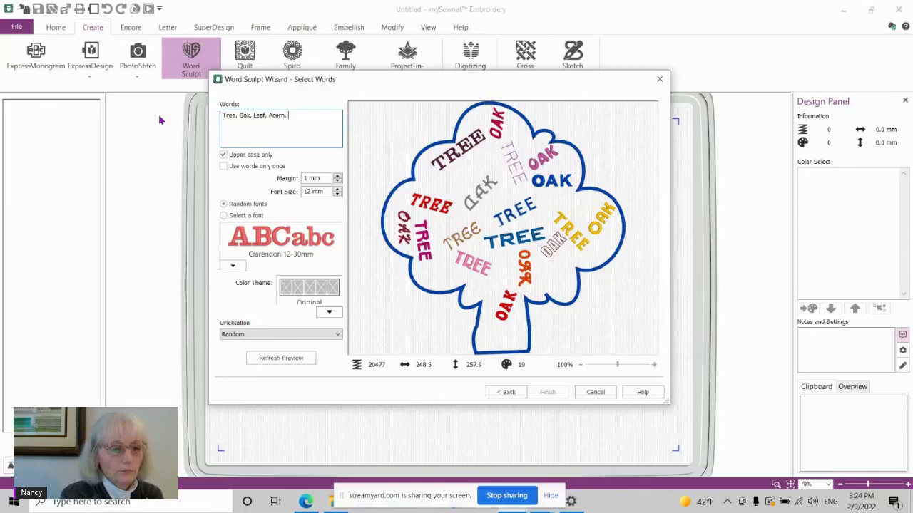
pyautogui.write('Maple')
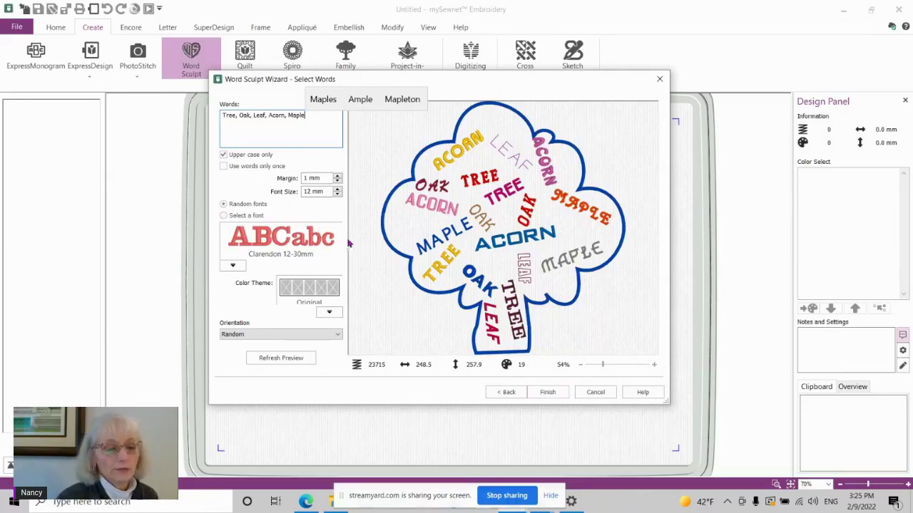
# Preview the tree's words in Vertical orientation, and set the orientation to Horizontal
pyautogui.click(338, 334)
pyautogui.click(335, 350)
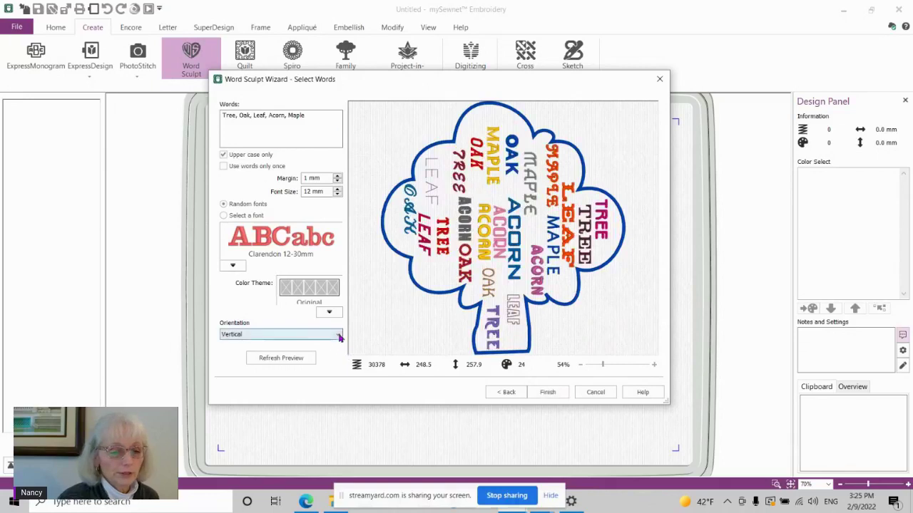
pyautogui.click(334, 335)
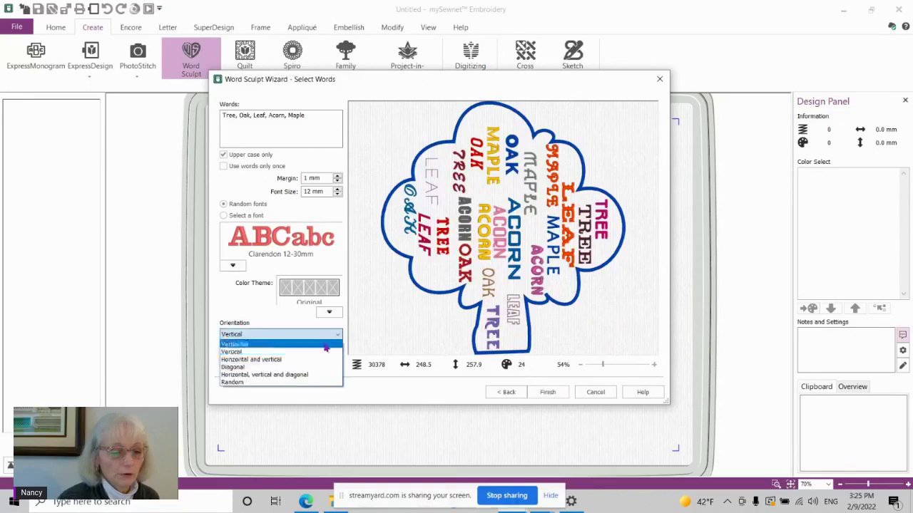
pyautogui.click(247, 344)
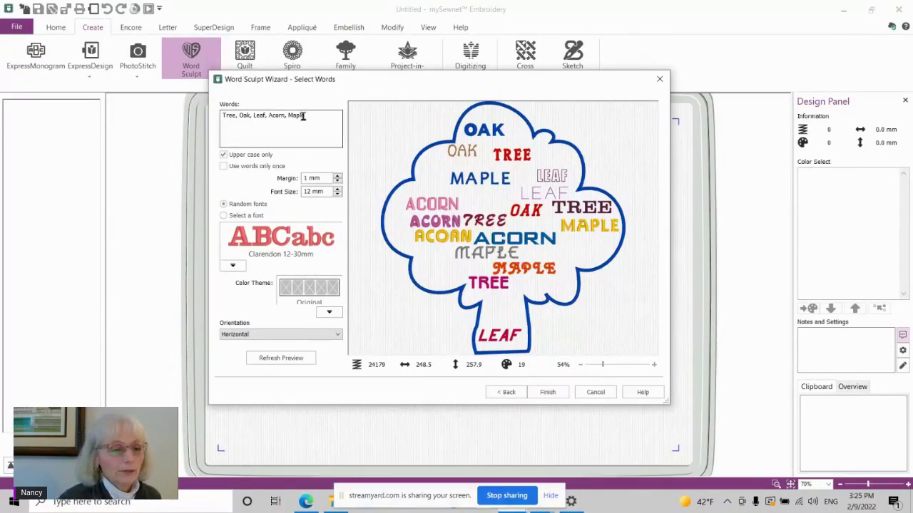
# Replace the tree's word list with "Barbeque, June 3, 9:00"
pyautogui.moveTo(307, 116); pyautogui.dragTo(214, 119)
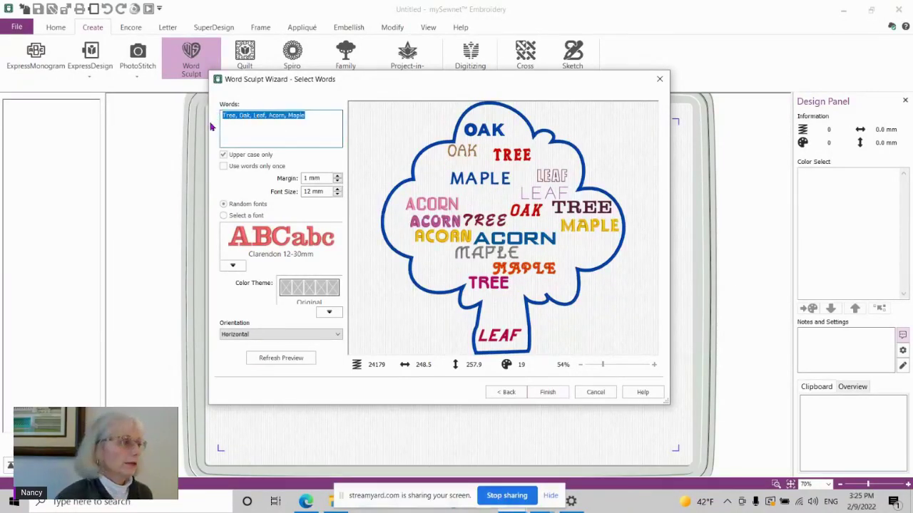
pyautogui.press('Delete')
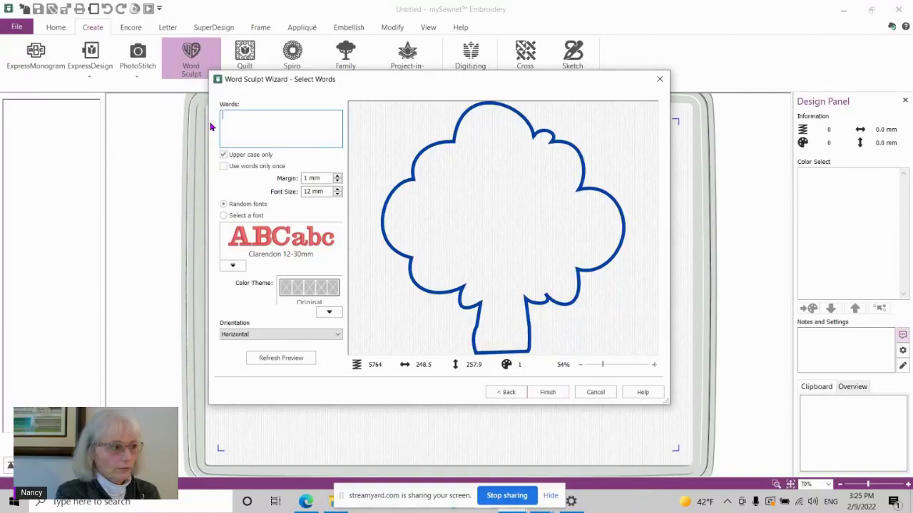
pyautogui.write('Bar')
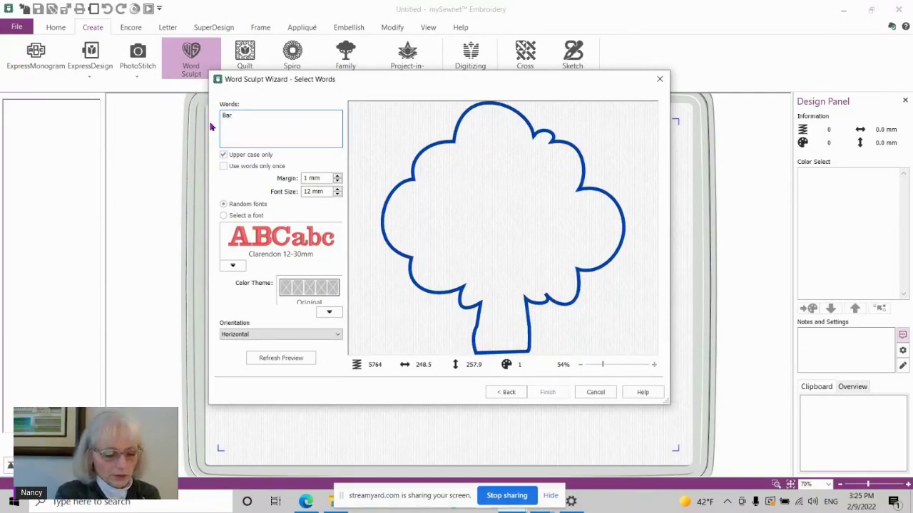
pyautogui.write('beq')
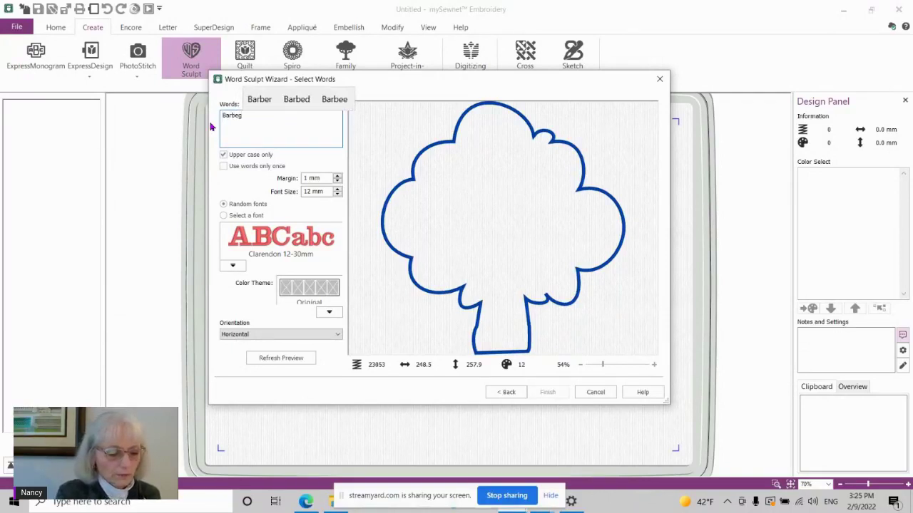
pyautogui.press('BackSpace')
pyautogui.write('que')
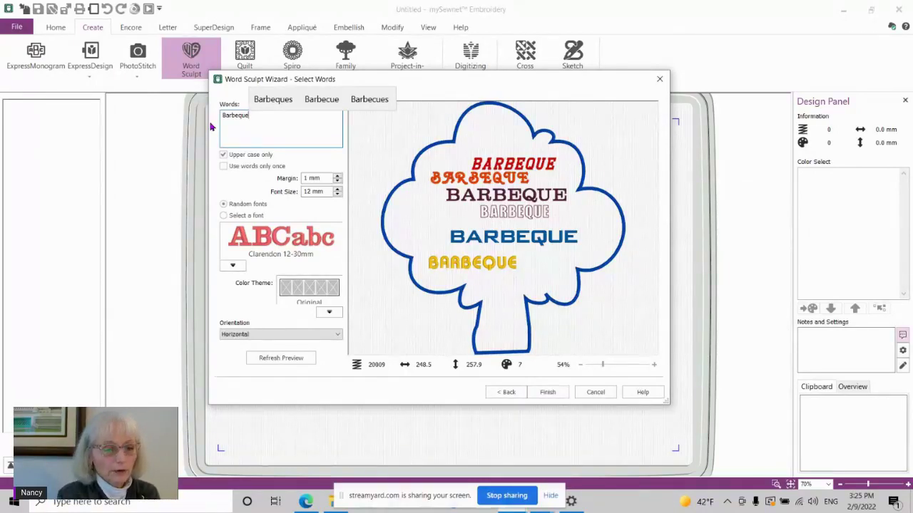
pyautogui.write(',')
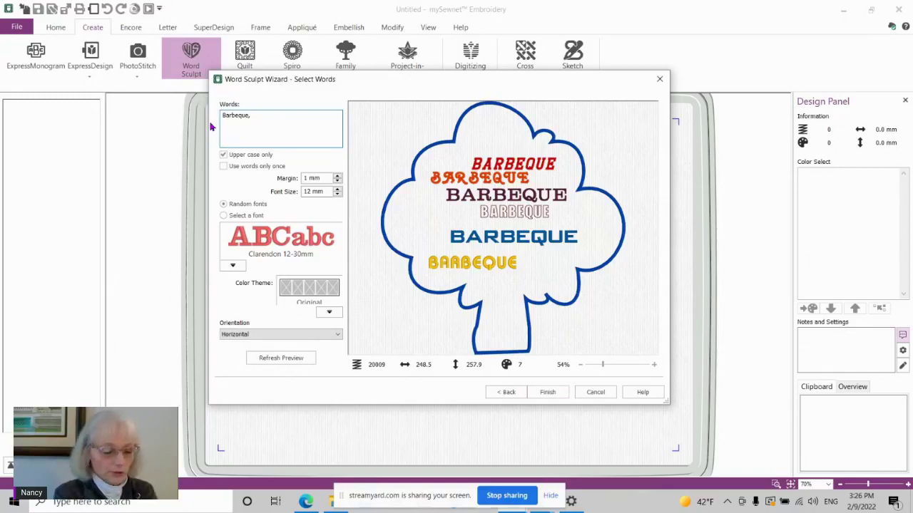
pyautogui.write('June ')
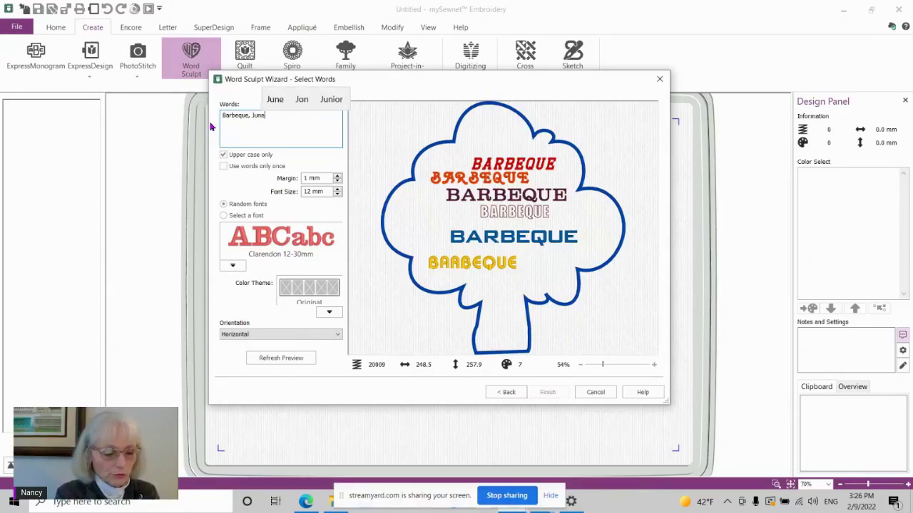
pyautogui.write('3')
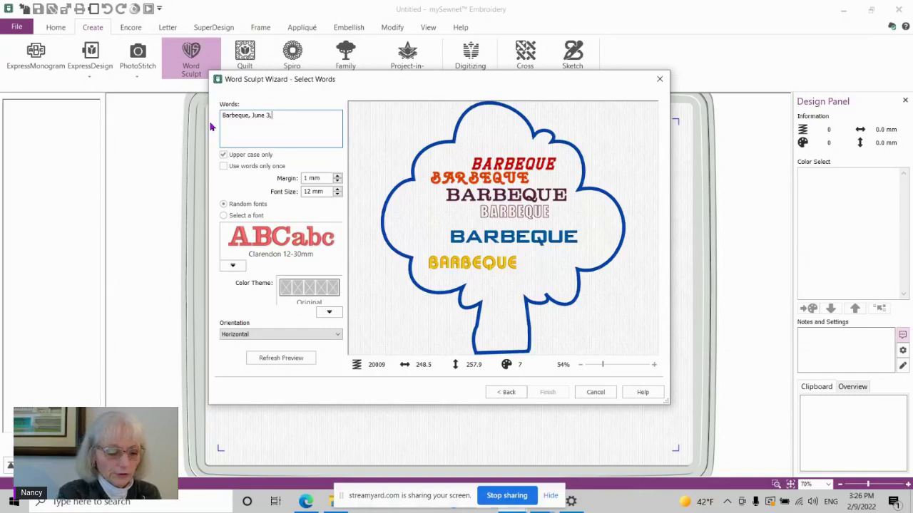
pyautogui.write(', ')
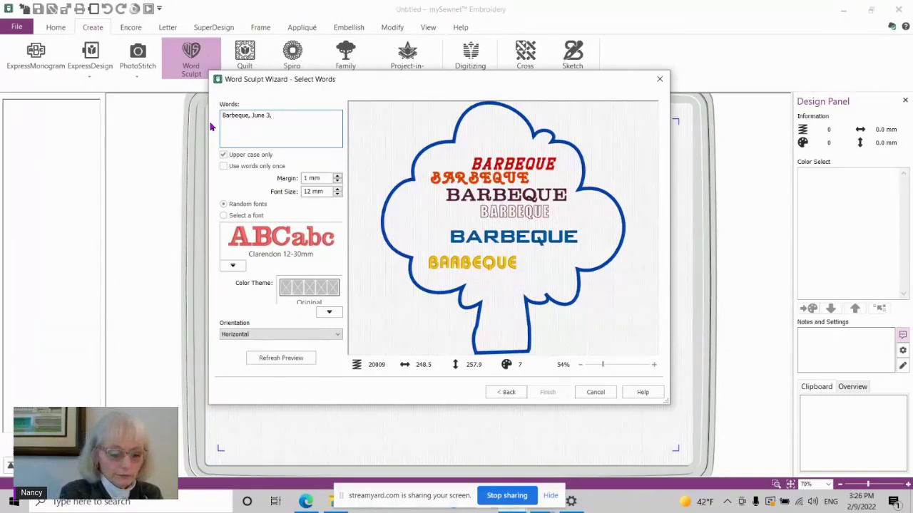
pyautogui.write('9')
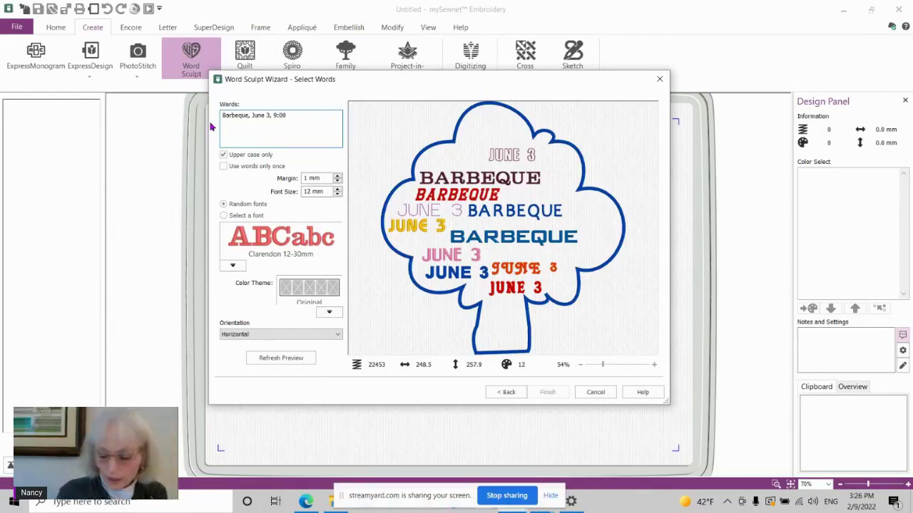
pyautogui.write(':00')
# Finish the Word Sculpt tree with each word used only once, and ungroup the resulting design
pyautogui.click(223, 165)
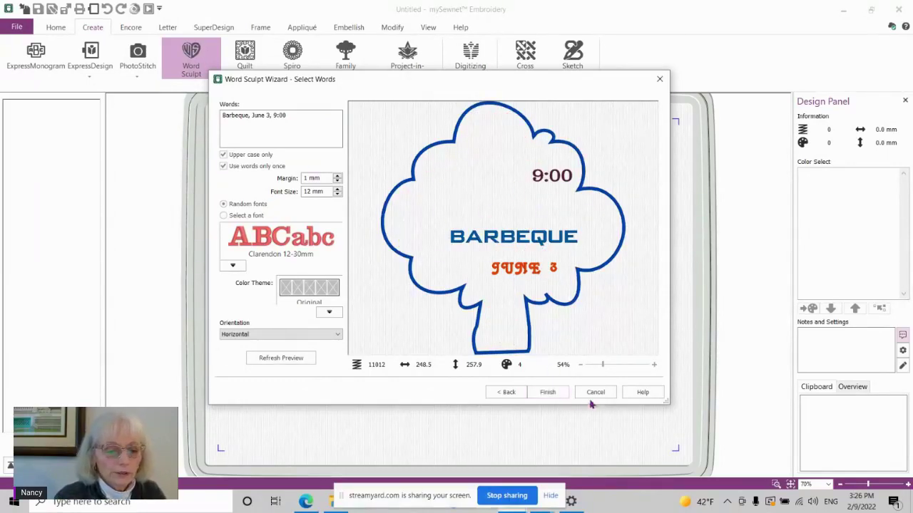
pyautogui.click(548, 392)
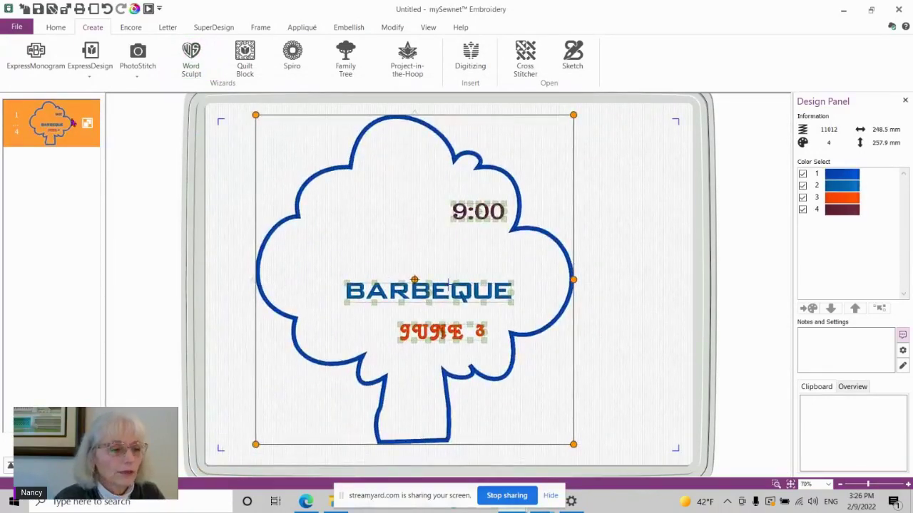
pyautogui.click(57, 28)
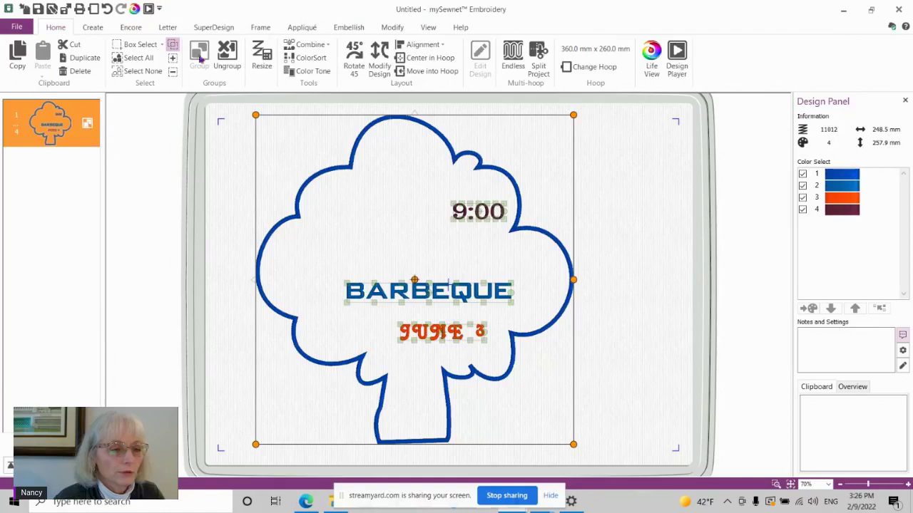
pyautogui.click(227, 56)
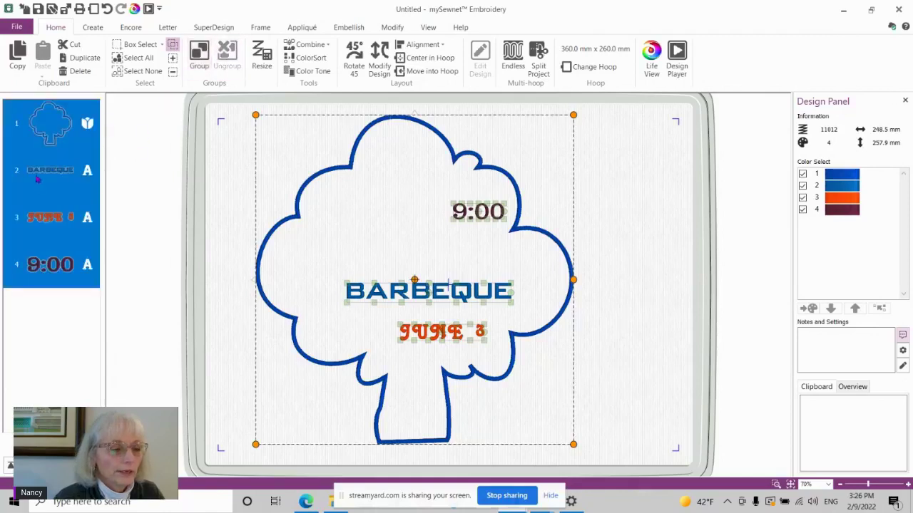
# Rearrange the lettering inside the tree with BARBEQUE uppermost, JUNE 3 beneath it and 9:00 lowest
pyautogui.click(67, 264)
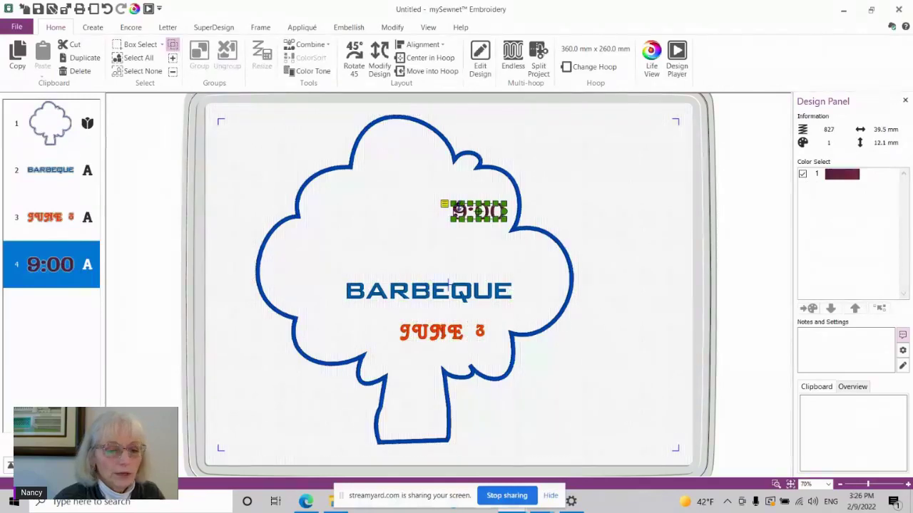
pyautogui.moveTo(485, 209); pyautogui.dragTo(413, 247)
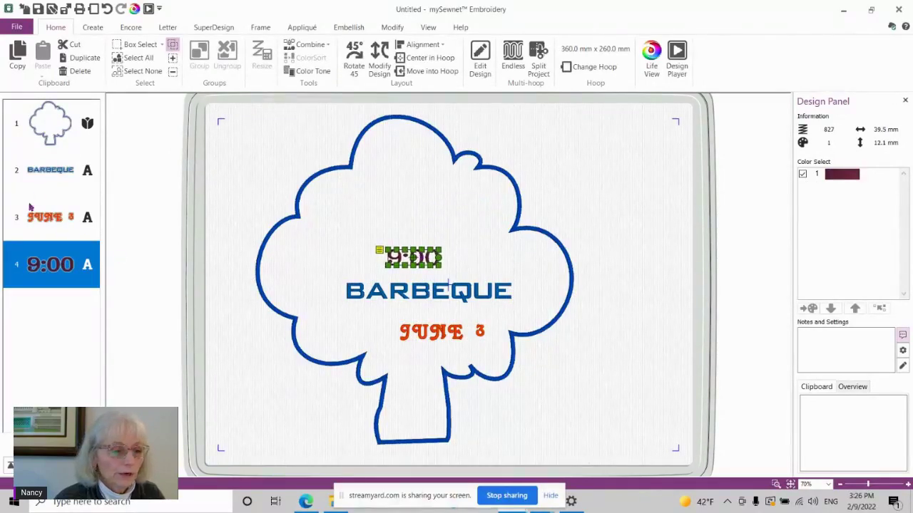
pyautogui.click(47, 172)
pyautogui.moveTo(413, 293); pyautogui.dragTo(402, 211)
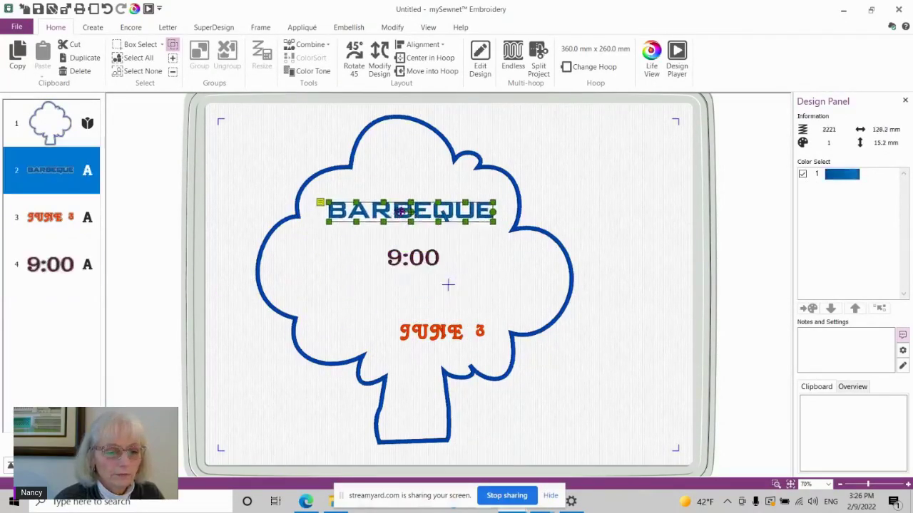
pyautogui.click(41, 215)
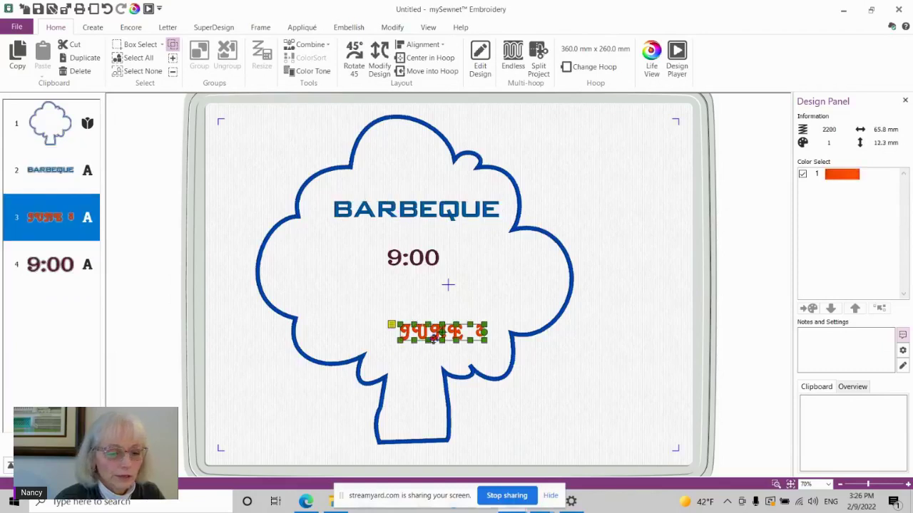
pyautogui.moveTo(412, 330); pyautogui.dragTo(379, 233)
pyautogui.moveTo(422, 260); pyautogui.dragTo(415, 300)
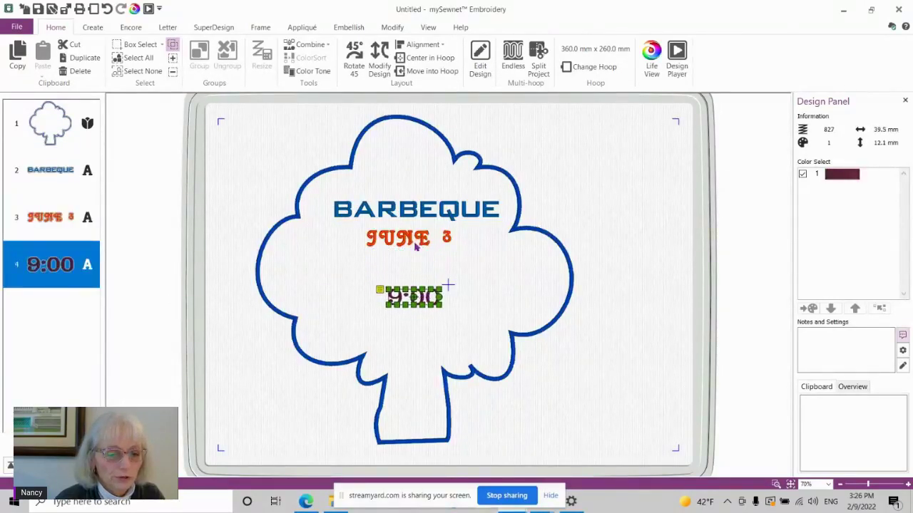
pyautogui.click(412, 239)
pyautogui.moveTo(421, 237); pyautogui.dragTo(421, 259)
pyautogui.click(360, 351)
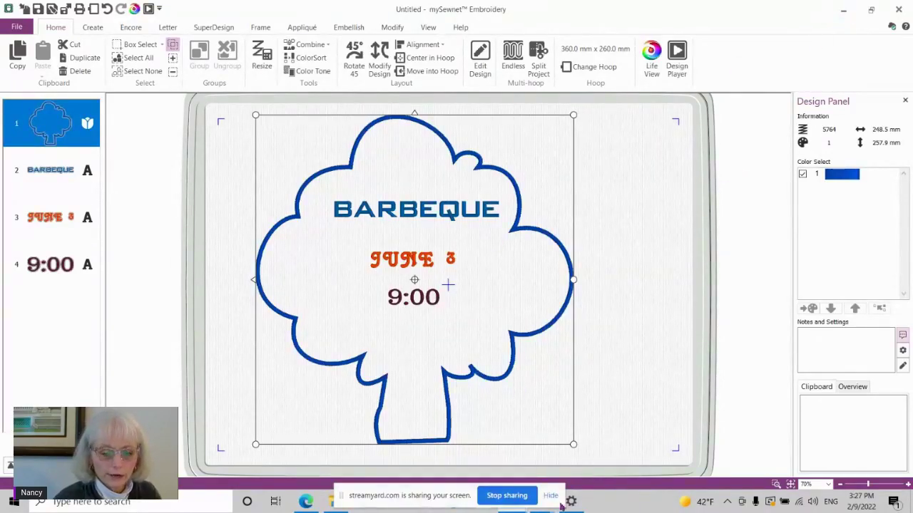
# Minimize the open embroidery windows, check the private chat in the StreamYard browser window, and minimize the browser
pyautogui.click(843, 9)
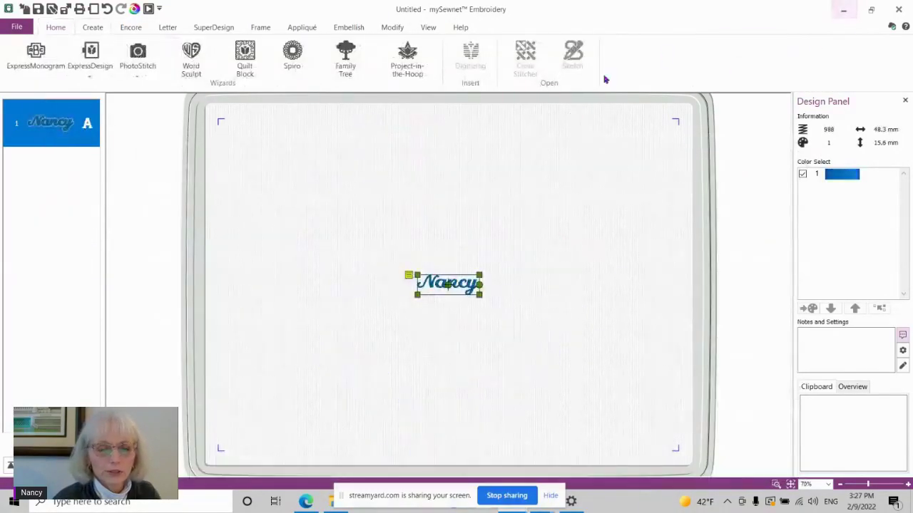
pyautogui.click(842, 10)
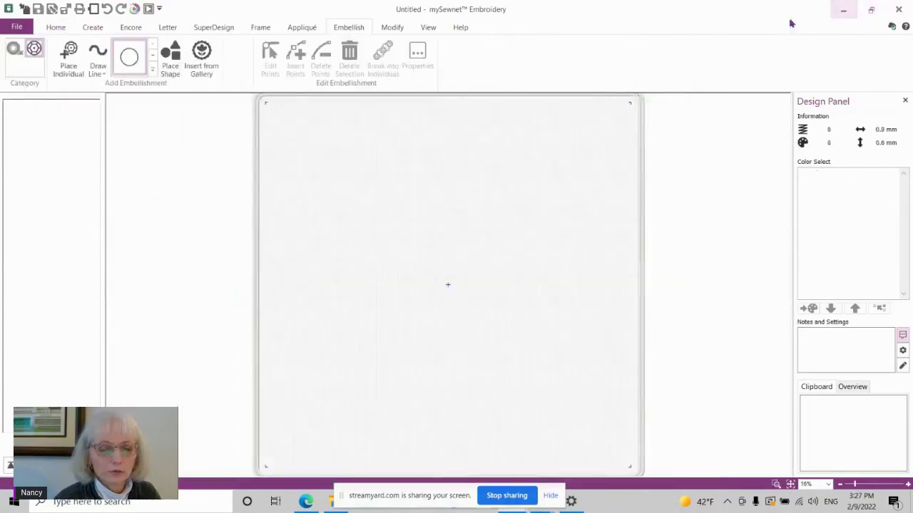
pyautogui.click(843, 9)
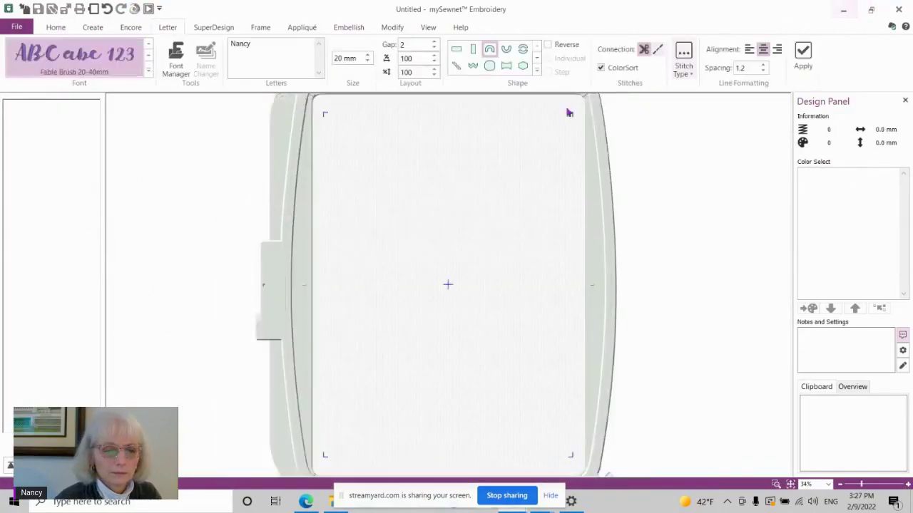
pyautogui.click(882, 12)
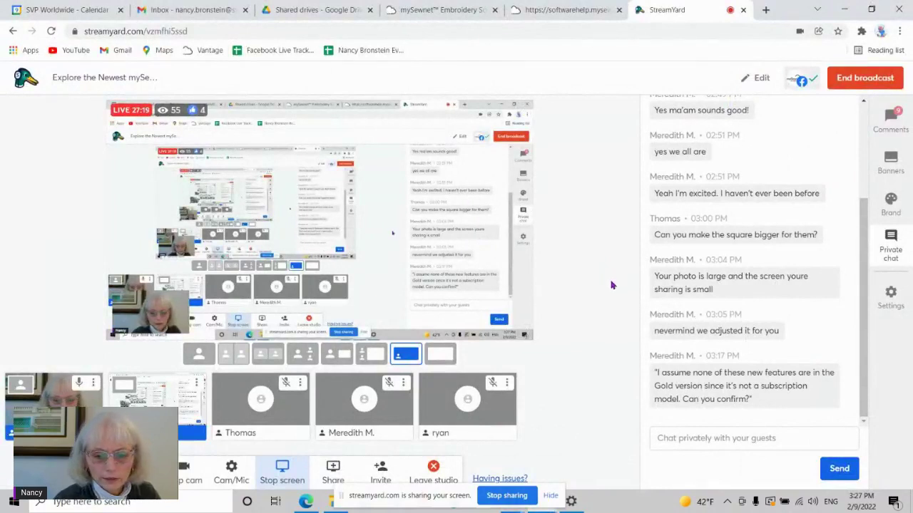
pyautogui.click(843, 10)
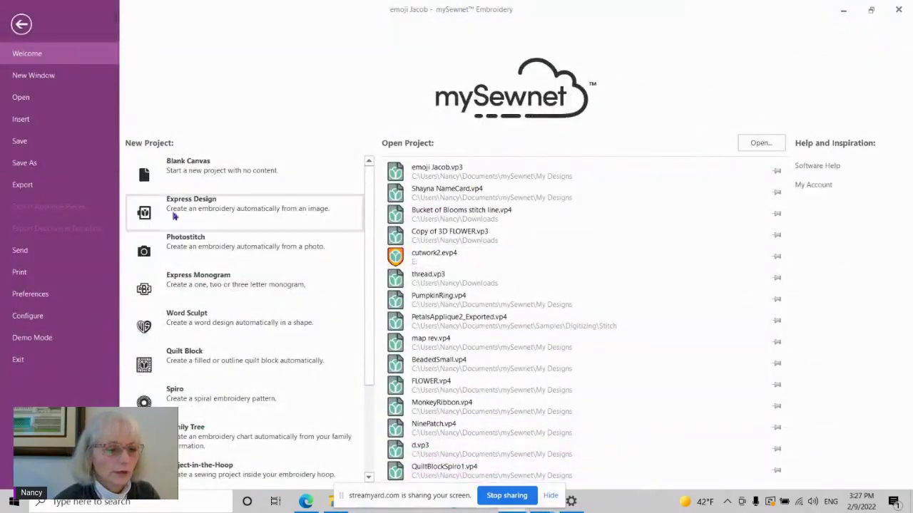
# Start a blank project without saving emoji Jacob, using the rotated 360mm x 260mm Universal Large Hoop 5
pyautogui.click(188, 164)
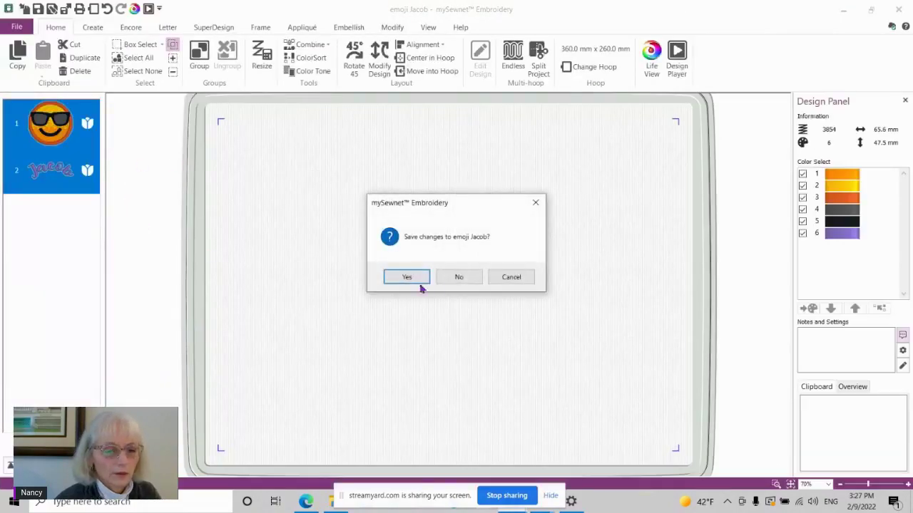
pyautogui.click(469, 278)
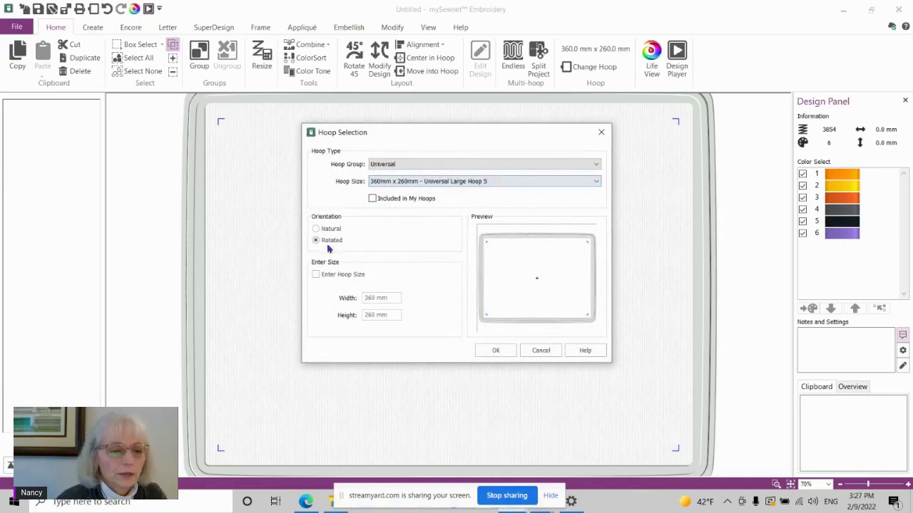
pyautogui.click(492, 350)
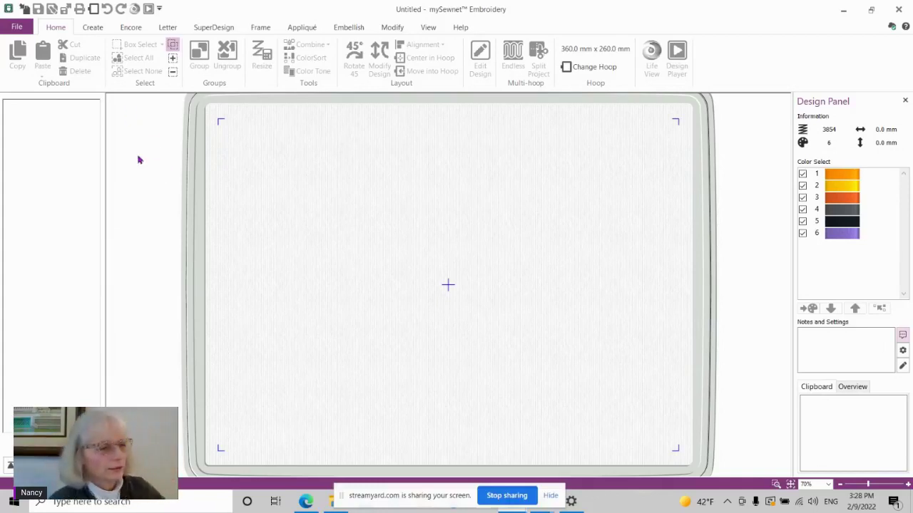
# Switch the demo mode to mySewnet Embroidery Gold 2021 and start a blank canvas with the 360mm x 260mm creative Supreme Hoop
pyautogui.click(19, 28)
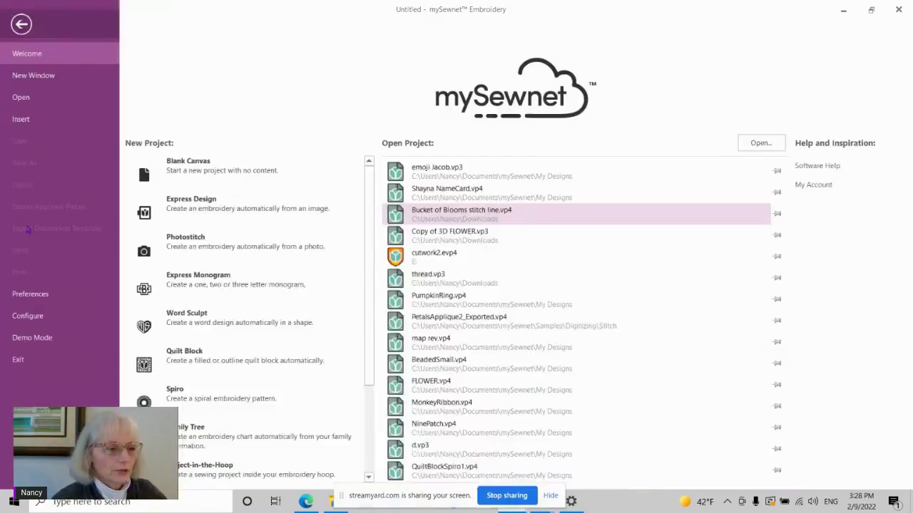
pyautogui.click(47, 340)
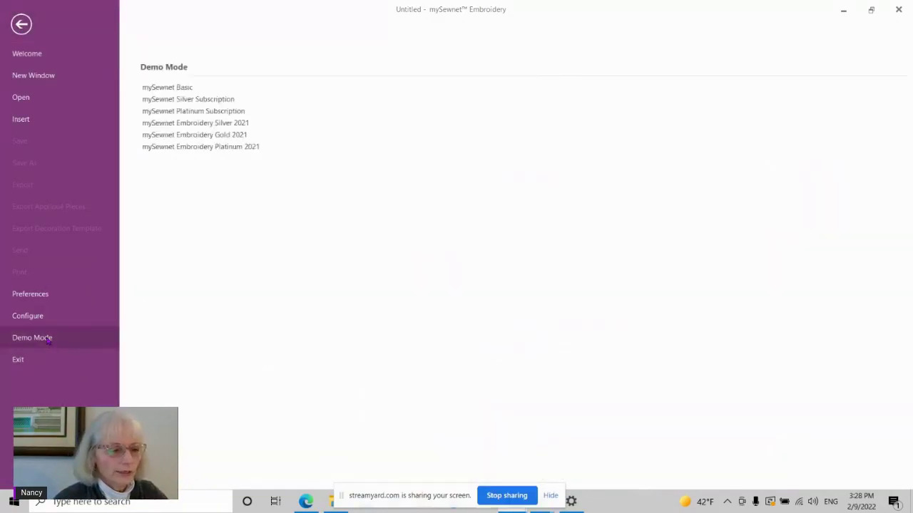
pyautogui.click(219, 134)
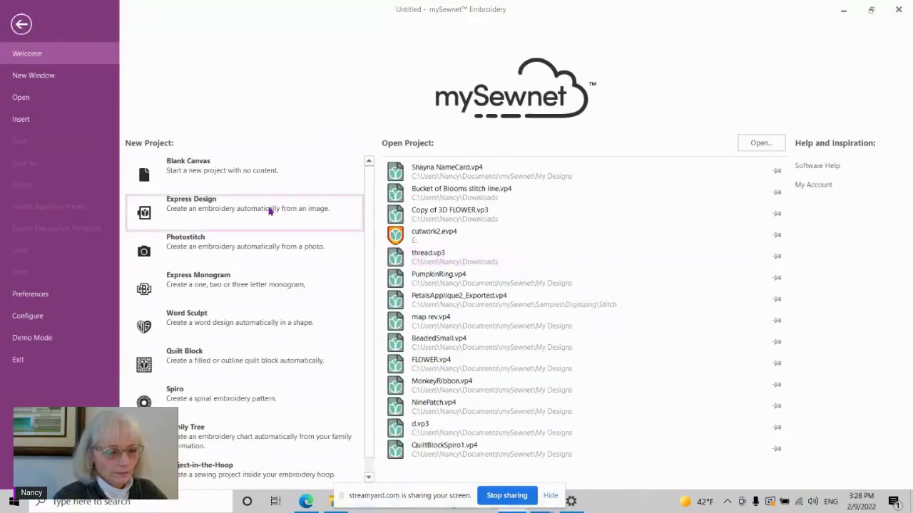
pyautogui.click(209, 175)
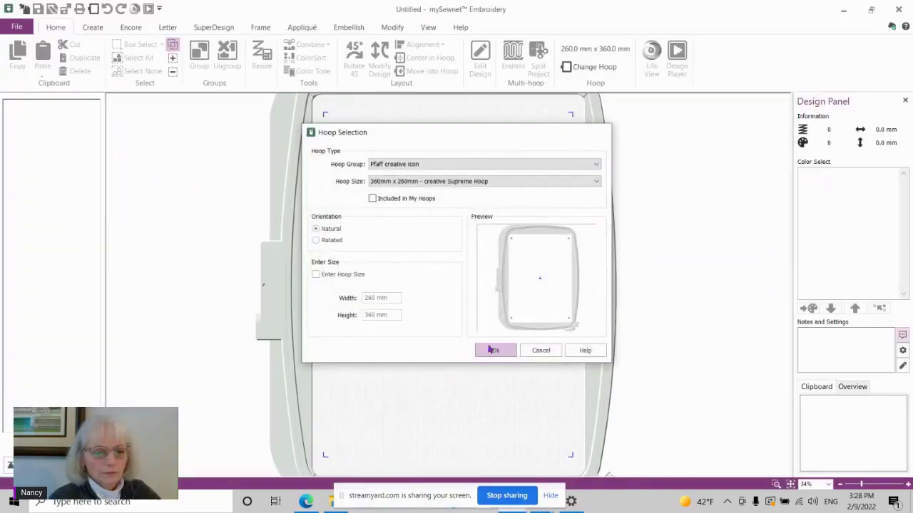
pyautogui.click(495, 349)
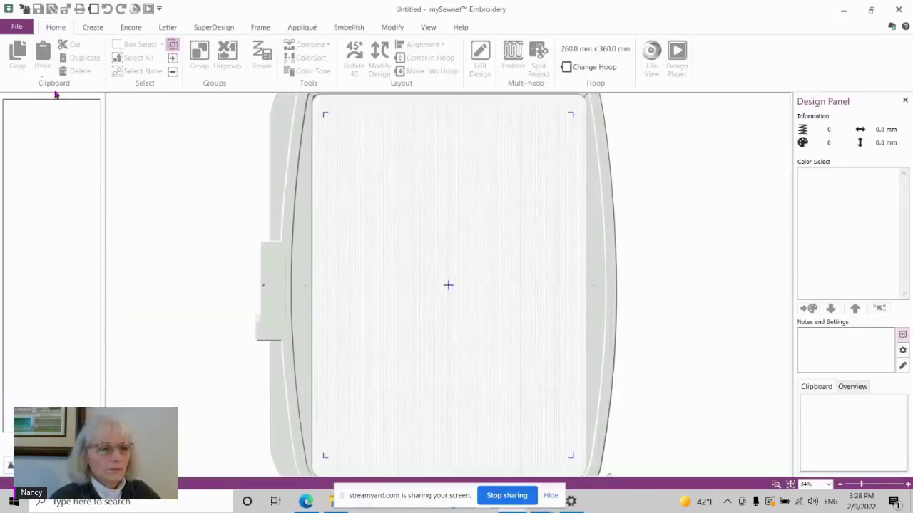
# Look over the embellishment and creation tools, and start a 100 mm Spiro design with a randomly generated pattern
pyautogui.click(348, 27)
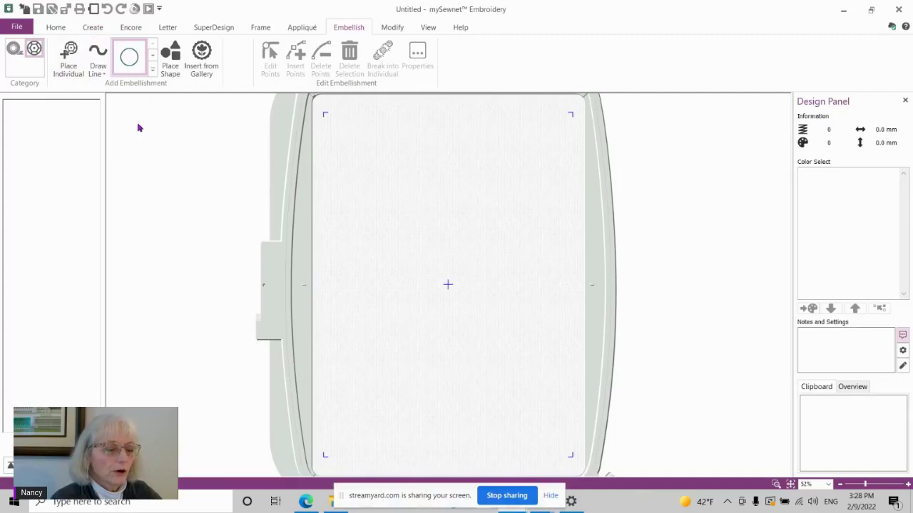
pyautogui.click(95, 28)
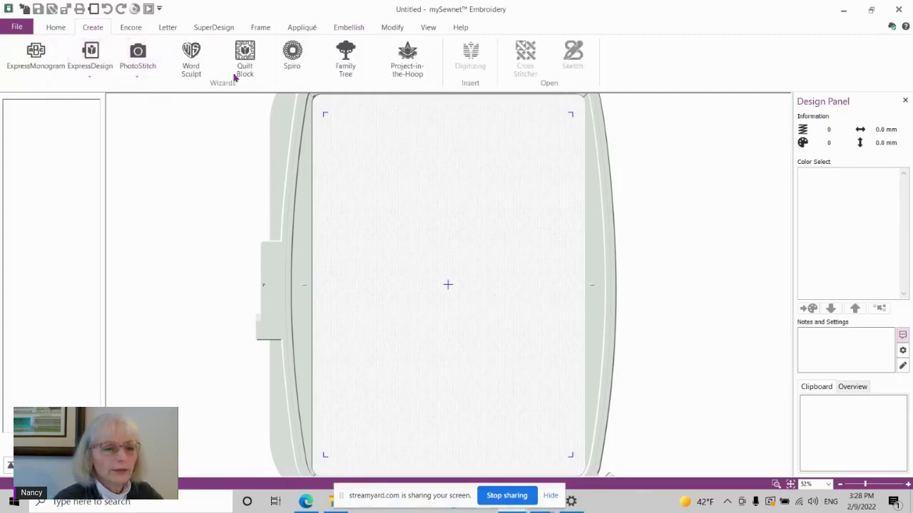
pyautogui.click(291, 57)
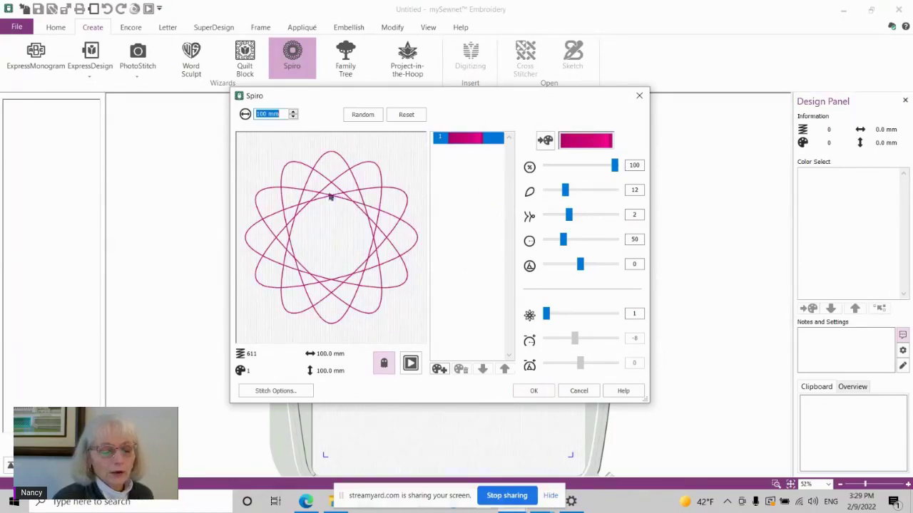
pyautogui.click(362, 114)
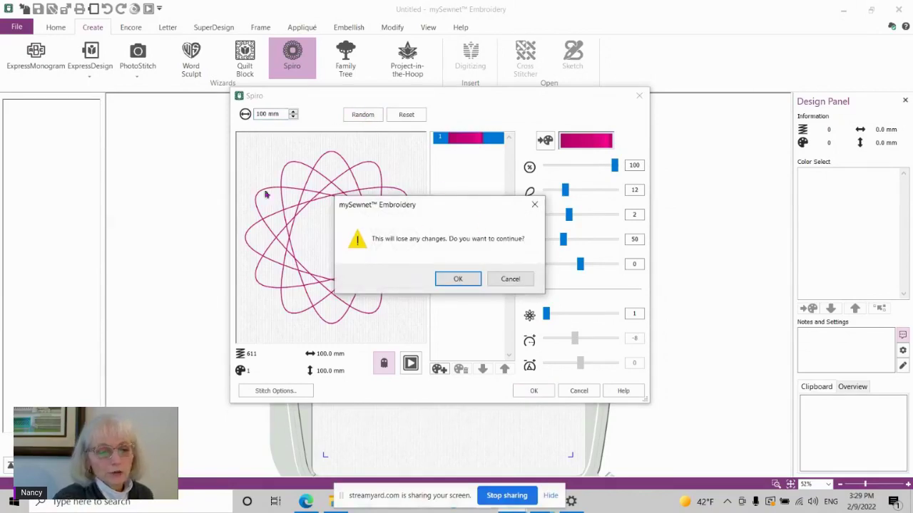
pyautogui.click(456, 279)
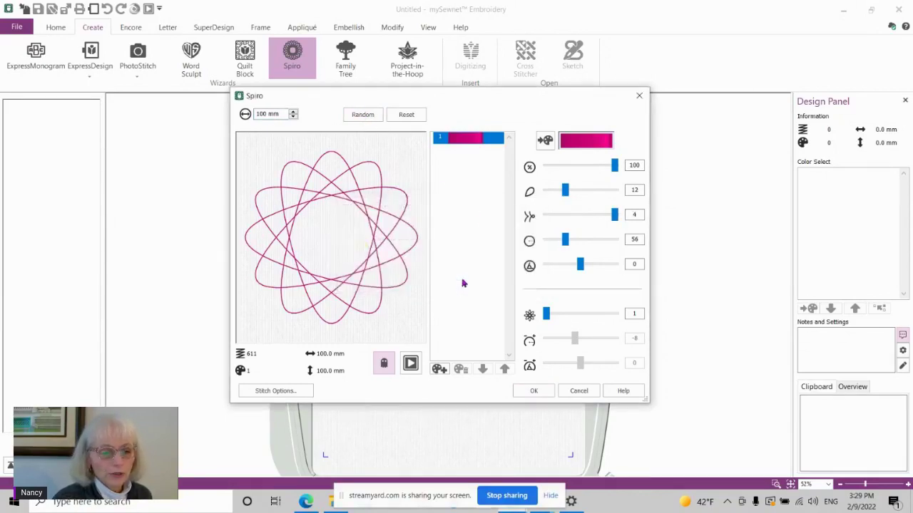
pyautogui.click(362, 115)
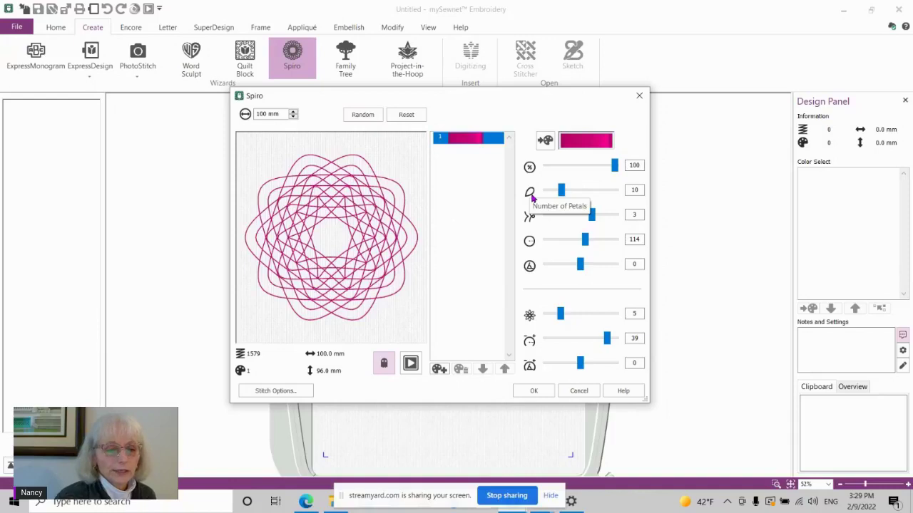
# Shape the Spiro pattern with 7 petals, a petal crossing value of 3, 8 lines and a radius offset of 19 between lines
pyautogui.moveTo(562, 190); pyautogui.dragTo(555, 191)
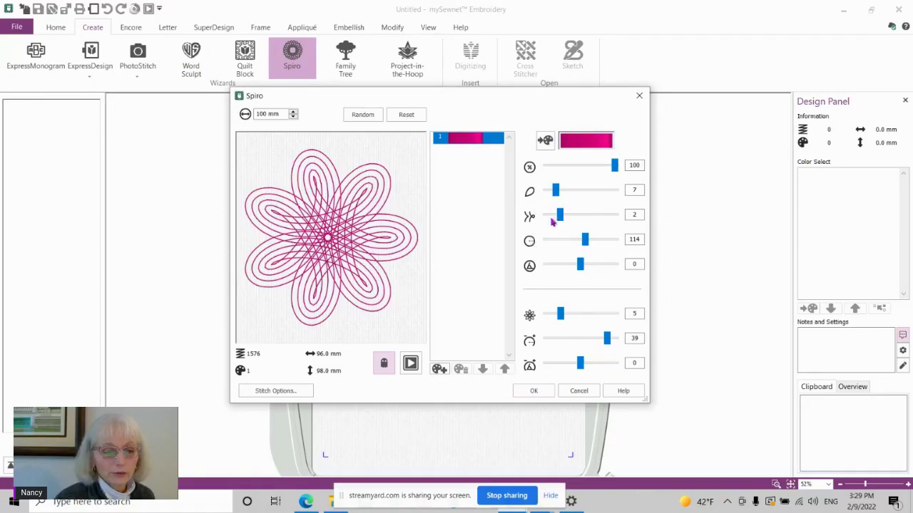
pyautogui.moveTo(560, 218); pyautogui.dragTo(575, 214)
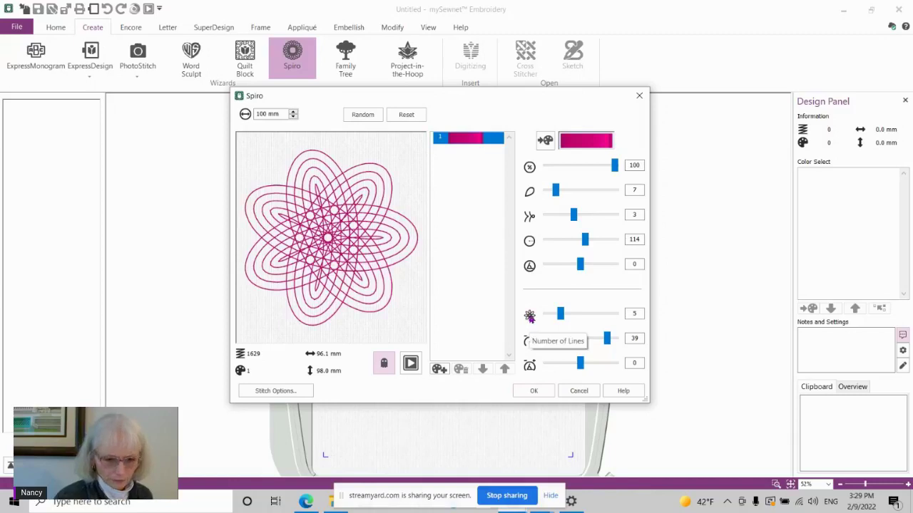
pyautogui.moveTo(561, 318); pyautogui.dragTo(571, 315)
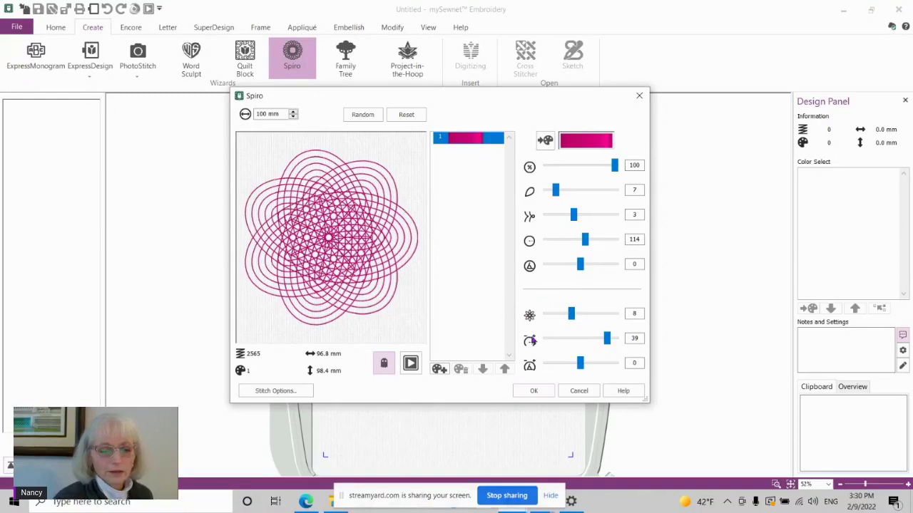
pyautogui.moveTo(607, 339); pyautogui.dragTo(570, 340)
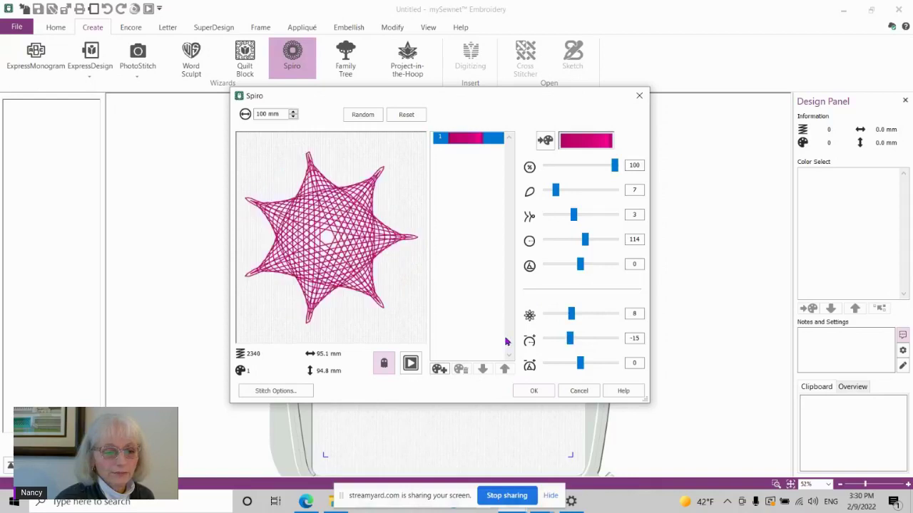
pyautogui.moveTo(570, 339); pyautogui.dragTo(593, 339)
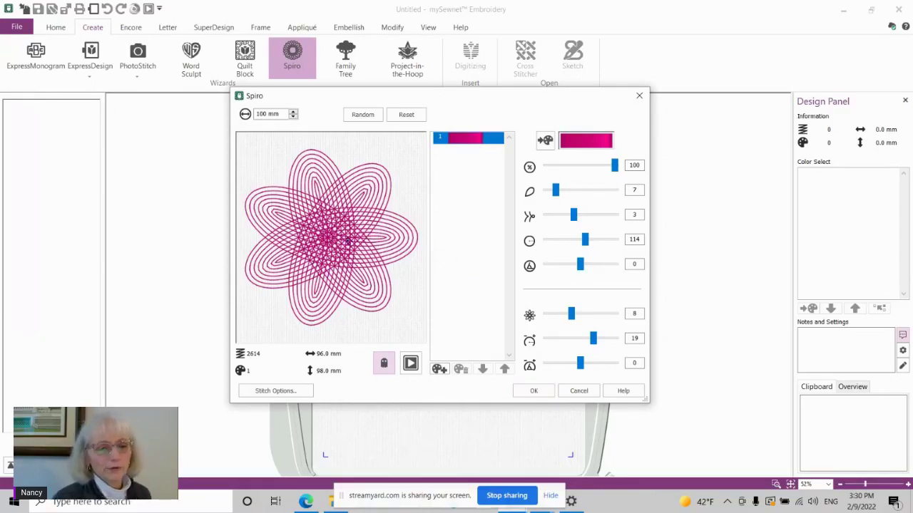
# Add a second color layer to the Spiro design and give it a blue thread from the quick colors
pyautogui.click(440, 370)
pyautogui.click(603, 144)
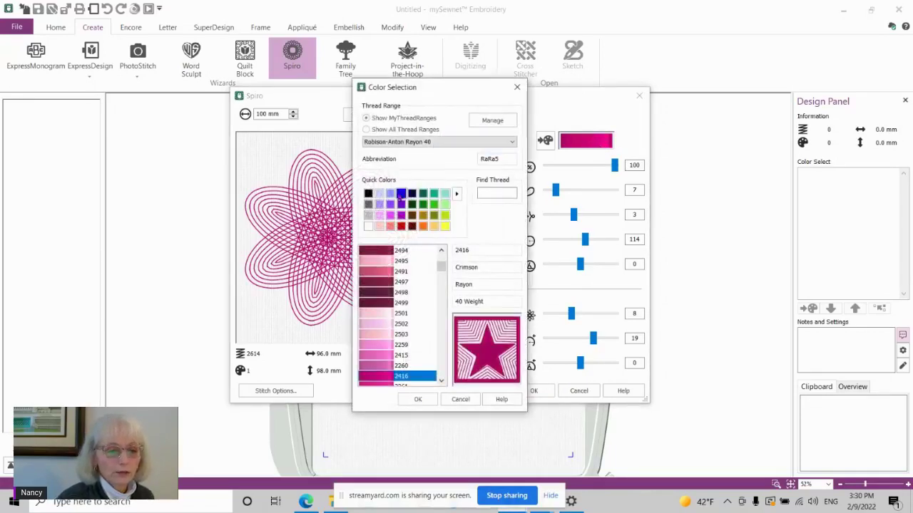
pyautogui.click(402, 194)
pyautogui.click(418, 399)
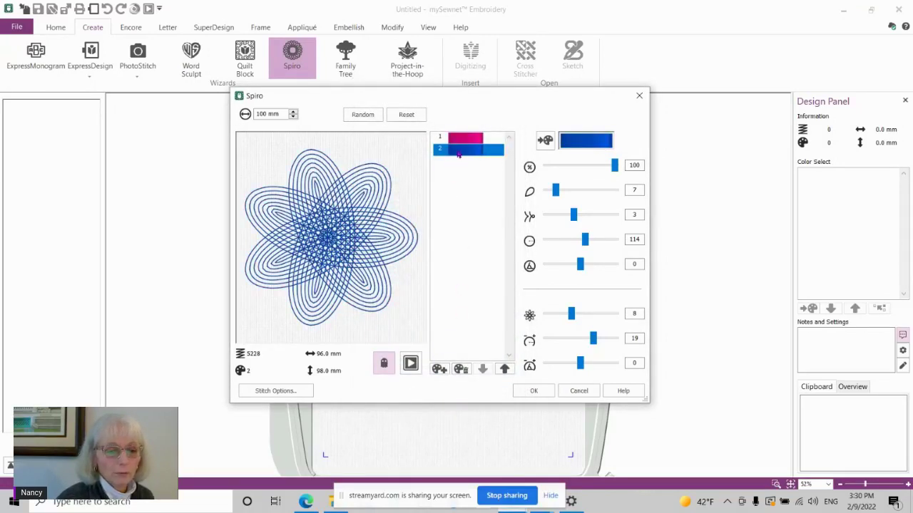
pyautogui.moveTo(460, 139); pyautogui.dragTo(467, 150)
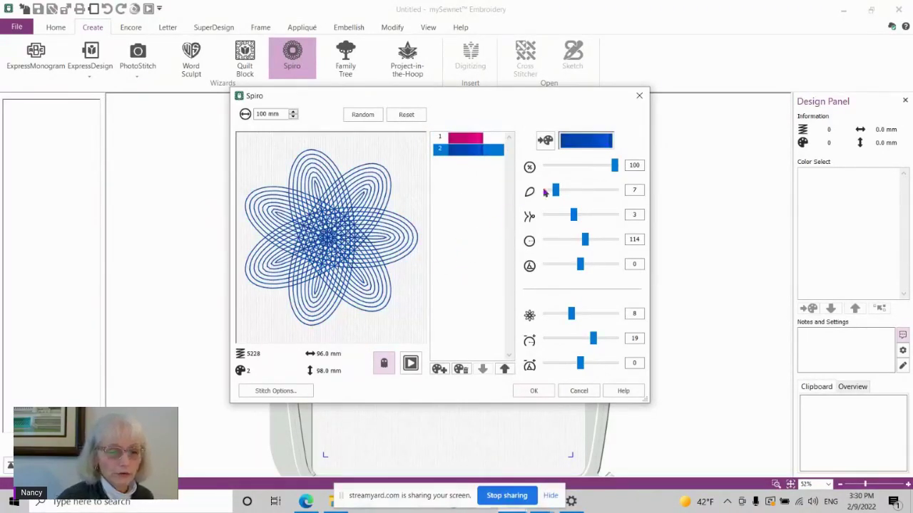
# Set the blue Spiro layer to 7 petals, crossing value 2 and rotation 21, and place the finished design in the hoop
pyautogui.moveTo(555, 190); pyautogui.dragTo(549, 190)
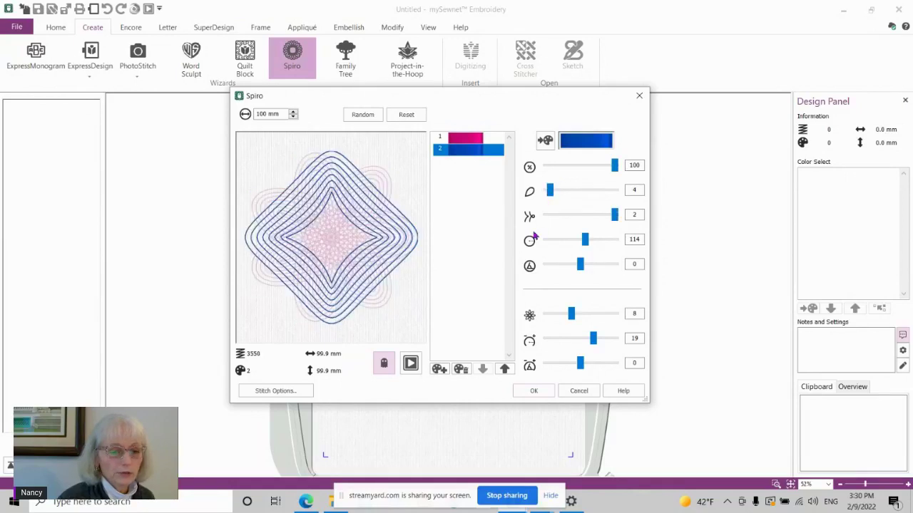
pyautogui.moveTo(549, 190); pyautogui.dragTo(556, 190)
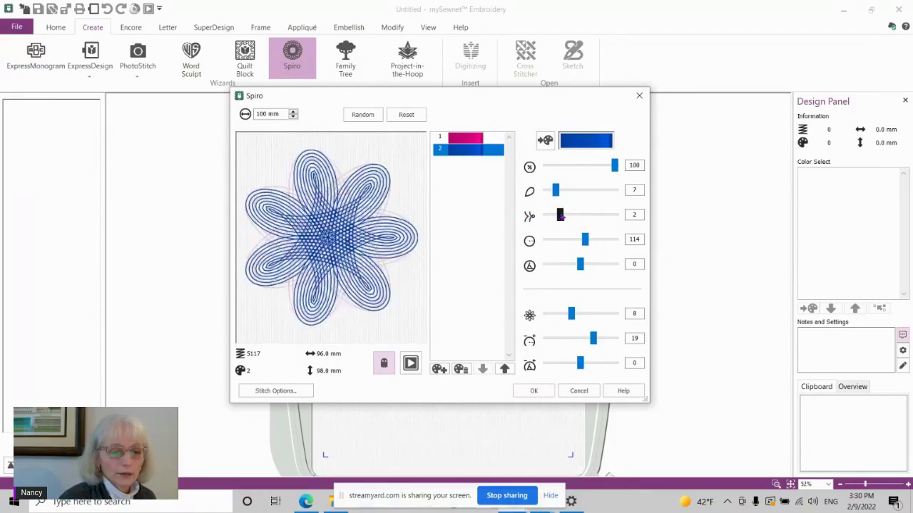
pyautogui.moveTo(572, 216); pyautogui.dragTo(586, 215)
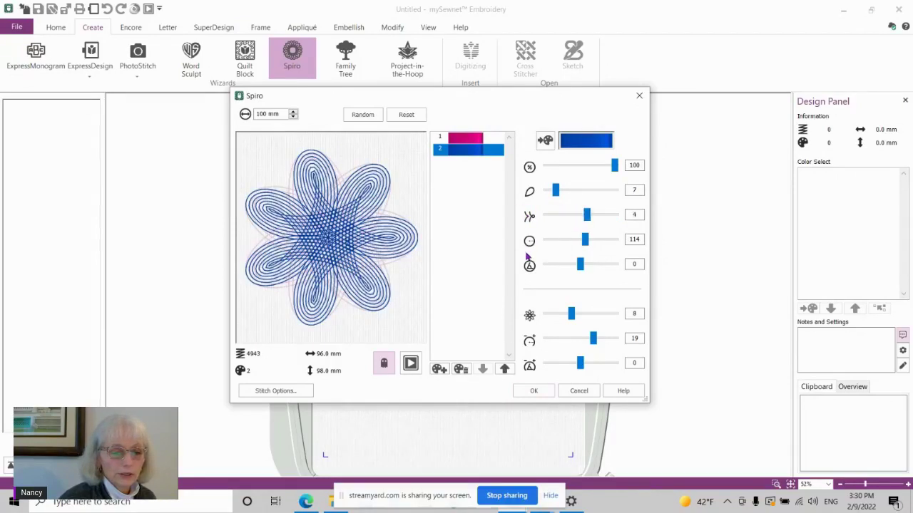
pyautogui.moveTo(586, 216); pyautogui.dragTo(558, 217)
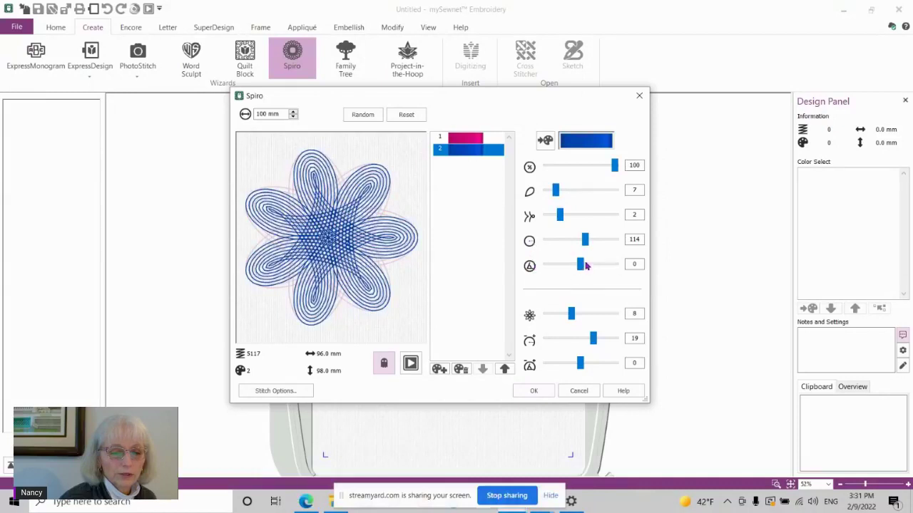
pyautogui.moveTo(580, 265); pyautogui.dragTo(601, 265)
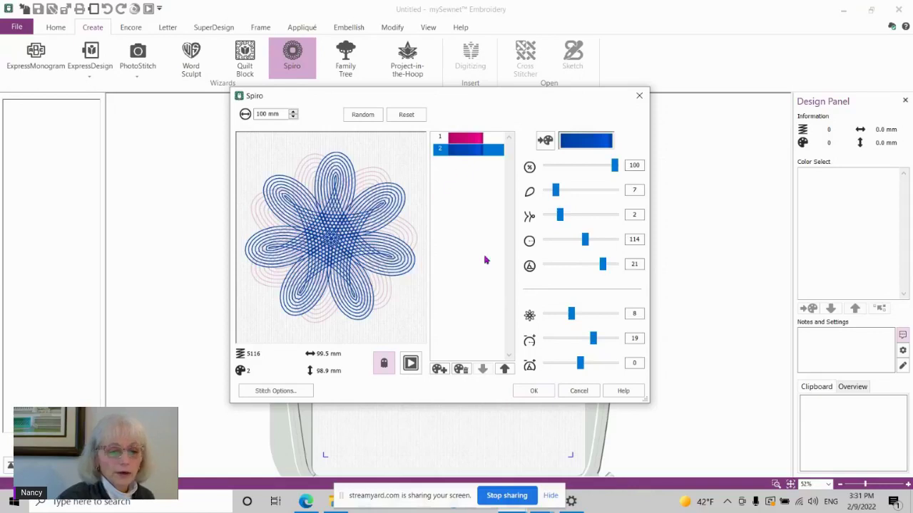
pyautogui.click(546, 391)
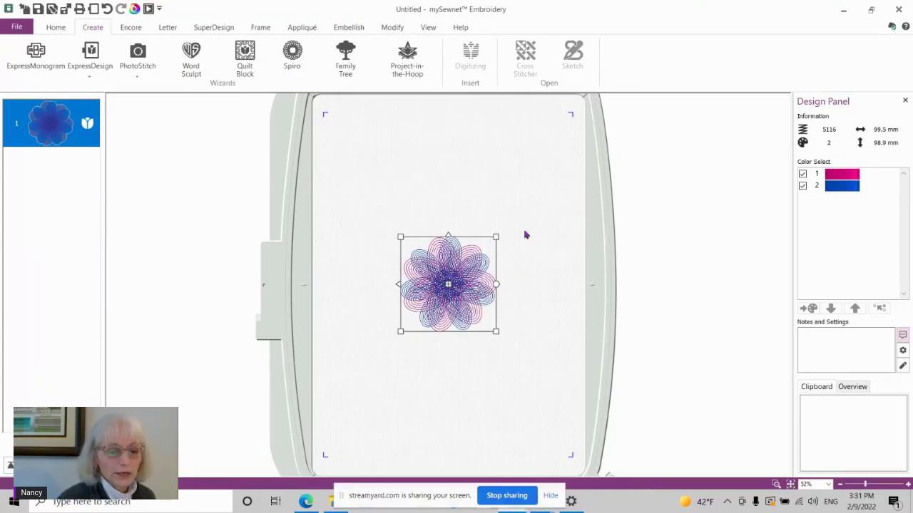
# Resize the Spiro flower freehand to about 146 x 121 mm and move it near the middle of the hoop
pyautogui.moveTo(493, 238); pyautogui.dragTo(555, 184)
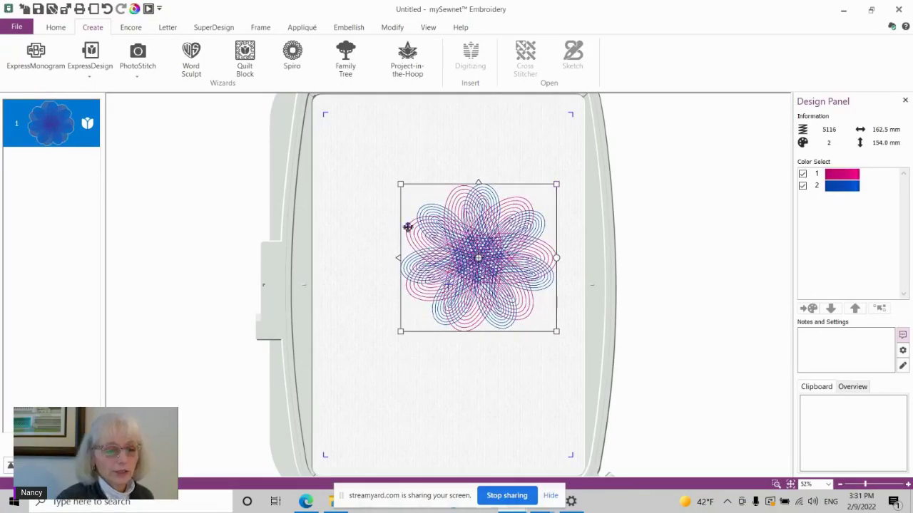
pyautogui.moveTo(400, 185); pyautogui.dragTo(376, 172)
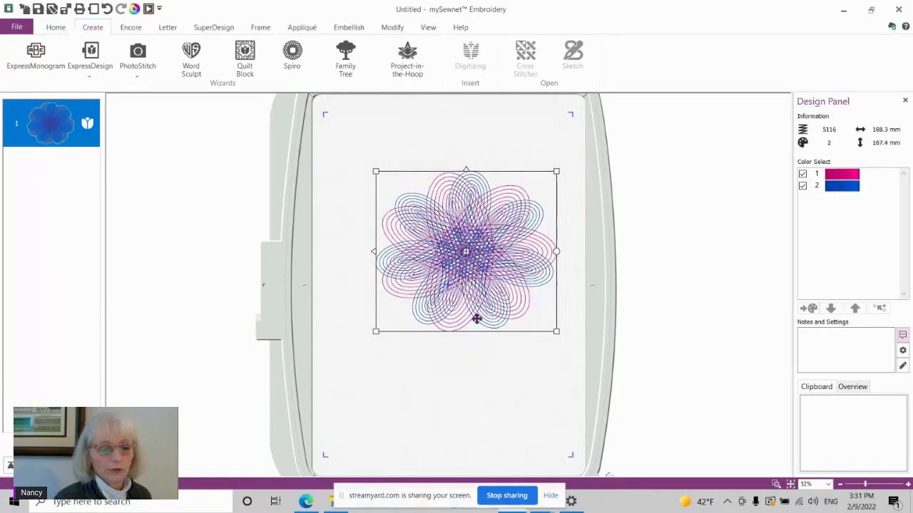
pyautogui.moveTo(378, 173); pyautogui.dragTo(416, 215)
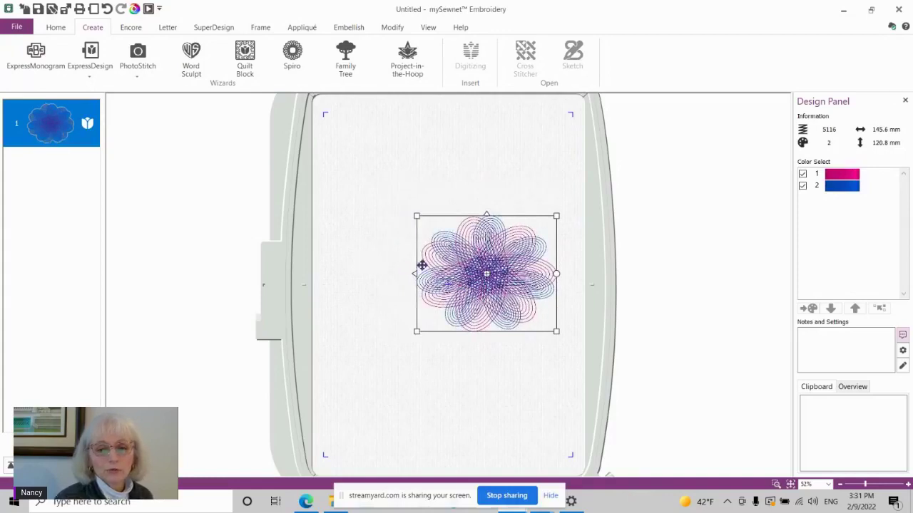
pyautogui.moveTo(508, 281); pyautogui.dragTo(475, 275)
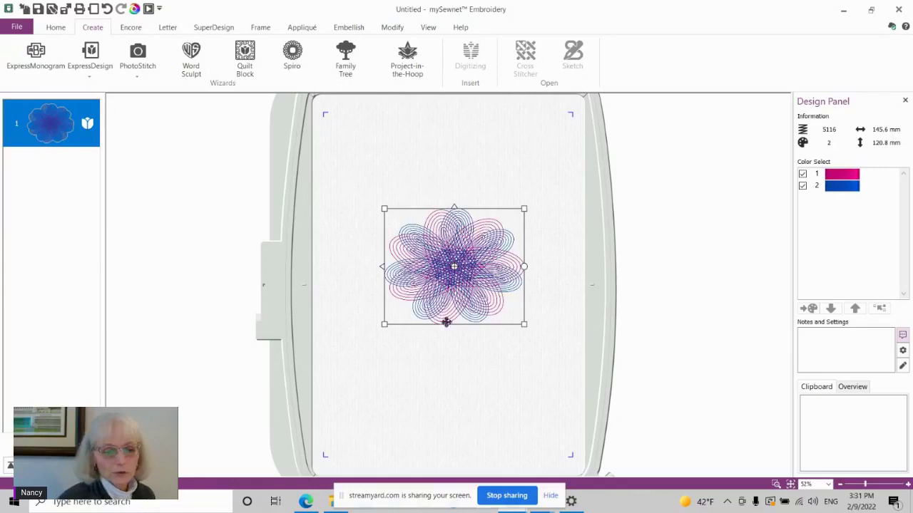
# Stop sharing the screen, and close the empty embroidery window with the large square hoop
pyautogui.click(511, 497)
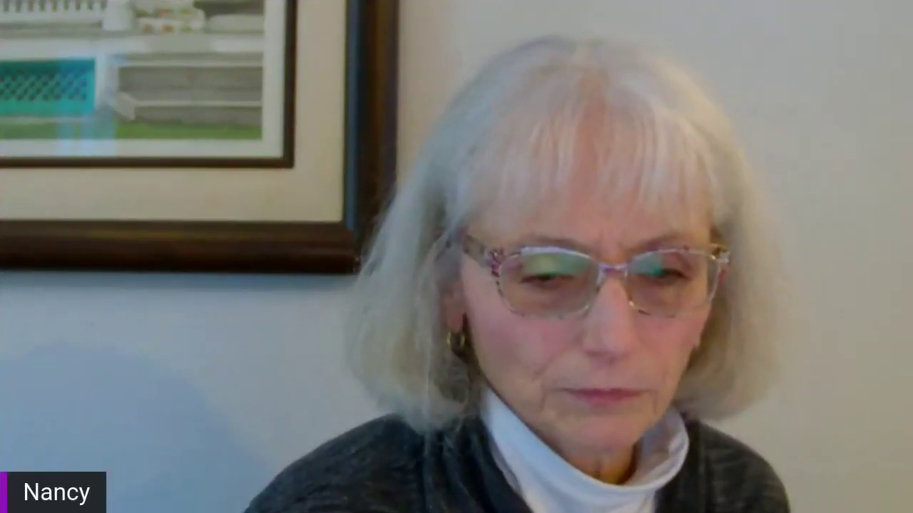
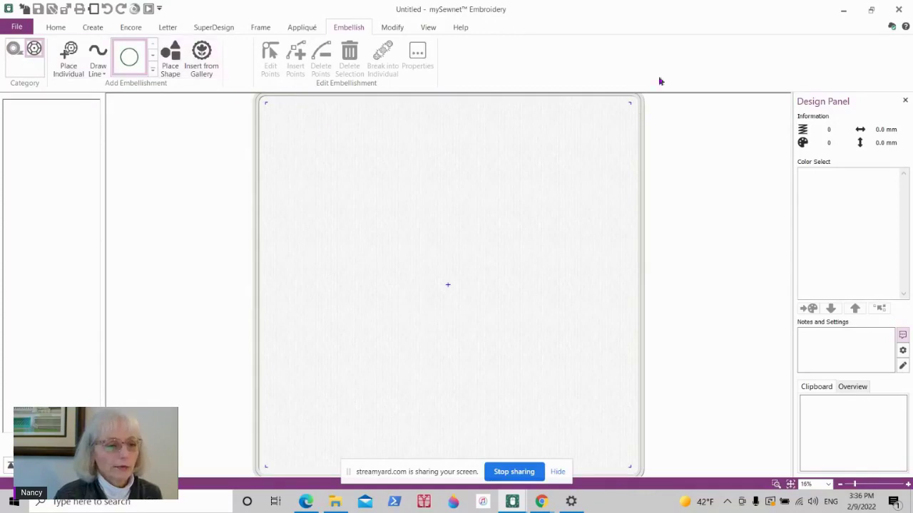
pyautogui.click(898, 9)
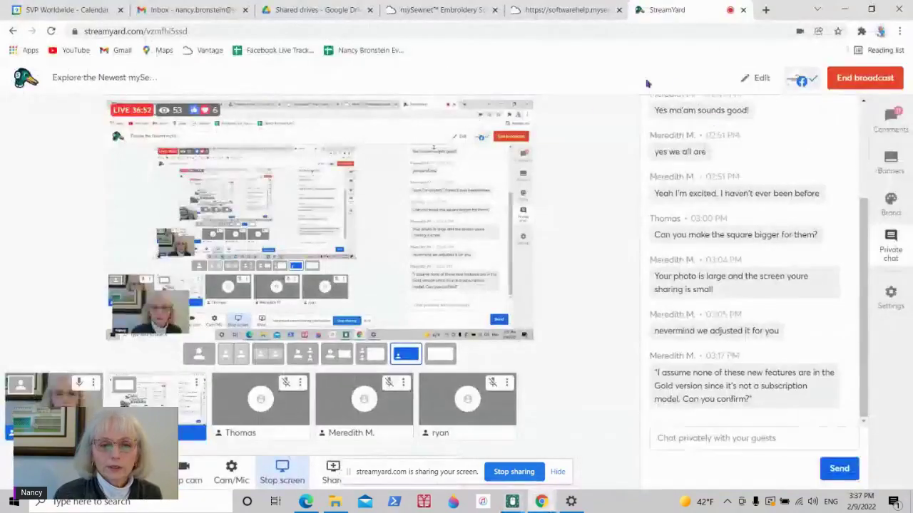
# Switch to the empty mySewnet Embroidery window with the 360 x 260 mm hoop and choose the Ribbon embellishment category
pyautogui.moveTo(514, 501)
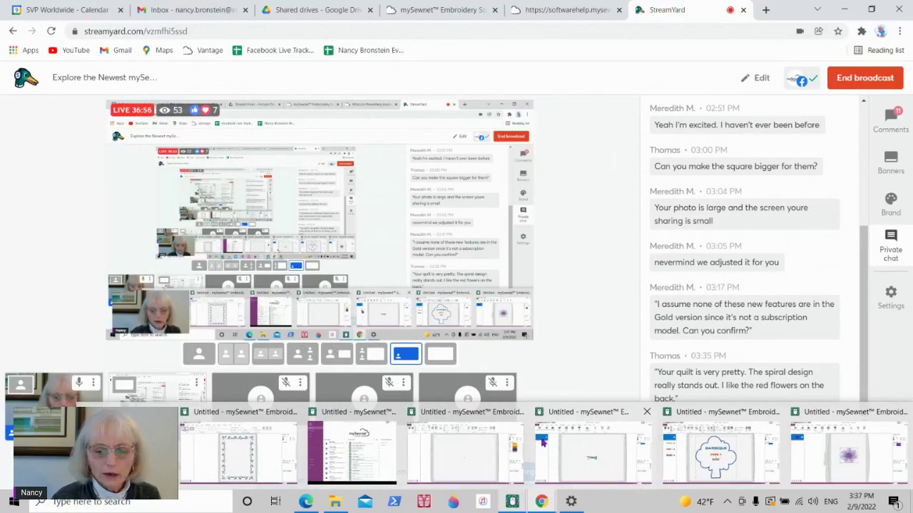
pyautogui.click(571, 469)
pyautogui.click(464, 469)
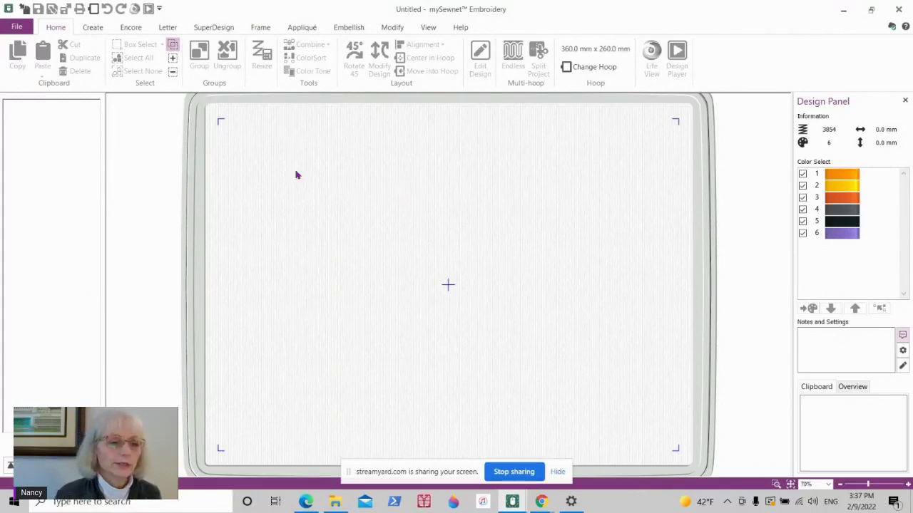
pyautogui.click(348, 30)
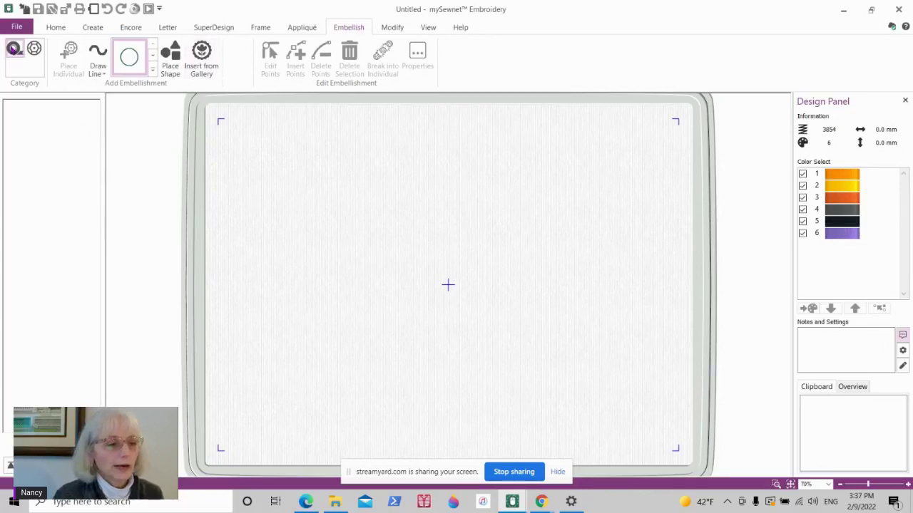
pyautogui.click(14, 48)
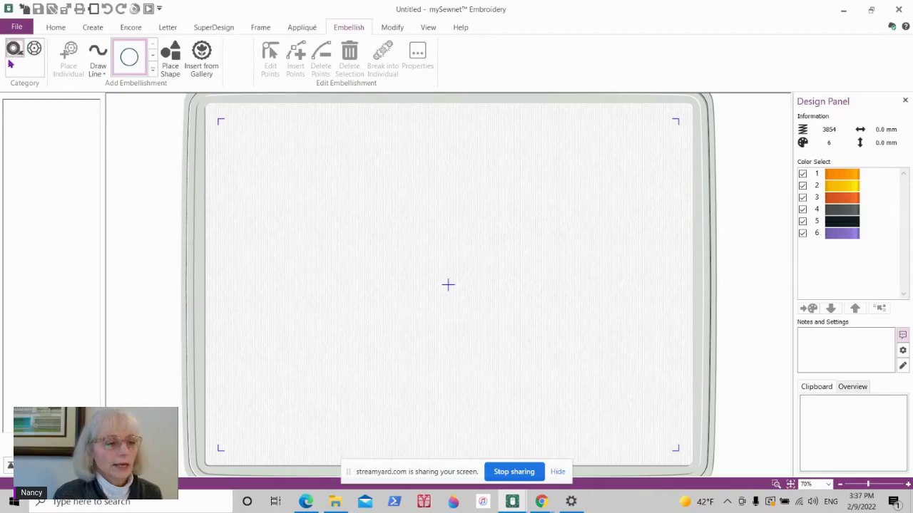
pyautogui.click(14, 49)
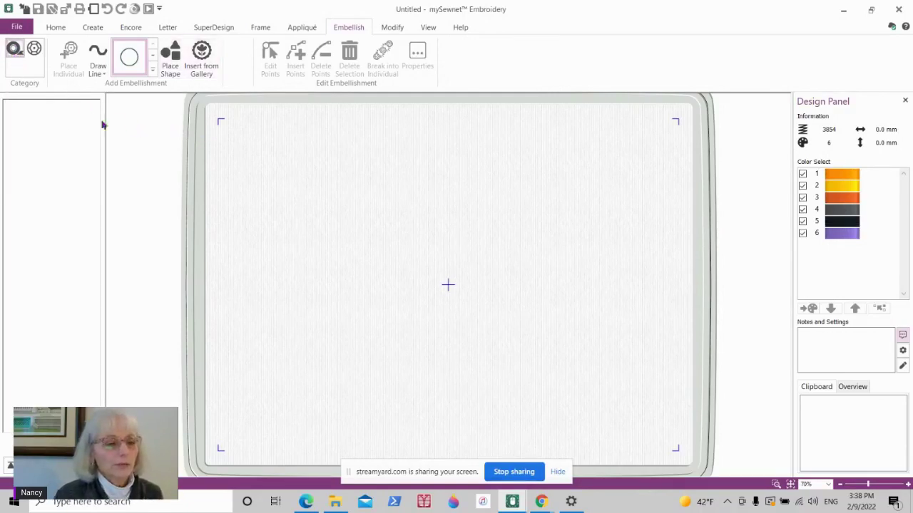
# Examine the ribbon designs in the embellishment gallery, going through its folders from Animals to Swirls and revisiting Animals, Climate and Floral
pyautogui.click(204, 56)
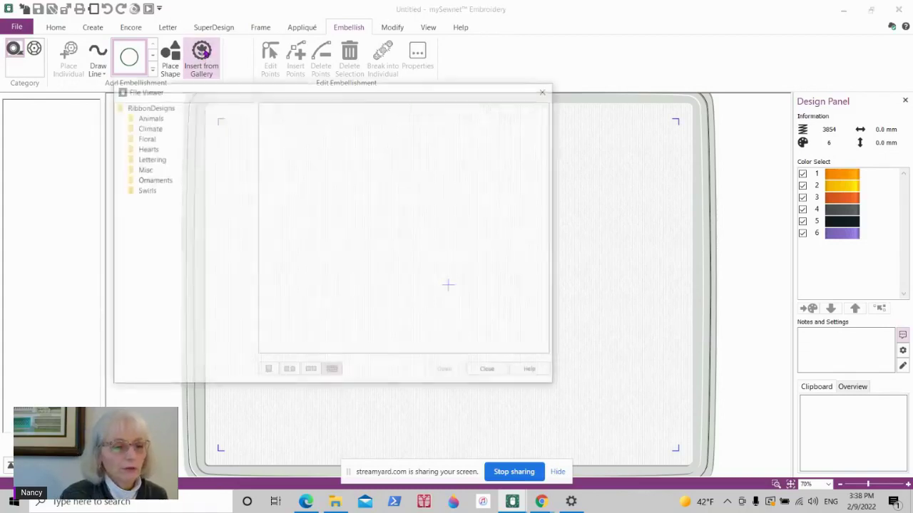
pyautogui.click(141, 118)
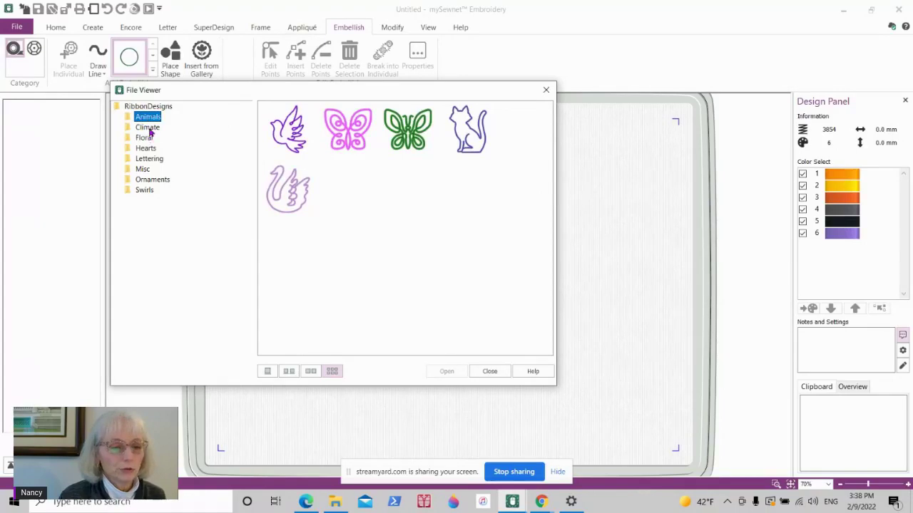
pyautogui.click(151, 129)
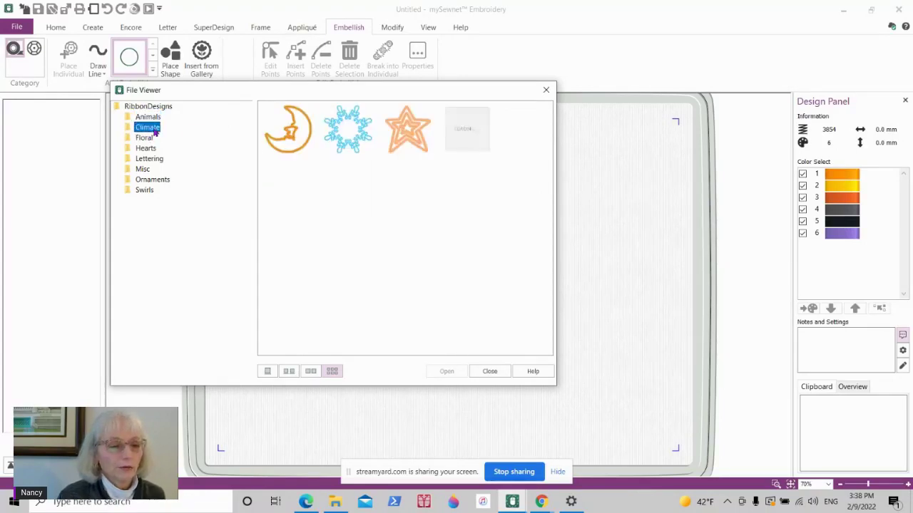
pyautogui.click(143, 139)
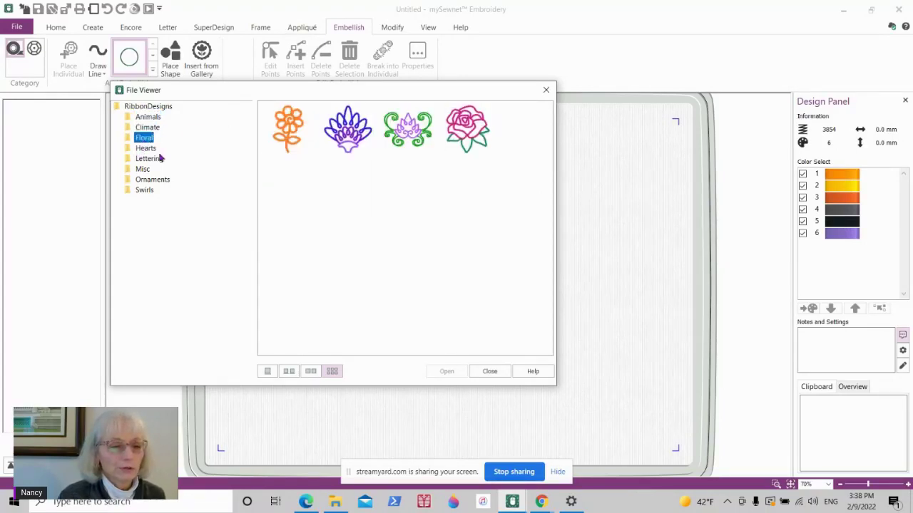
pyautogui.click(145, 149)
pyautogui.click(159, 159)
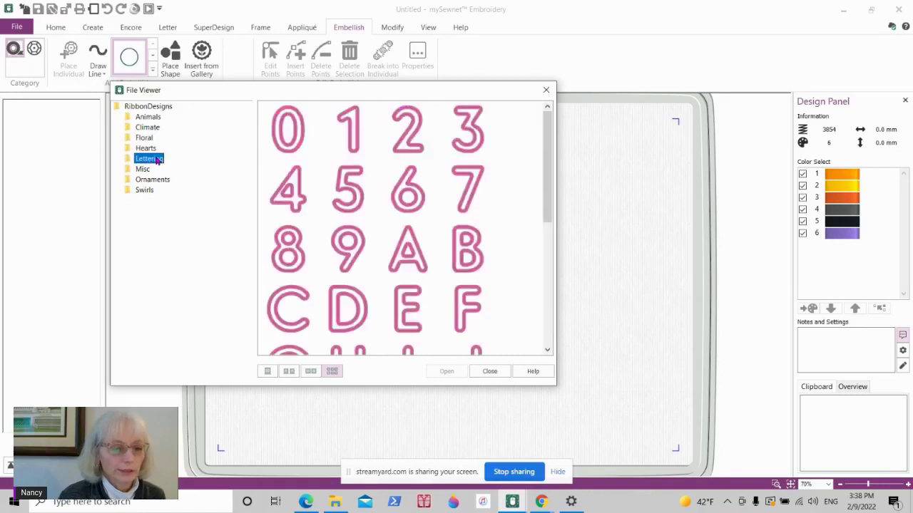
pyautogui.click(142, 170)
pyautogui.click(165, 180)
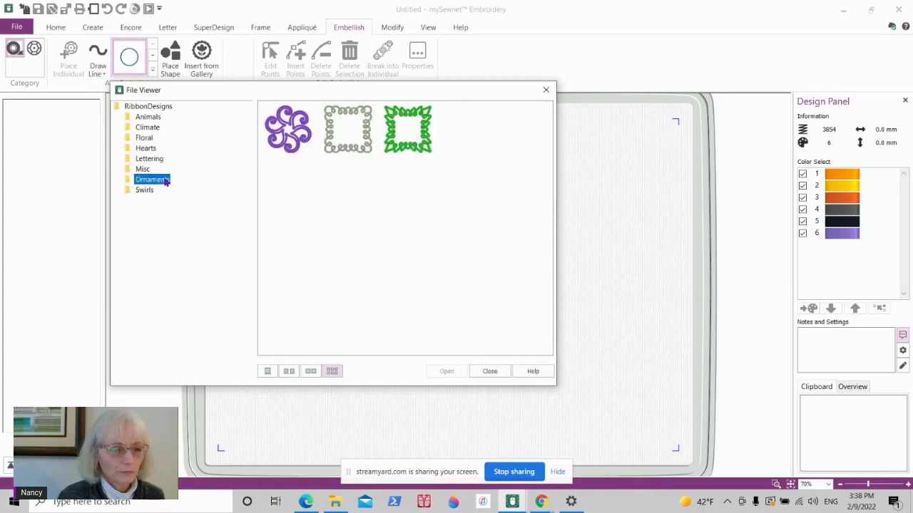
pyautogui.click(146, 191)
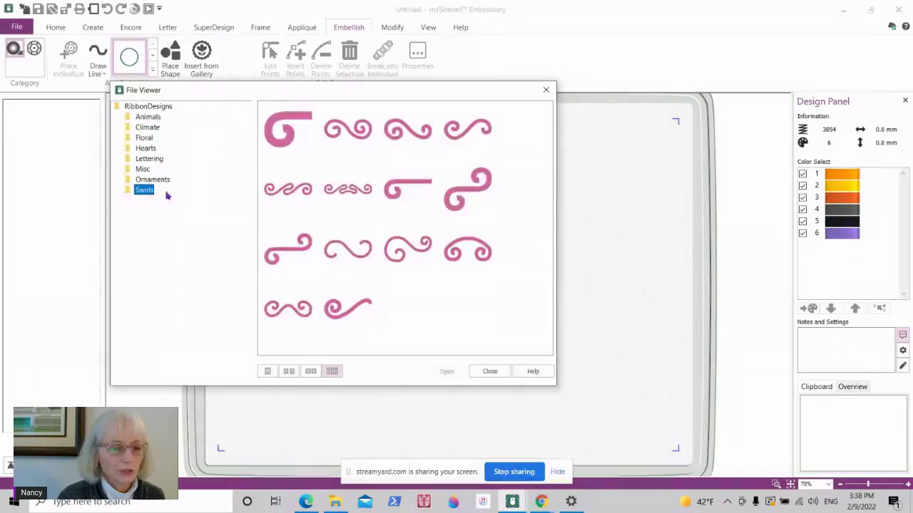
pyautogui.click(144, 118)
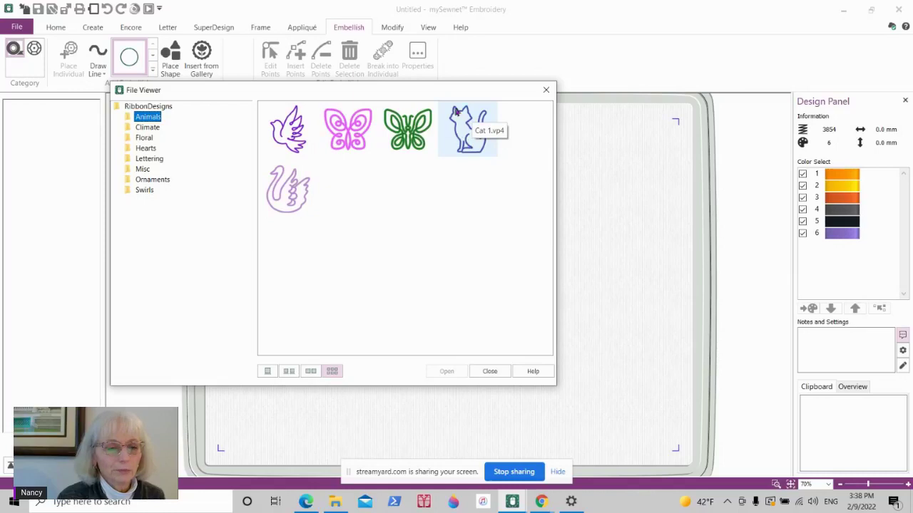
pyautogui.click(147, 128)
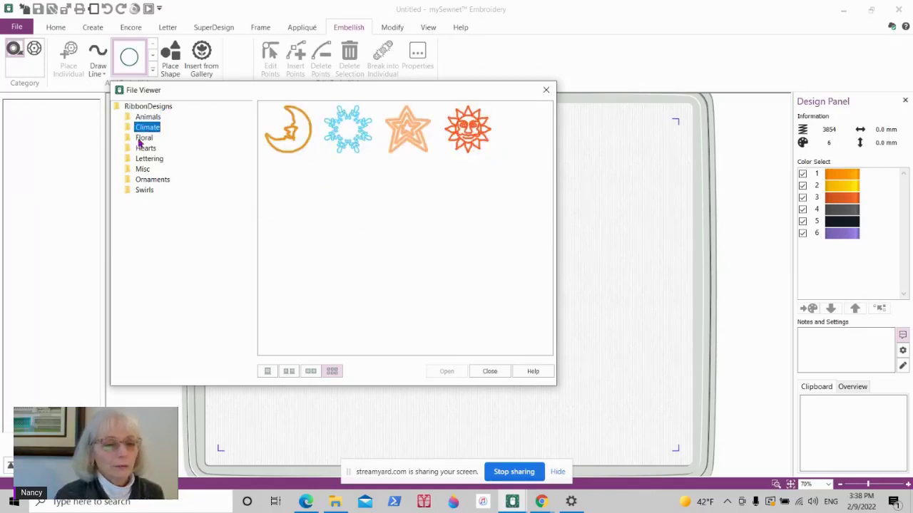
pyautogui.click(142, 139)
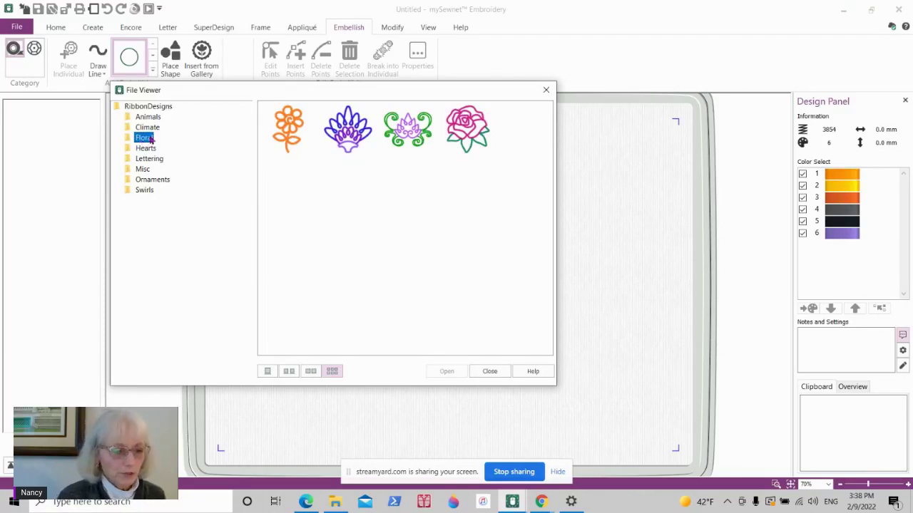
# Insert the purple spiral heart from the Hearts ribbon designs and delete the duplicate copy
pyautogui.click(146, 147)
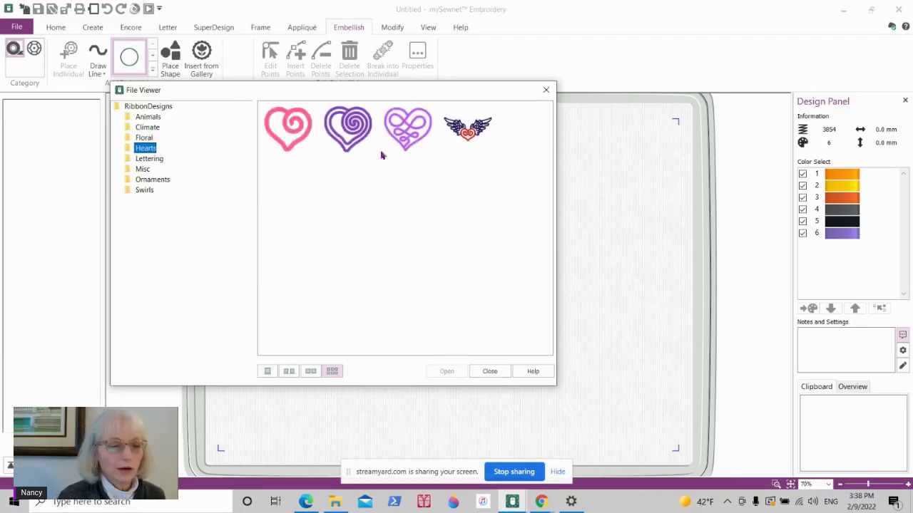
pyautogui.click(338, 127)
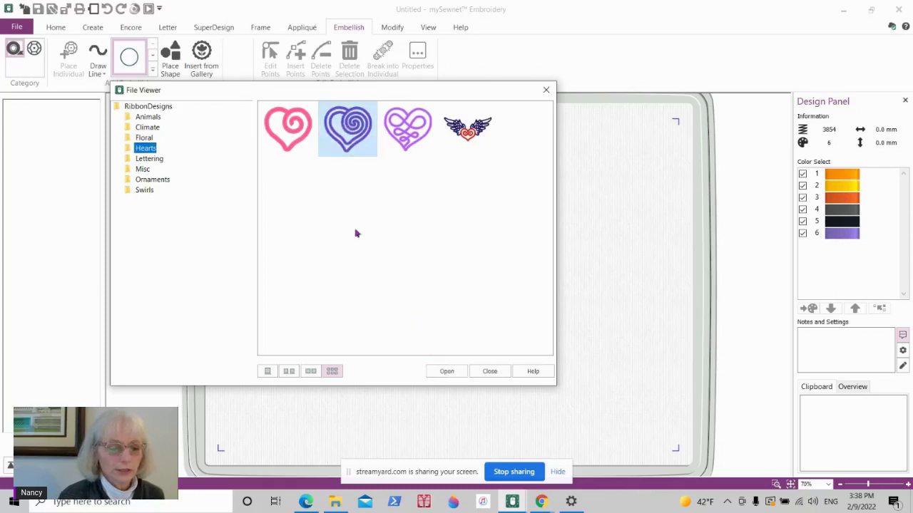
pyautogui.click(446, 371)
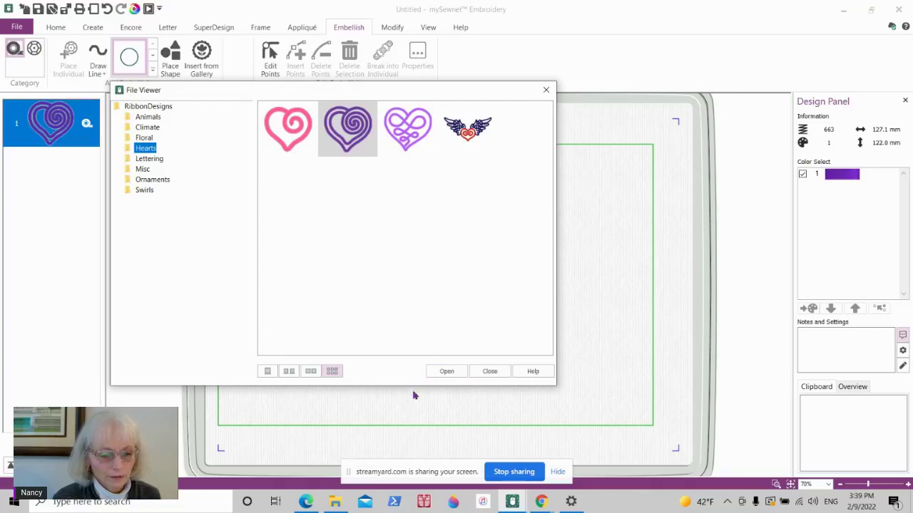
pyautogui.click(445, 372)
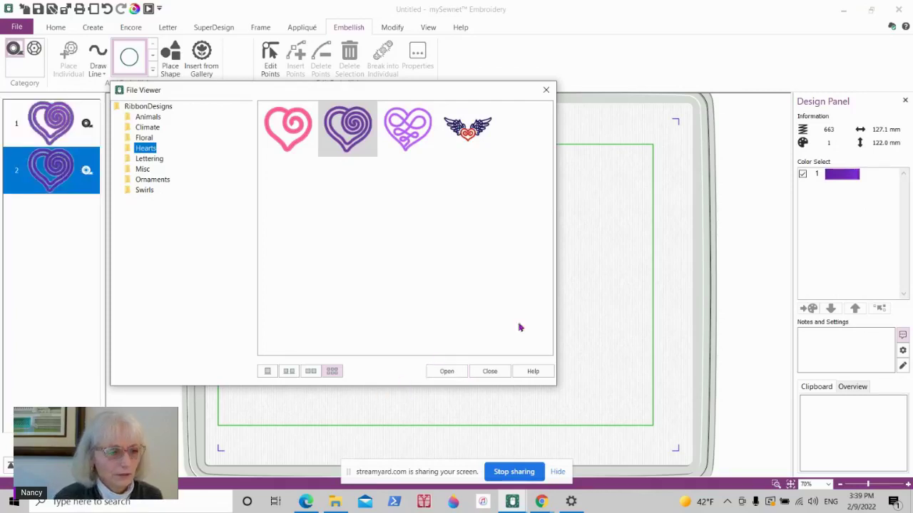
pyautogui.click(490, 372)
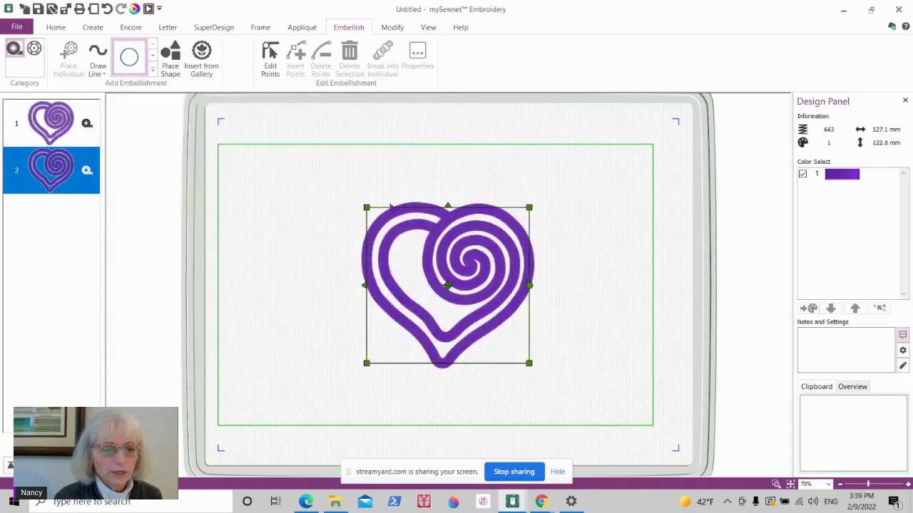
pyautogui.rightClick(61, 163)
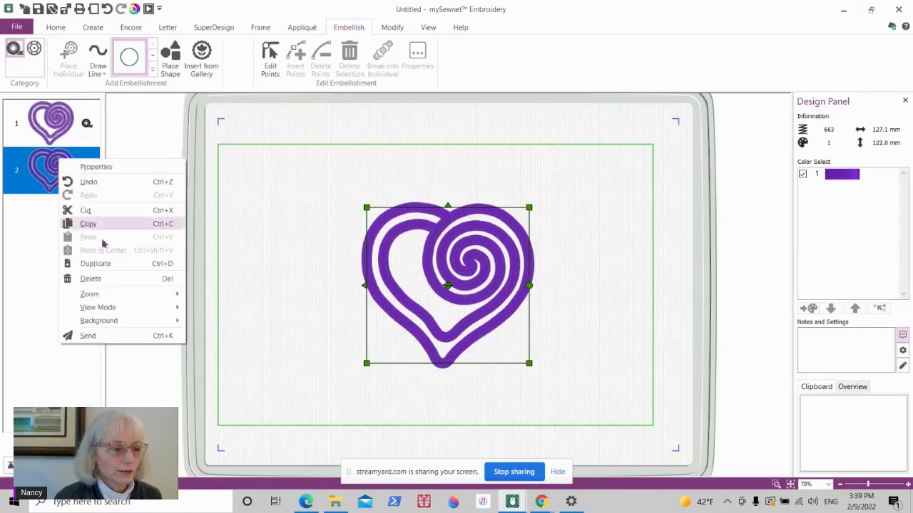
pyautogui.click(107, 278)
# Enlarge the ribbon heart freehand to about 222 x 193 mm, keeping it near the middle of the hoop
pyautogui.click(463, 263)
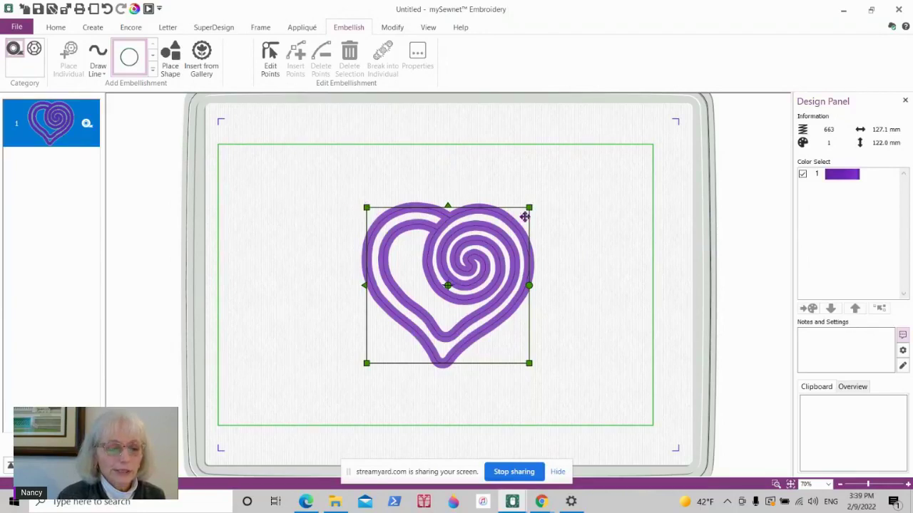
pyautogui.moveTo(528, 207); pyautogui.dragTo(594, 163)
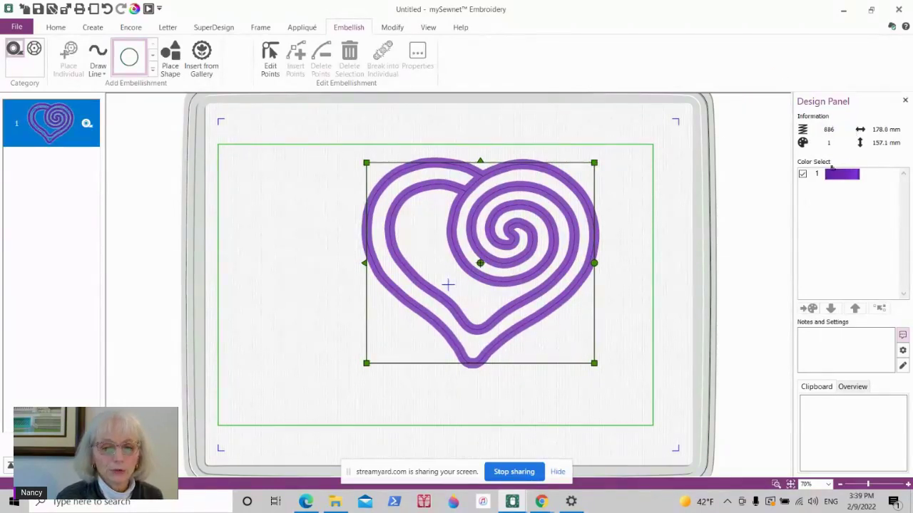
pyautogui.moveTo(367, 362); pyautogui.dragTo(309, 410)
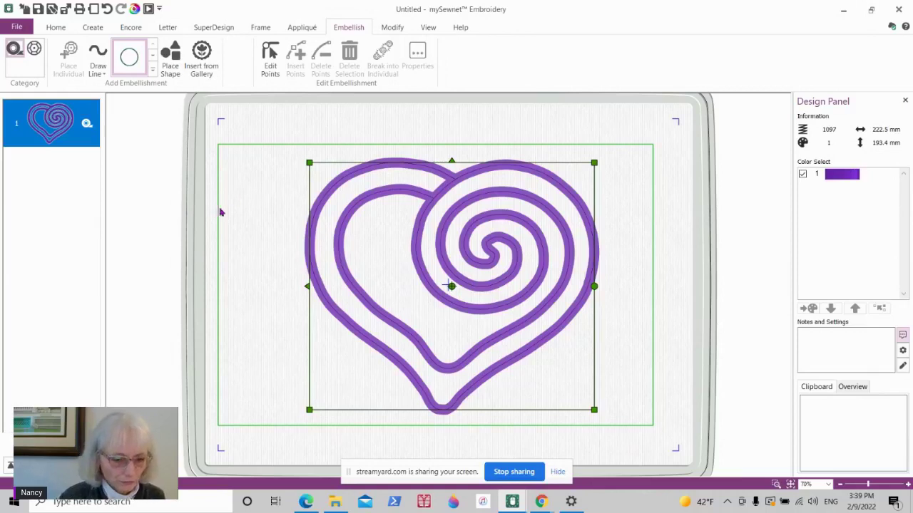
# Shrink the ribbon heart freehand to about 107 x 92 mm and move it into the upper-left corner of the green boundary
pyautogui.moveTo(309, 163); pyautogui.dragTo(442, 274)
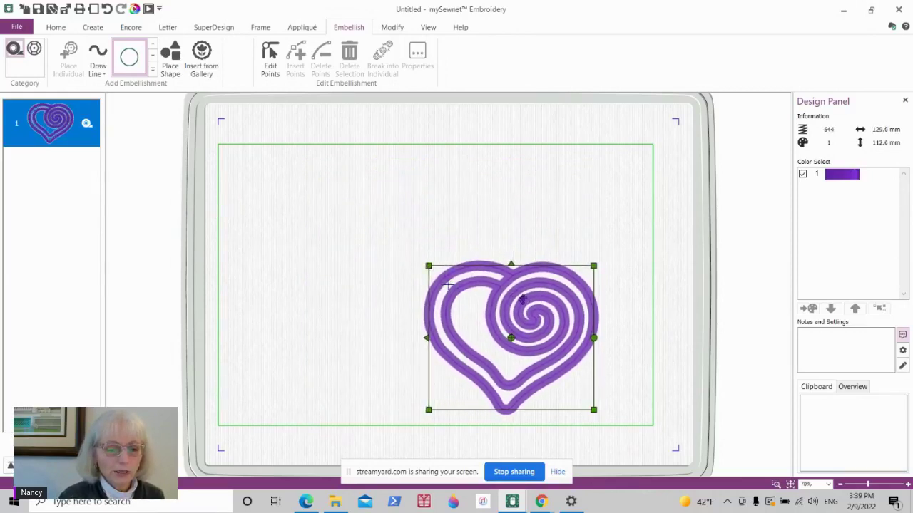
pyautogui.moveTo(522, 298); pyautogui.dragTo(320, 190)
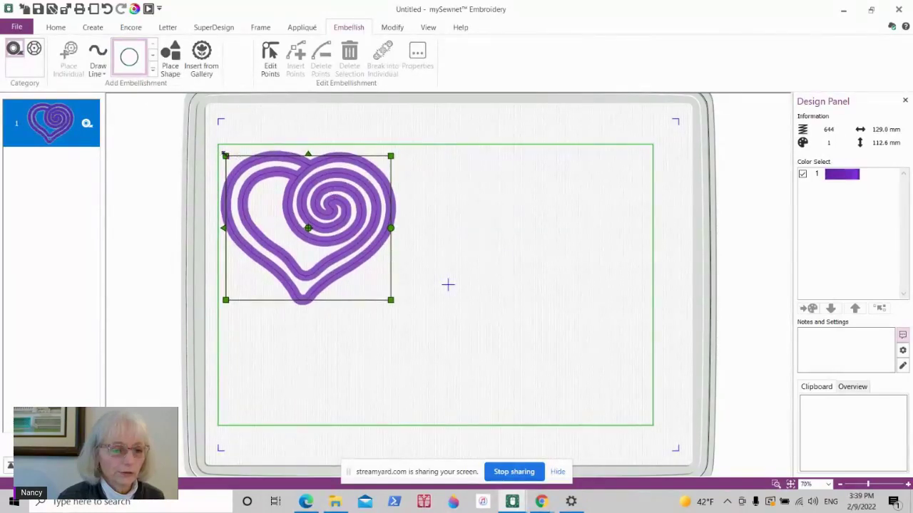
pyautogui.moveTo(225, 155); pyautogui.dragTo(255, 173)
pyautogui.moveTo(336, 211); pyautogui.dragTo(307, 184)
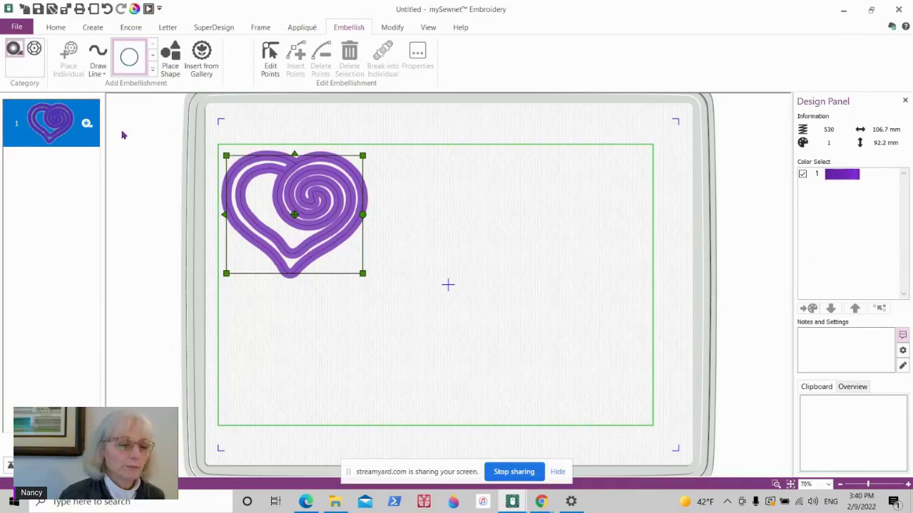
# Place a star shape with four long and four short points as a pink ribbon embellishment, with ribbon size 5.0 mm
pyautogui.click(152, 69)
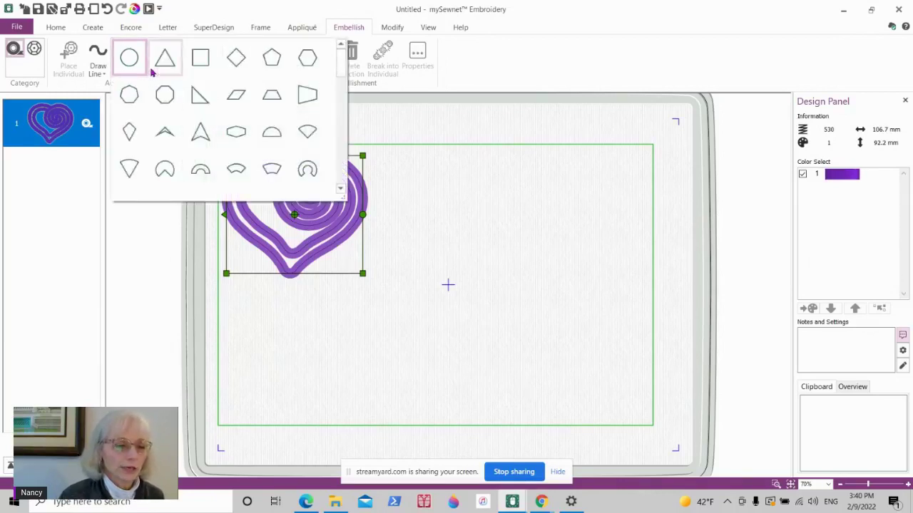
pyautogui.moveTo(343, 67); pyautogui.dragTo(349, 96)
pyautogui.moveTo(349, 102); pyautogui.dragTo(332, 84)
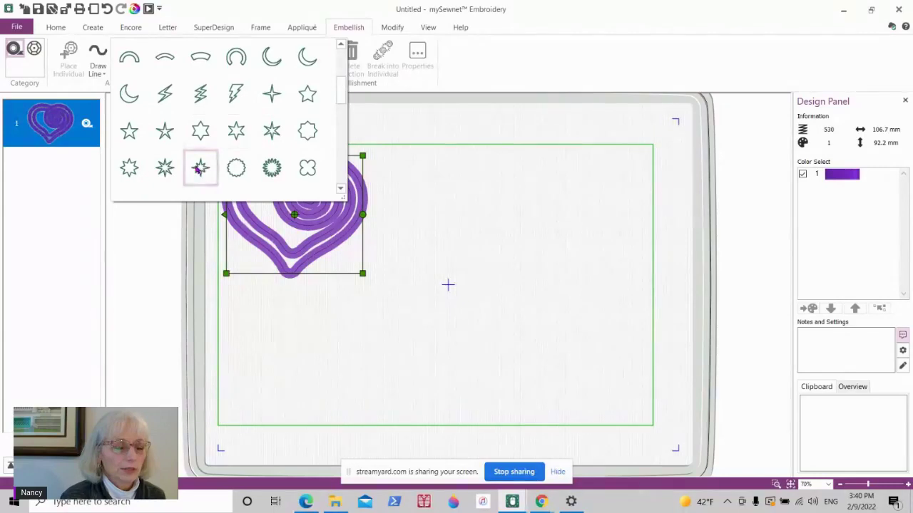
pyautogui.click(197, 169)
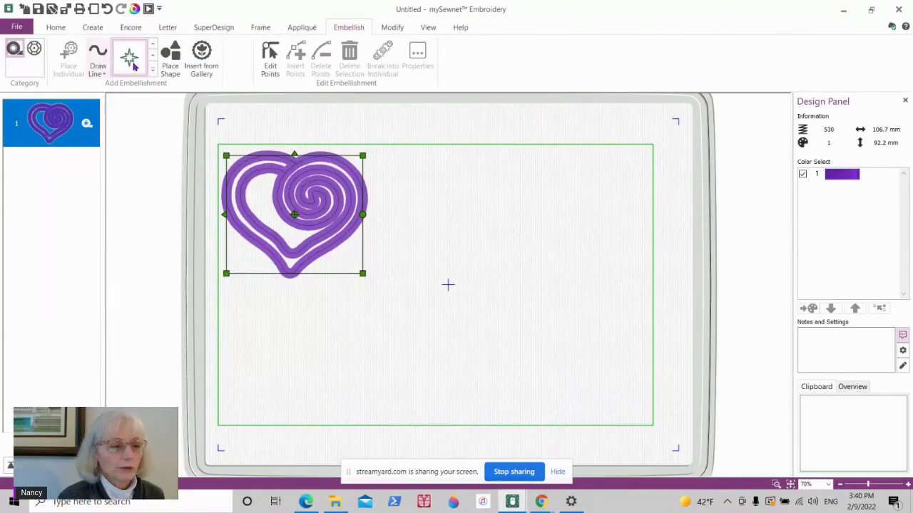
pyautogui.click(170, 58)
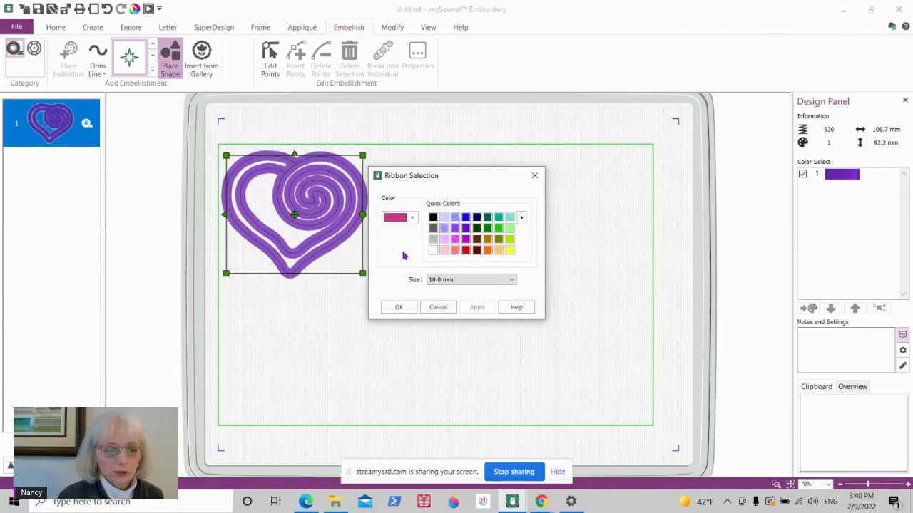
pyautogui.click(512, 282)
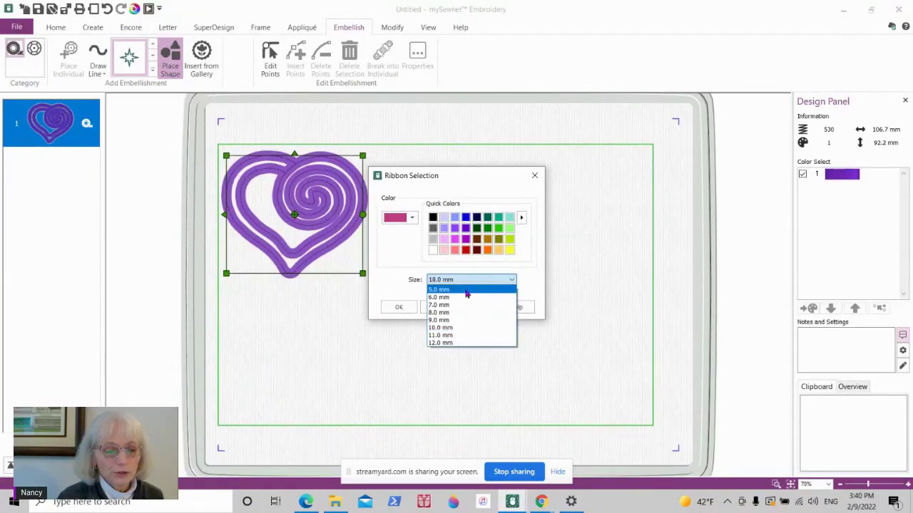
pyautogui.click(467, 290)
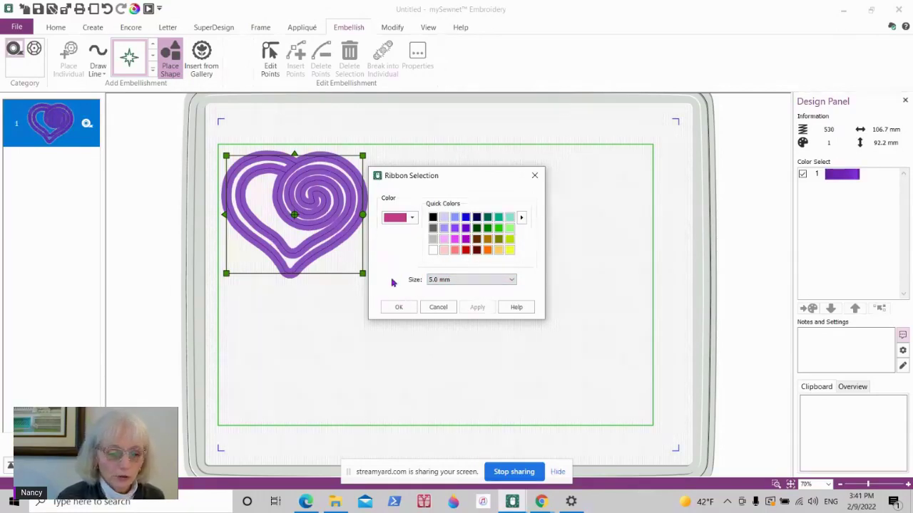
pyautogui.click(400, 308)
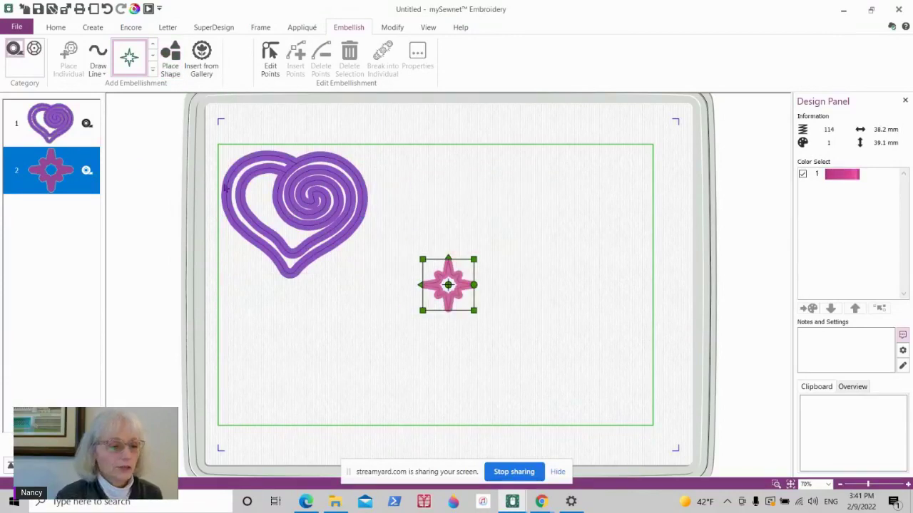
# Delete the purple spiral heart from the design
pyautogui.rightClick(64, 118)
pyautogui.click(98, 230)
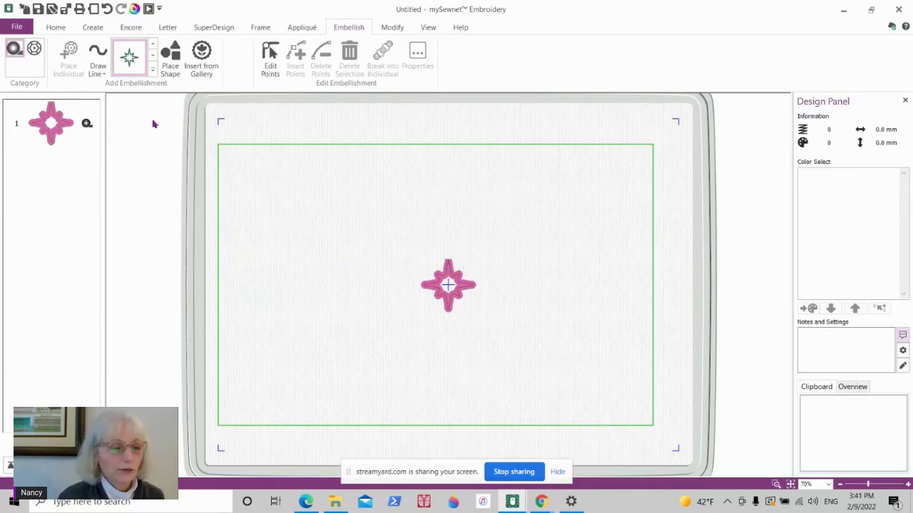
# Place an eight-pointed star shape as a purple ribbon embellishment, with ribbon size 5.0 mm
pyautogui.click(152, 68)
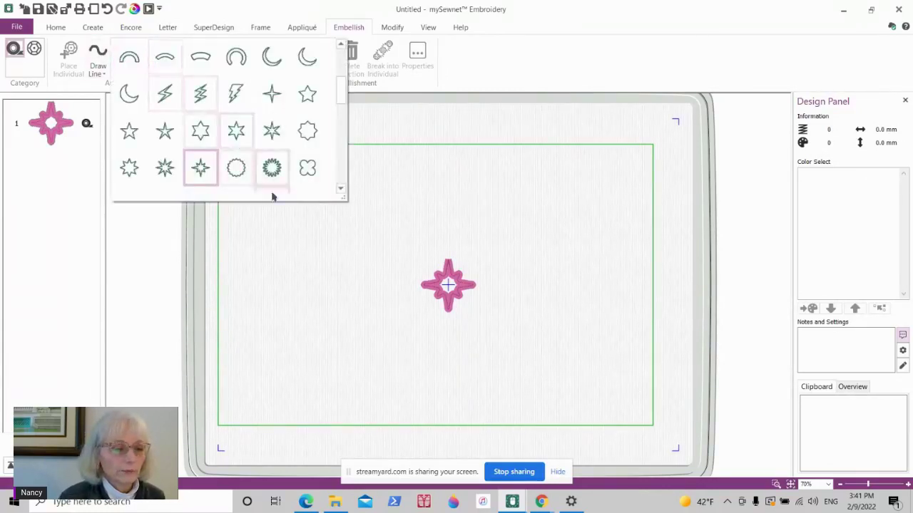
pyautogui.click(129, 168)
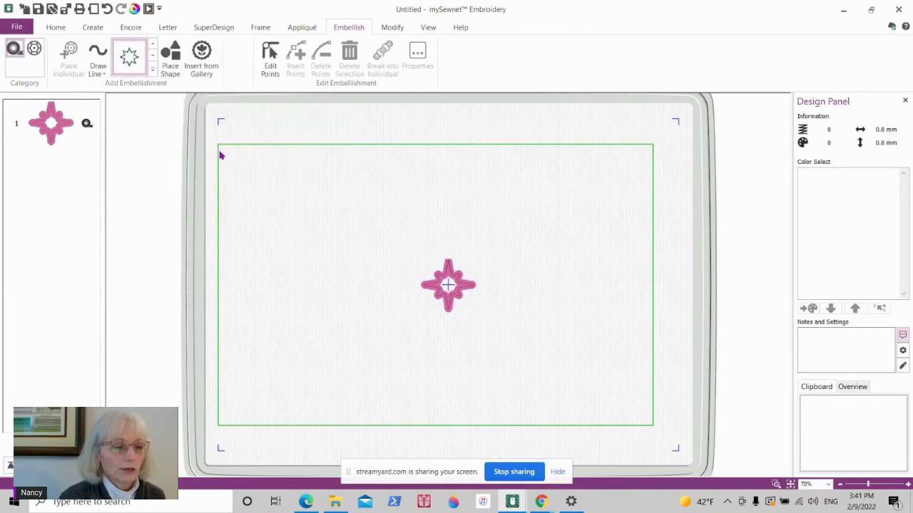
pyautogui.click(170, 60)
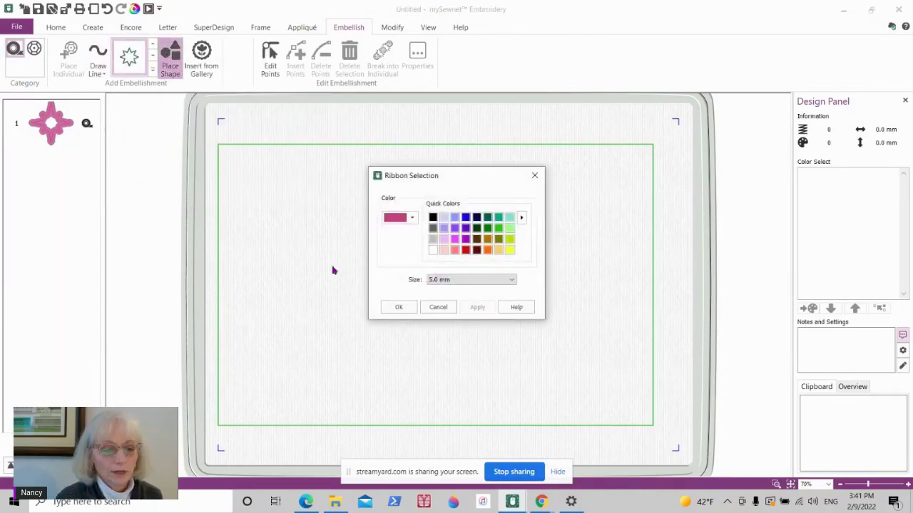
pyautogui.click(466, 227)
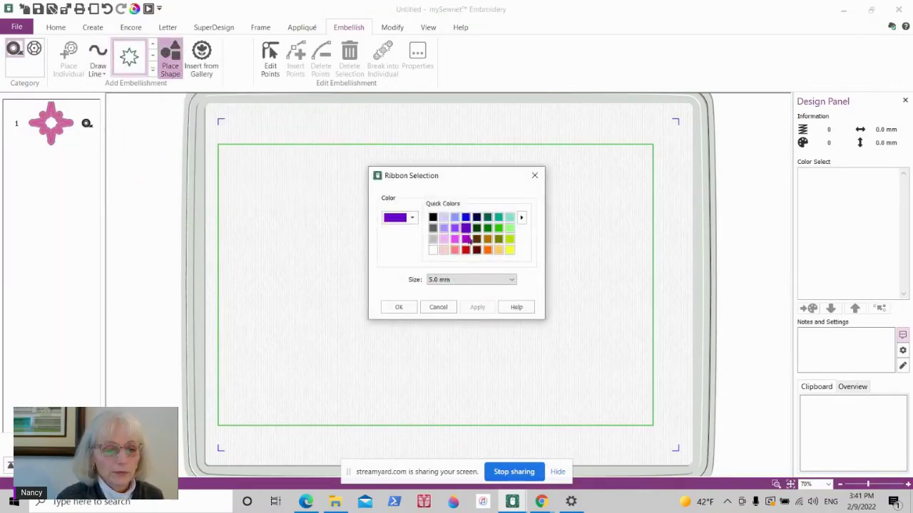
pyautogui.click(391, 307)
# Enlarge the purple ribbon star freehand to about 73 x 69 mm, keeping it centred around the pink star
pyautogui.moveTo(422, 260); pyautogui.dragTo(404, 242)
pyautogui.moveTo(474, 311); pyautogui.dragTo(491, 326)
pyautogui.moveTo(404, 243); pyautogui.dragTo(404, 241)
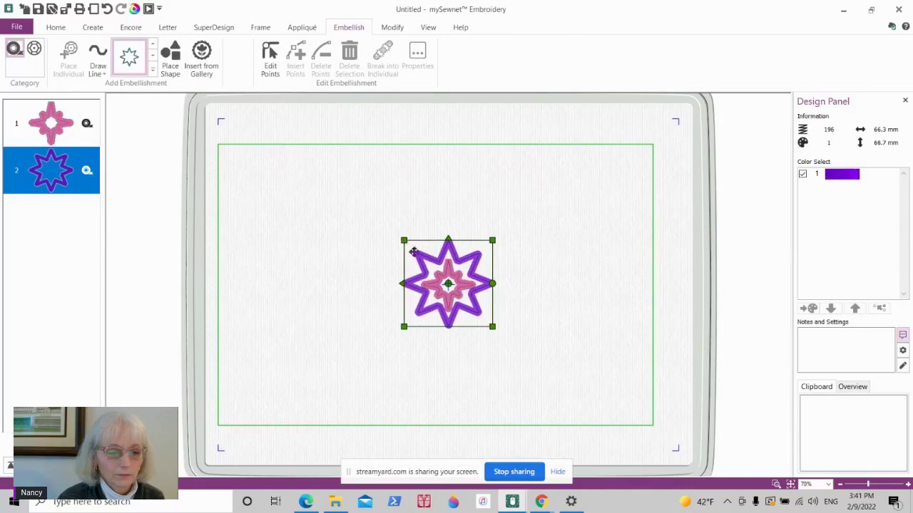
pyautogui.moveTo(492, 326); pyautogui.dragTo(496, 330)
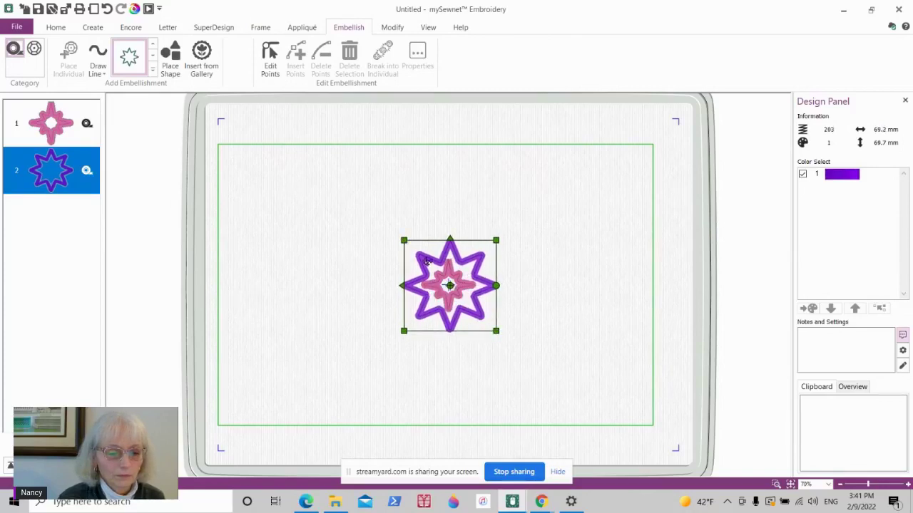
pyautogui.moveTo(403, 239); pyautogui.dragTo(399, 242)
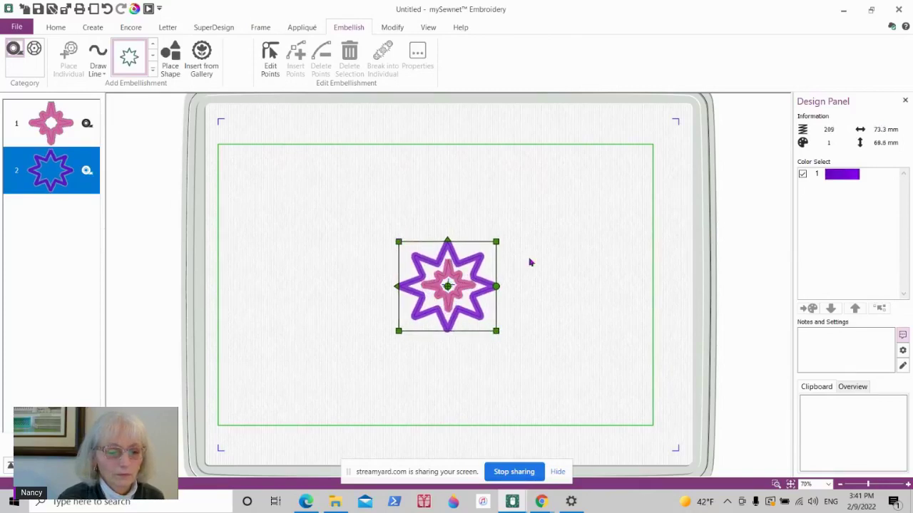
pyautogui.click(298, 256)
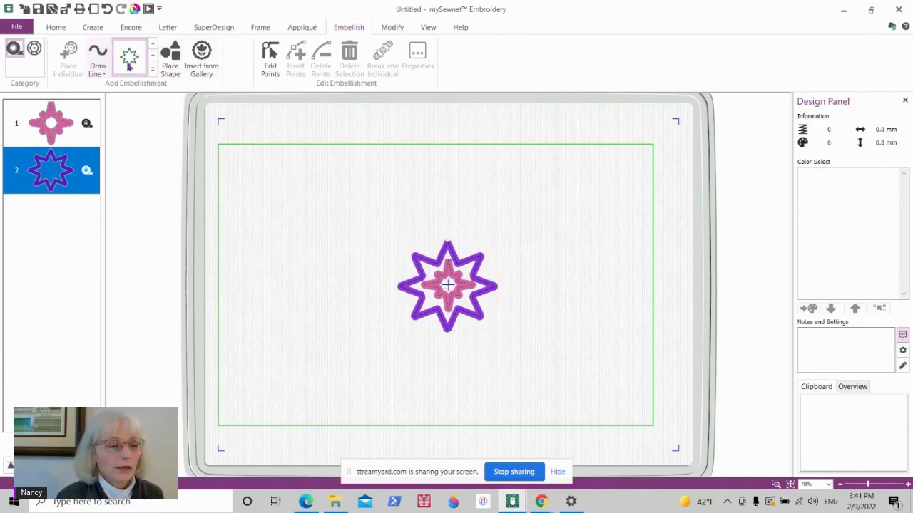
# Place a circle shape as a teal ribbon embellishment, with ribbon size 5.0 mm
pyautogui.click(153, 69)
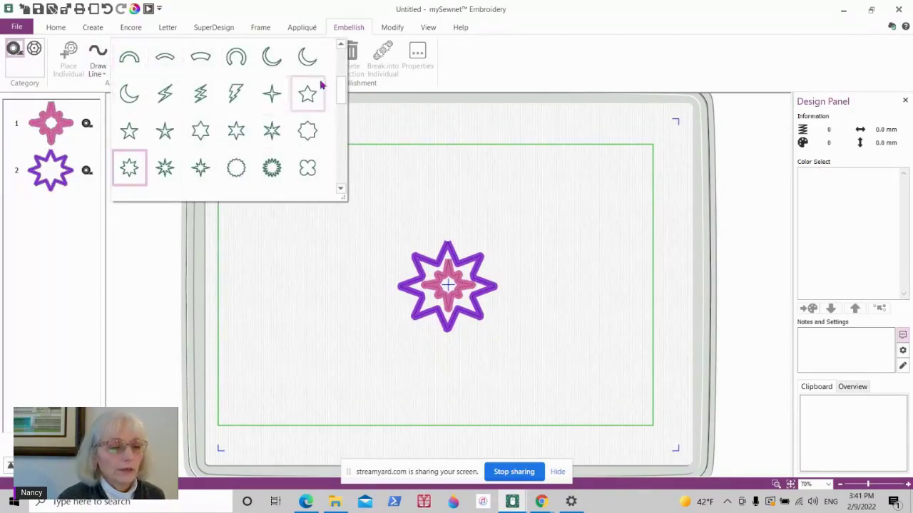
pyautogui.moveTo(340, 96); pyautogui.dragTo(338, 66)
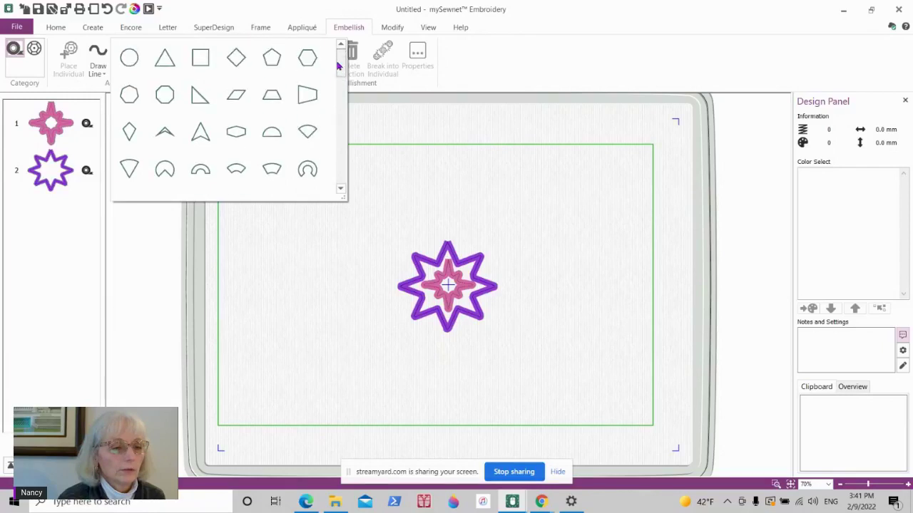
pyautogui.click(130, 58)
pyautogui.click(165, 66)
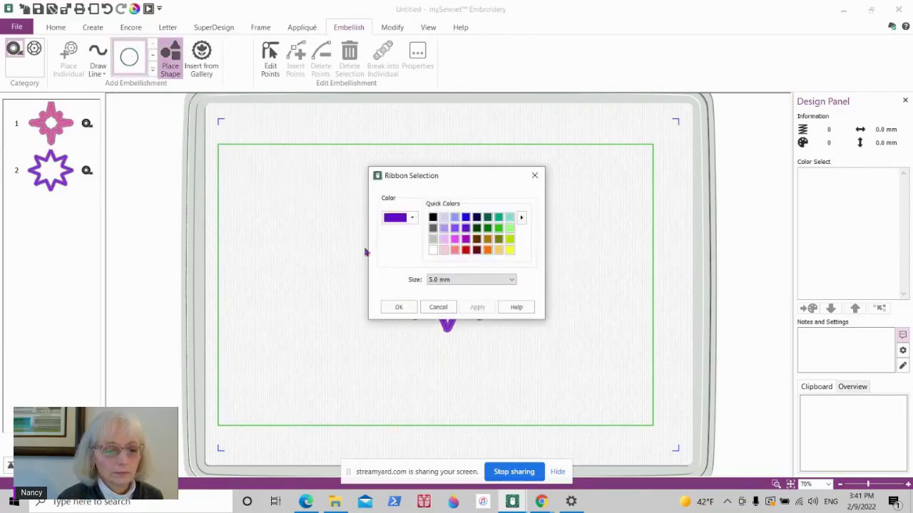
pyautogui.click(499, 217)
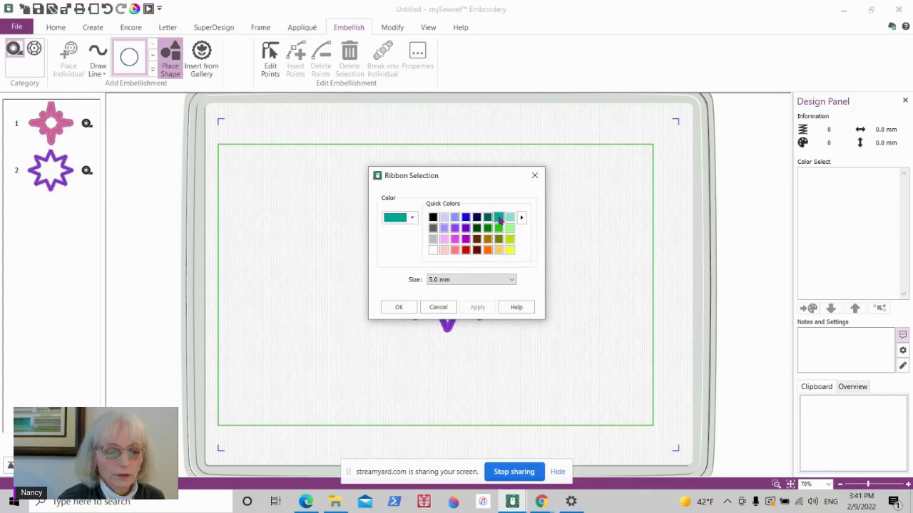
pyautogui.click(408, 308)
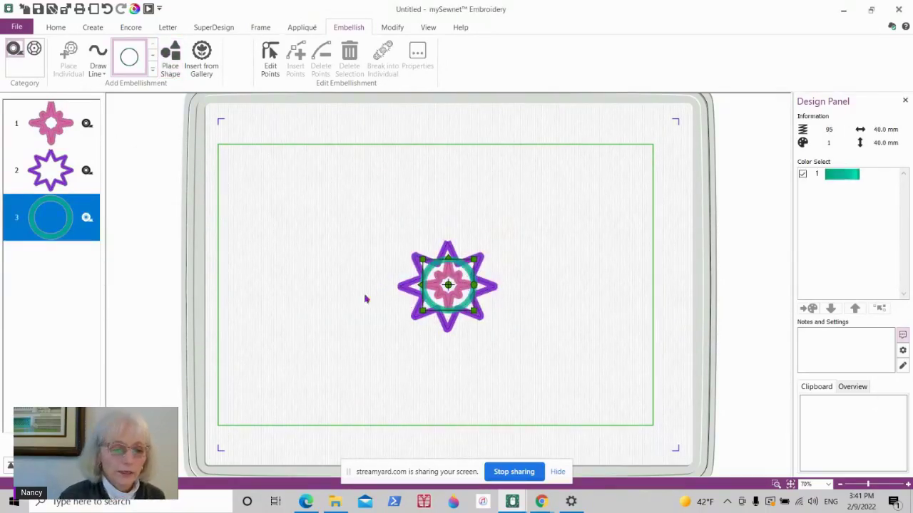
# Enlarge the purple ribbon star freehand to about 115 x 107 mm, keeping it centred around the teal circle
pyautogui.click(40, 169)
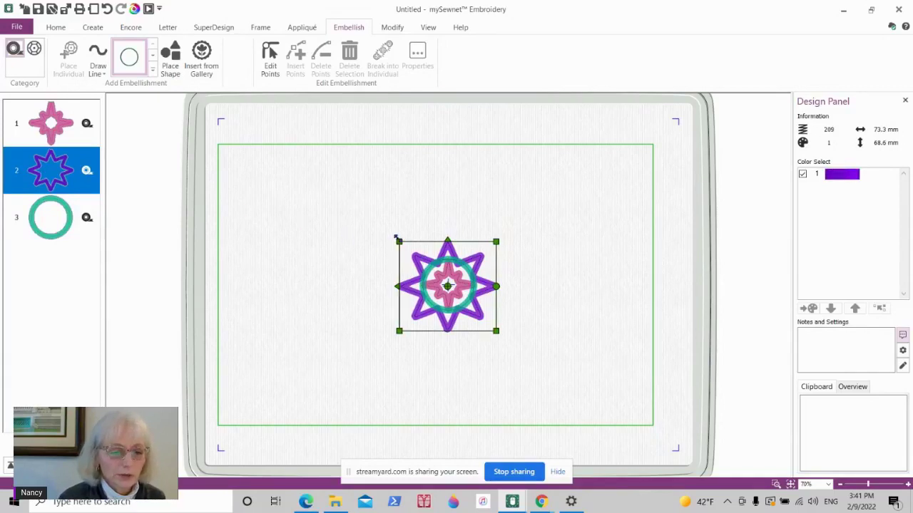
pyautogui.moveTo(397, 241); pyautogui.dragTo(371, 213)
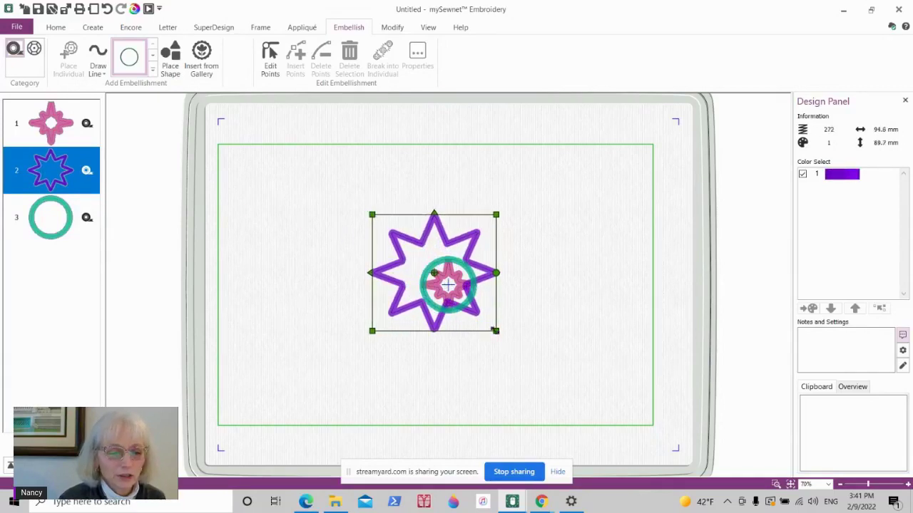
pyautogui.moveTo(494, 331); pyautogui.dragTo(522, 352)
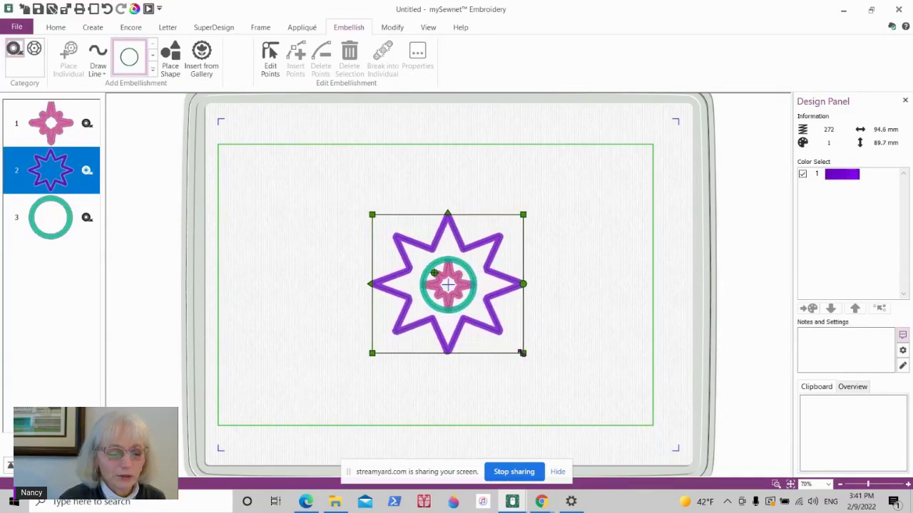
# Enlarge the teal ribbon circle freehand to about 50 mm wide so it fits between the pink and purple stars
pyautogui.click(47, 214)
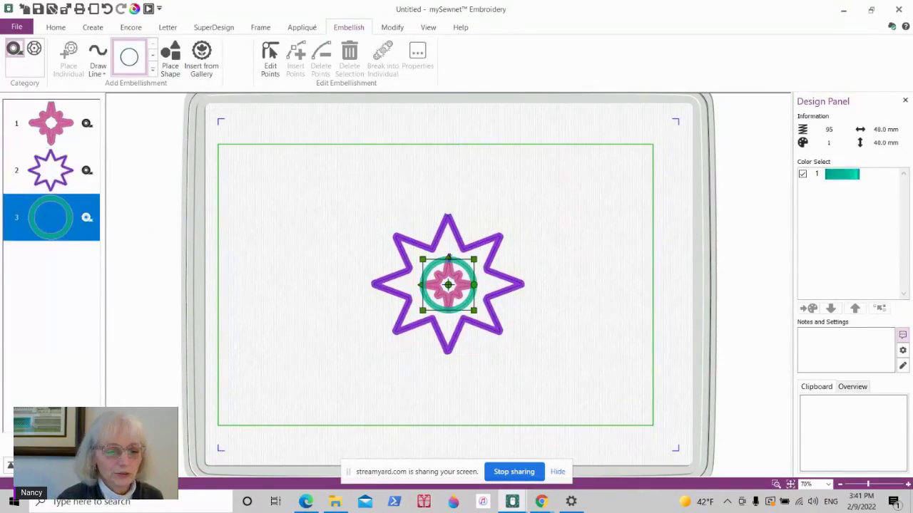
pyautogui.moveTo(423, 259); pyautogui.dragTo(417, 254)
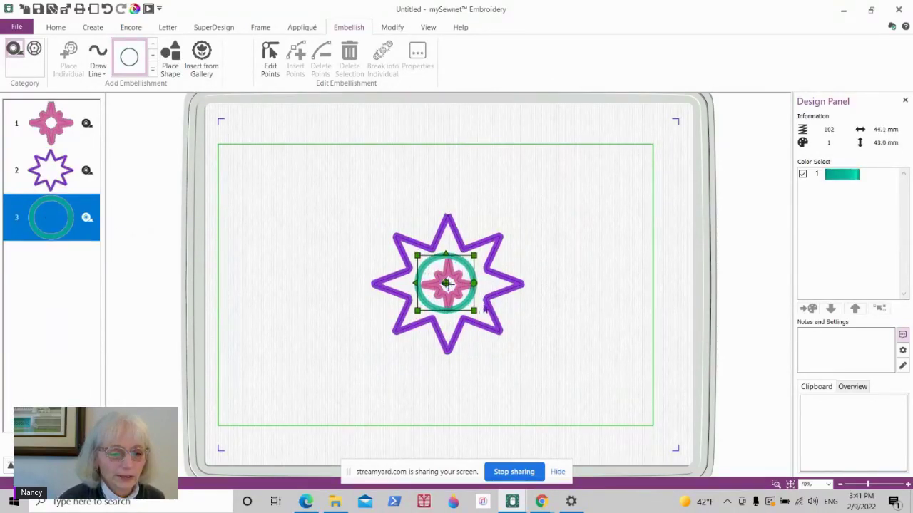
pyautogui.moveTo(473, 255); pyautogui.dragTo(482, 252)
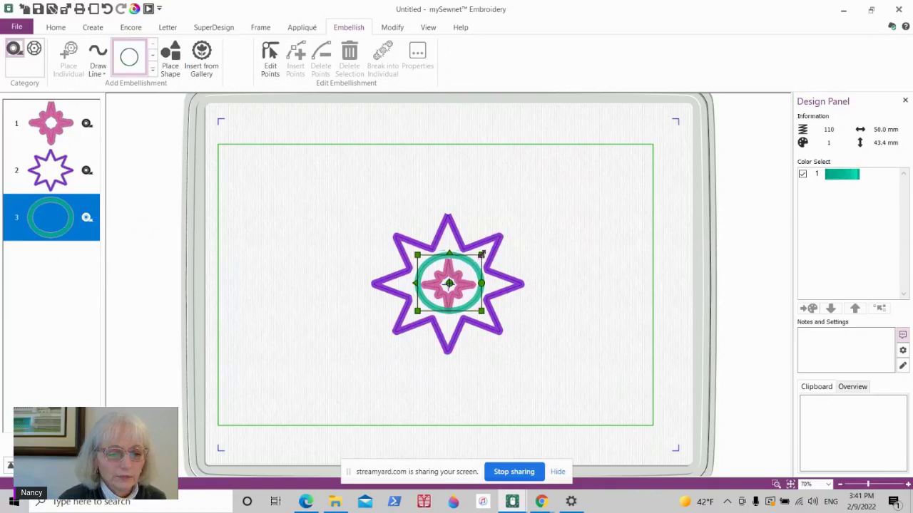
pyautogui.moveTo(414, 312); pyautogui.dragTo(416, 316)
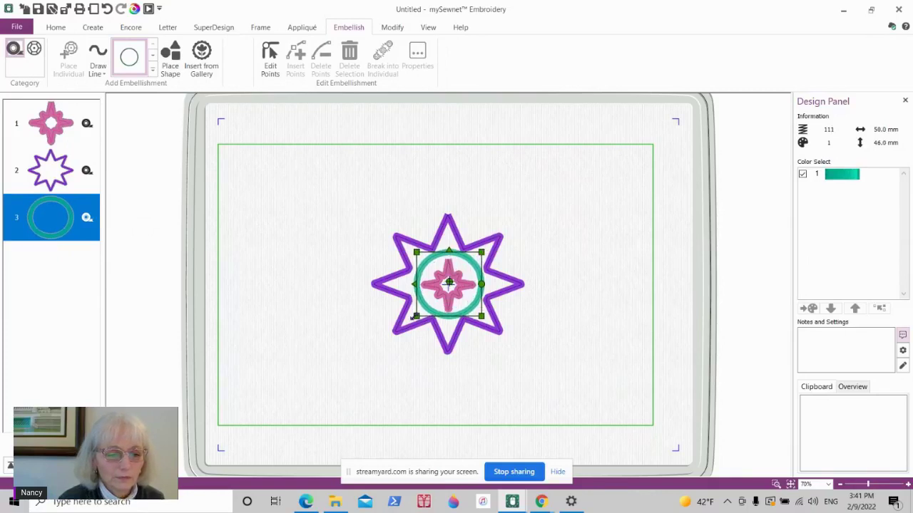
pyautogui.click(417, 261)
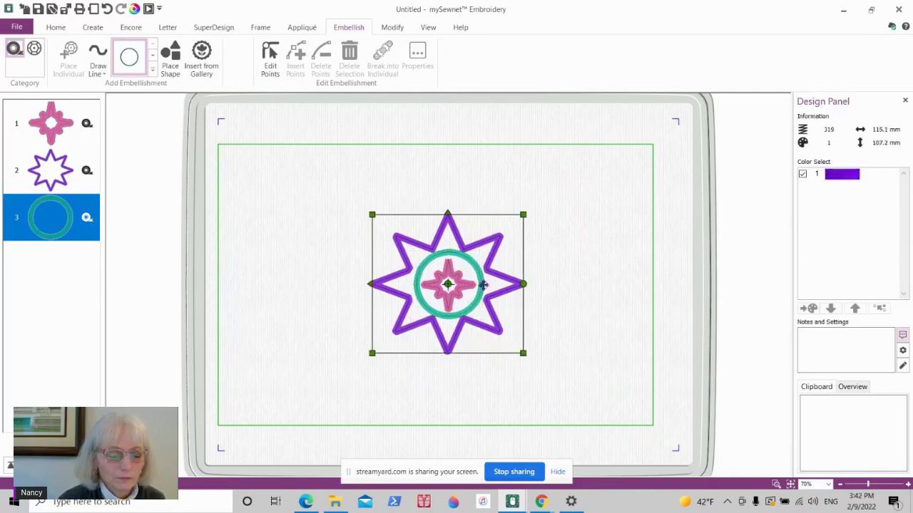
pyautogui.click(584, 272)
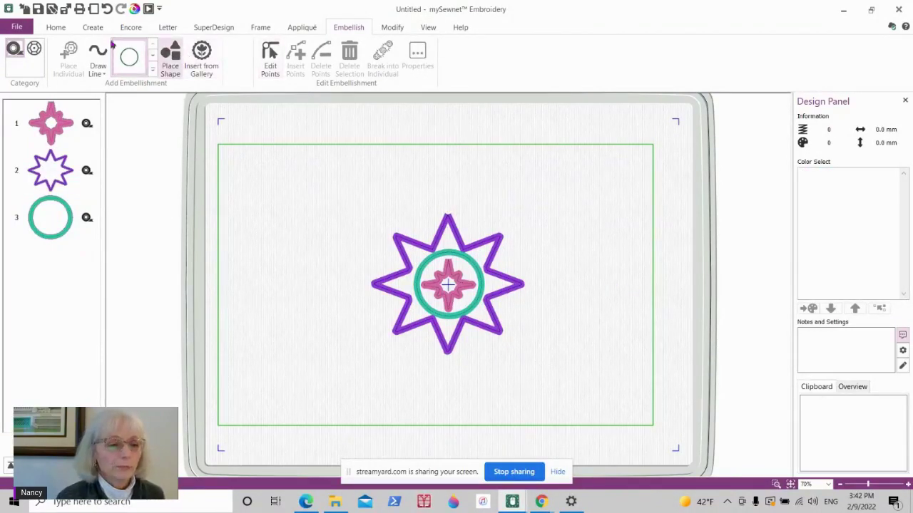
# Select the pink star, purple star and teal circle together and delete them from the design
pyautogui.click(42, 116)
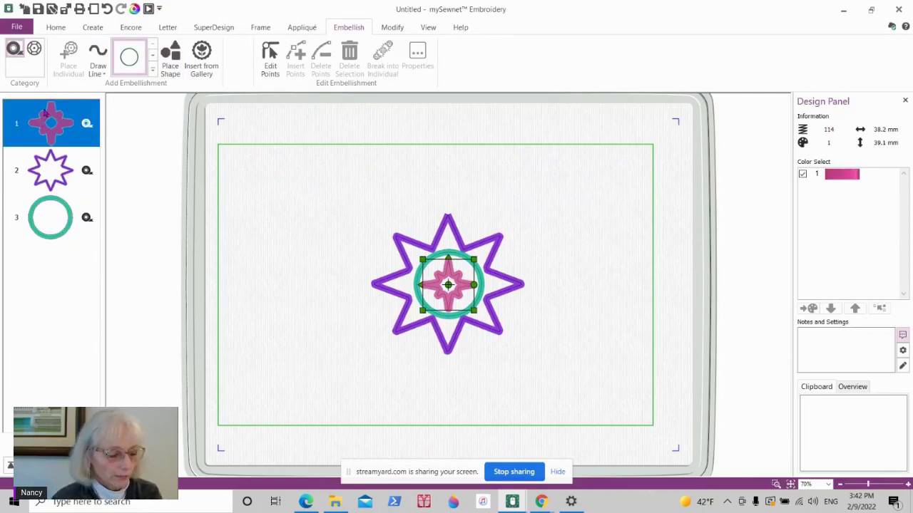
pyautogui.keyDown('shift'); pyautogui.click(50, 223); pyautogui.keyUp('shift')
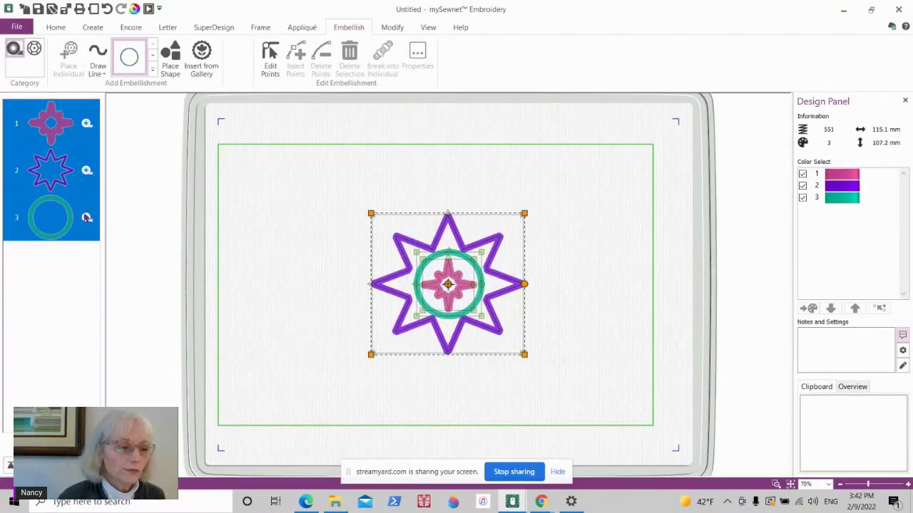
pyautogui.rightClick(68, 135)
pyautogui.click(120, 283)
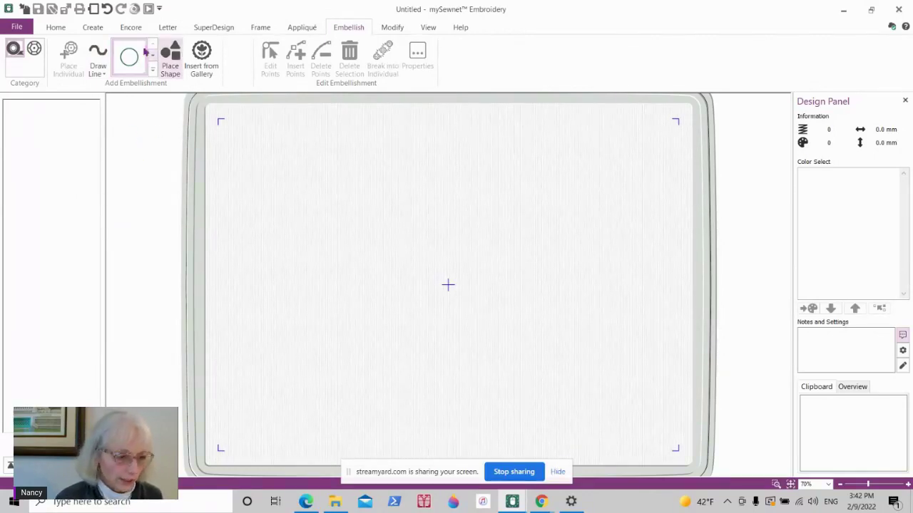
# Draw a freehand leaf-like outline of about 241 x 196 mm in the hoop as a teal ribbon, size 5.0 mm
pyautogui.click(152, 70)
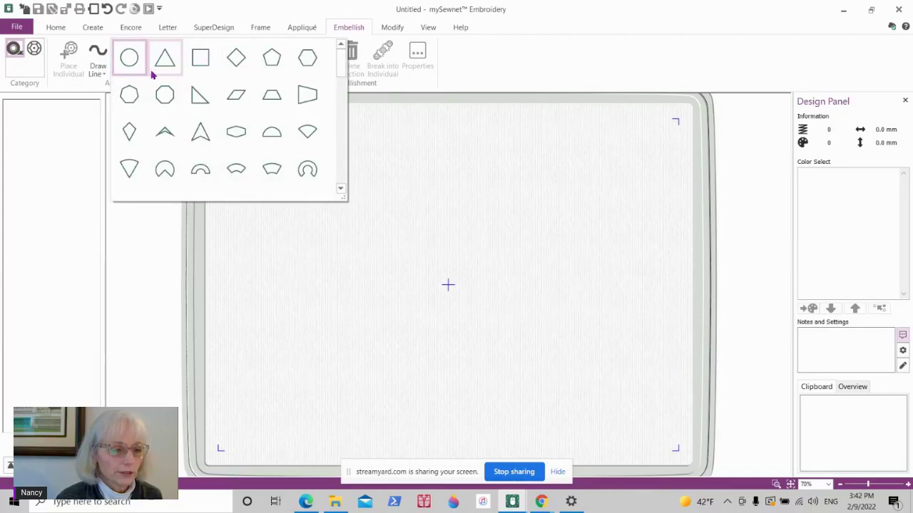
pyautogui.click(128, 214)
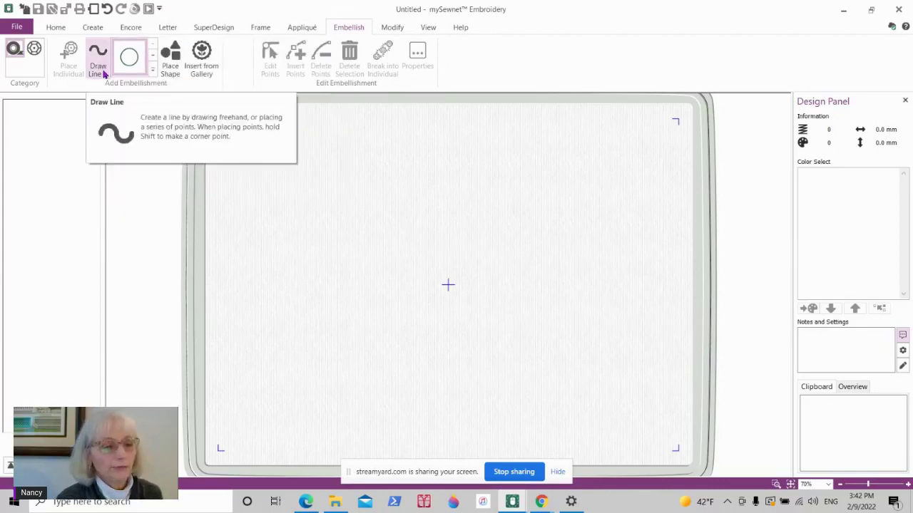
pyautogui.click(104, 77)
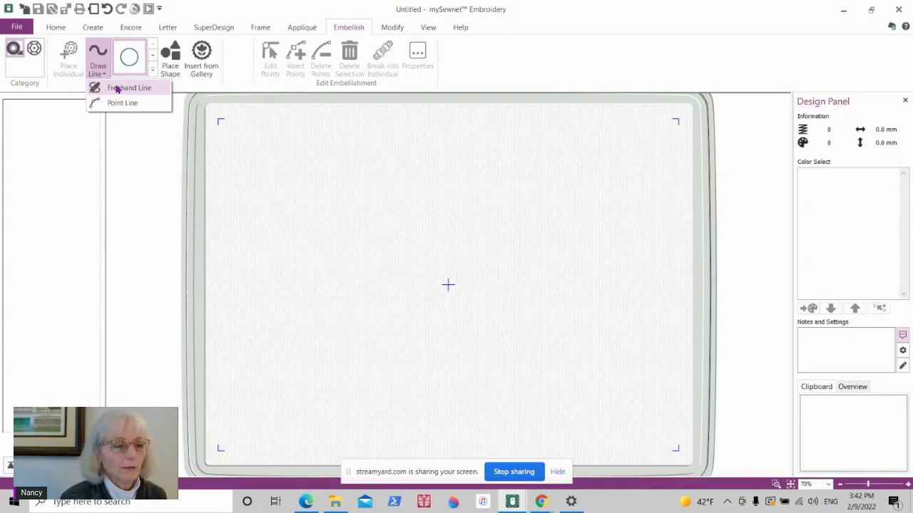
pyautogui.click(117, 89)
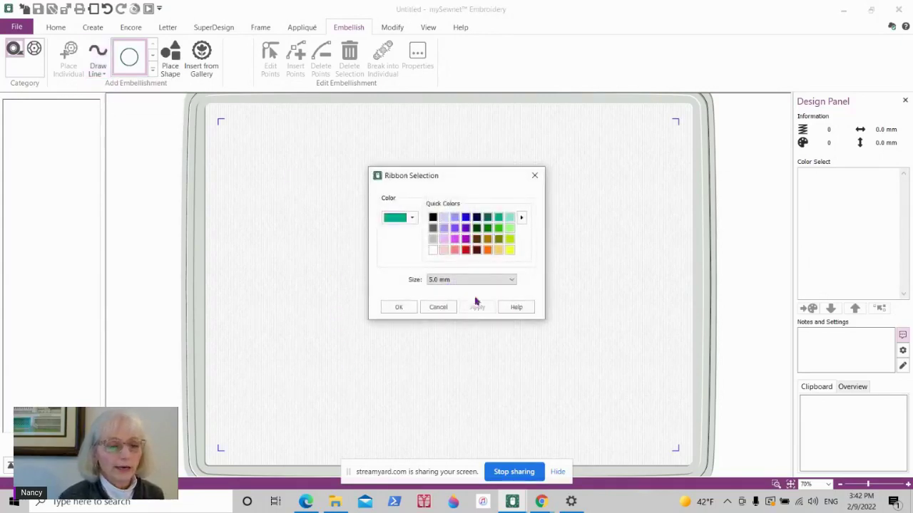
pyautogui.click(399, 307)
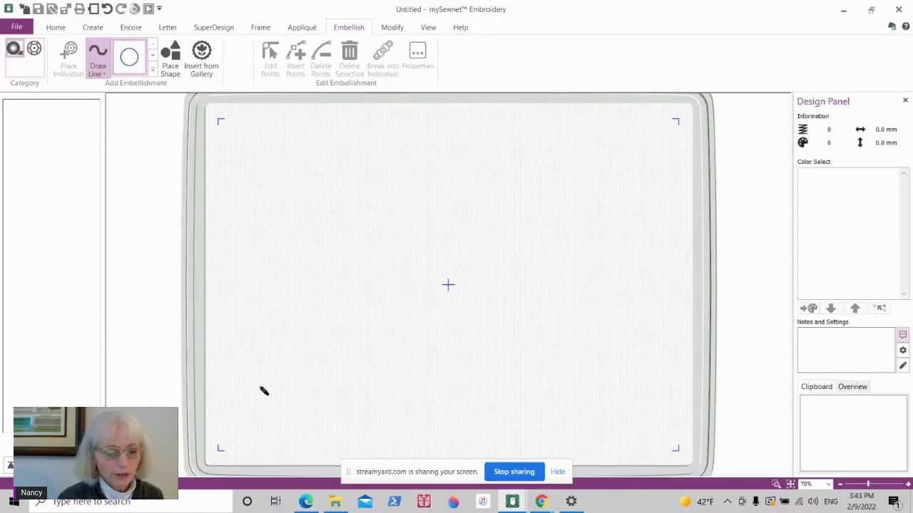
pyautogui.moveTo(259, 388)
pyautogui.mouseDown()
pyautogui.moveTo(309, 353)
pyautogui.moveTo(321, 252)
pyautogui.moveTo(339, 286)
pyautogui.moveTo(350, 272)
pyautogui.moveTo(346, 197)
pyautogui.moveTo(358, 182)
pyautogui.moveTo(361, 218)
pyautogui.moveTo(401, 175)
pyautogui.moveTo(409, 205)
pyautogui.moveTo(462, 154)
pyautogui.moveTo(465, 182)
pyautogui.moveTo(527, 138)
pyautogui.moveTo(552, 156)
pyautogui.moveTo(561, 233)
pyautogui.moveTo(522, 263)
pyautogui.moveTo(492, 266)
pyautogui.moveTo(539, 281)
pyautogui.moveTo(470, 295)
pyautogui.moveTo(509, 306)
pyautogui.moveTo(500, 348)
pyautogui.moveTo(440, 329)
pyautogui.moveTo(429, 337)
pyautogui.moveTo(434, 369)
pyautogui.moveTo(417, 384)
pyautogui.moveTo(366, 359)
pyautogui.moveTo(258, 385)
pyautogui.mouseUp()
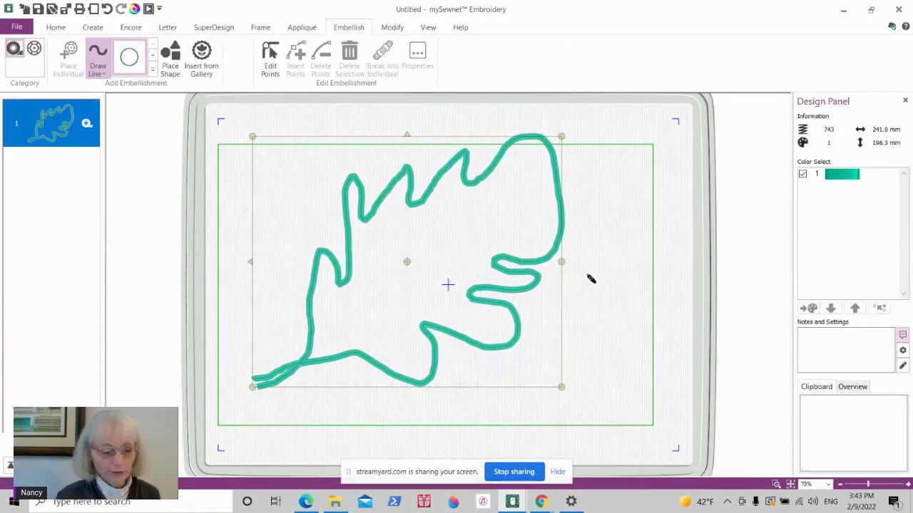
# Leave freehand line drawing, keeping the teal leaf outline selected
pyautogui.rightClick(62, 132)
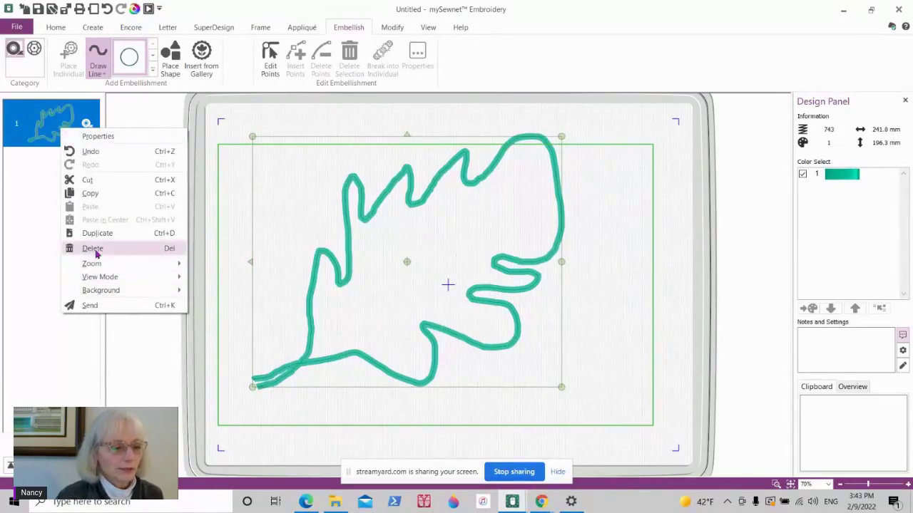
pyautogui.press('Escape')
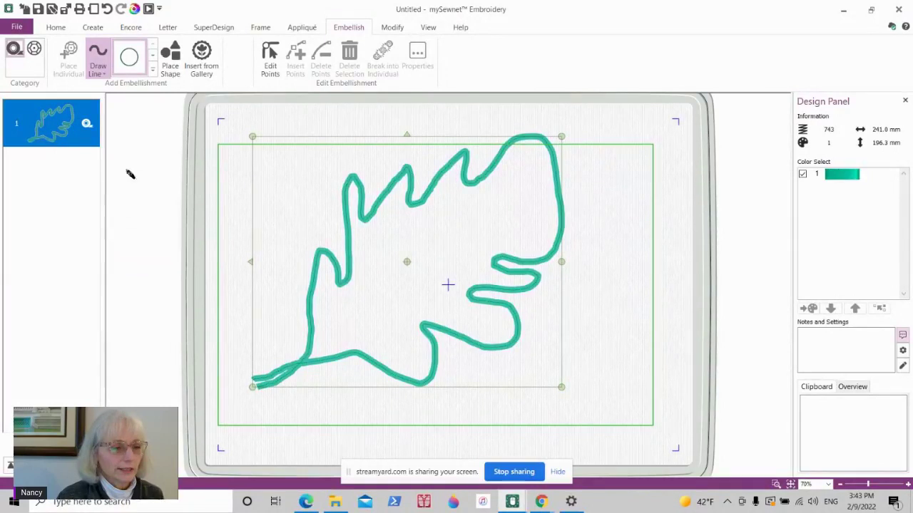
pyautogui.rightClick(64, 125)
pyautogui.click(106, 241)
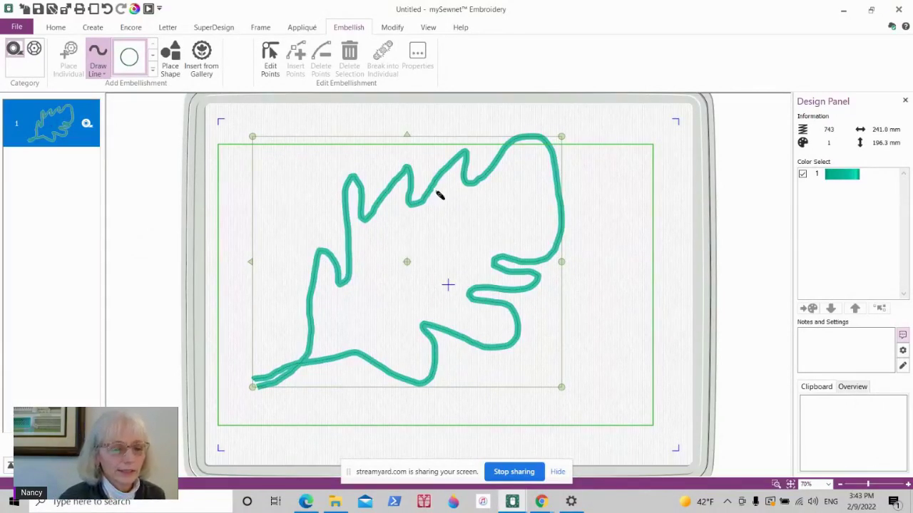
pyautogui.rightClick(606, 182)
pyautogui.click(642, 186)
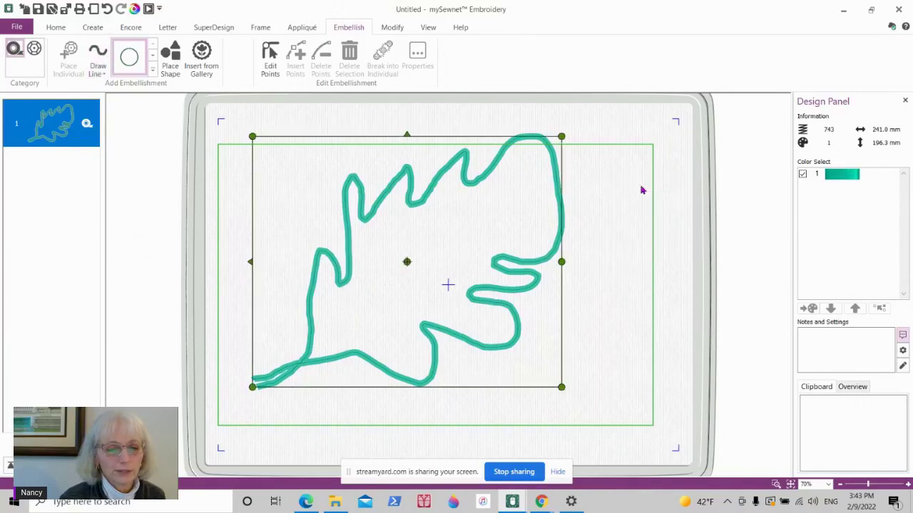
# Delete the teal freehand leaf outline from the design
pyautogui.rightClick(64, 127)
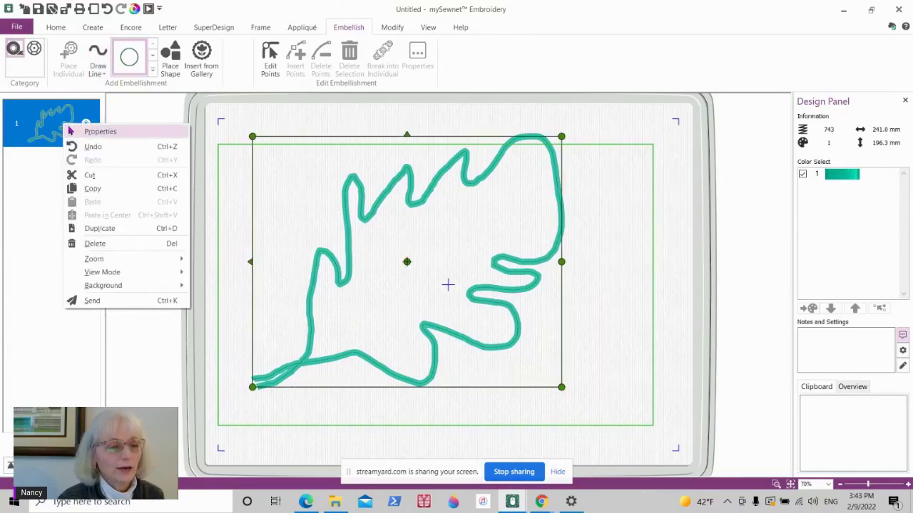
pyautogui.click(117, 243)
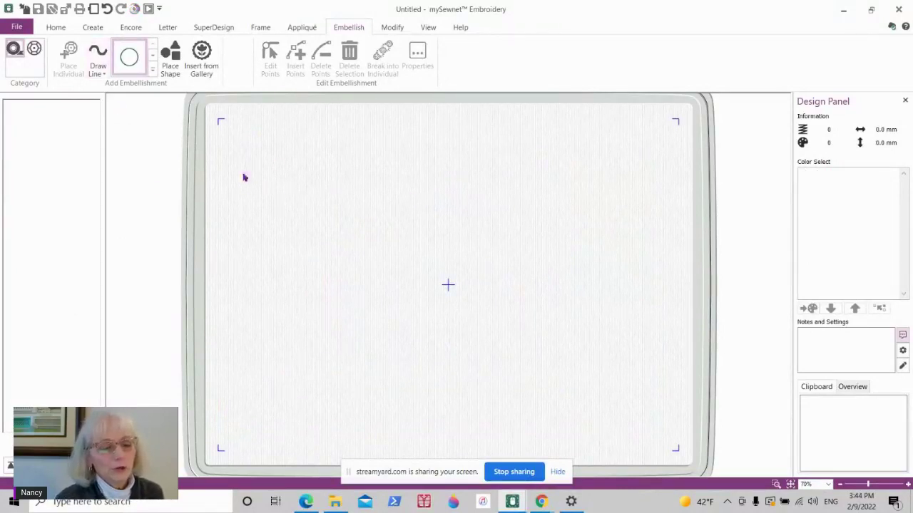
# Start a ribbon point line near the hoop's lower left and plot the leaf's stem and first upper lobe
pyautogui.click(102, 74)
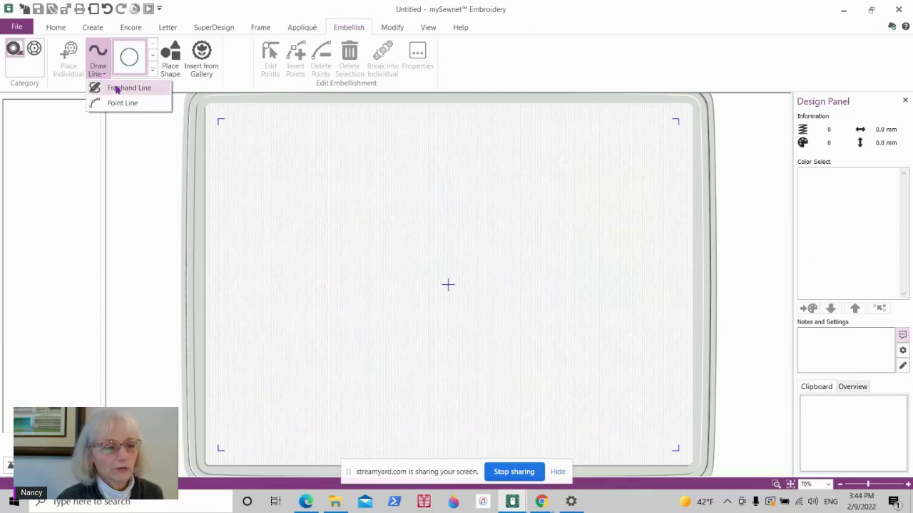
pyautogui.click(122, 104)
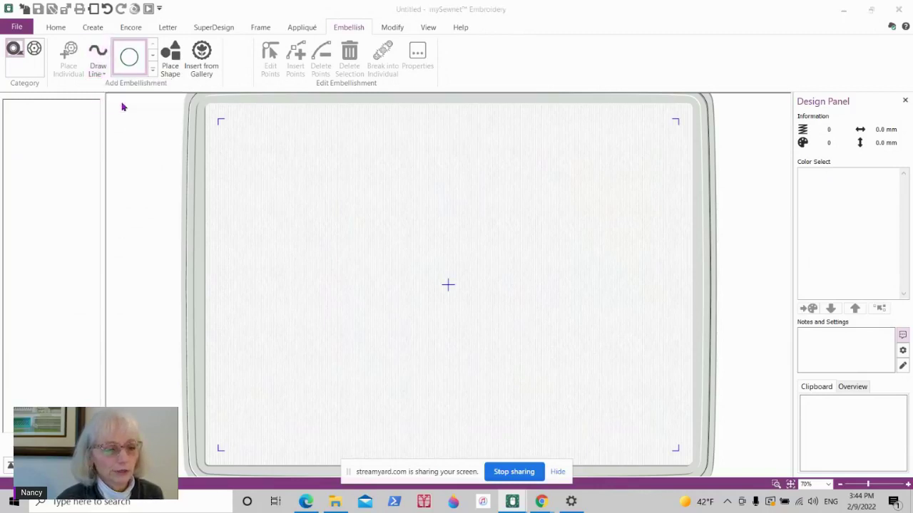
pyautogui.click(396, 308)
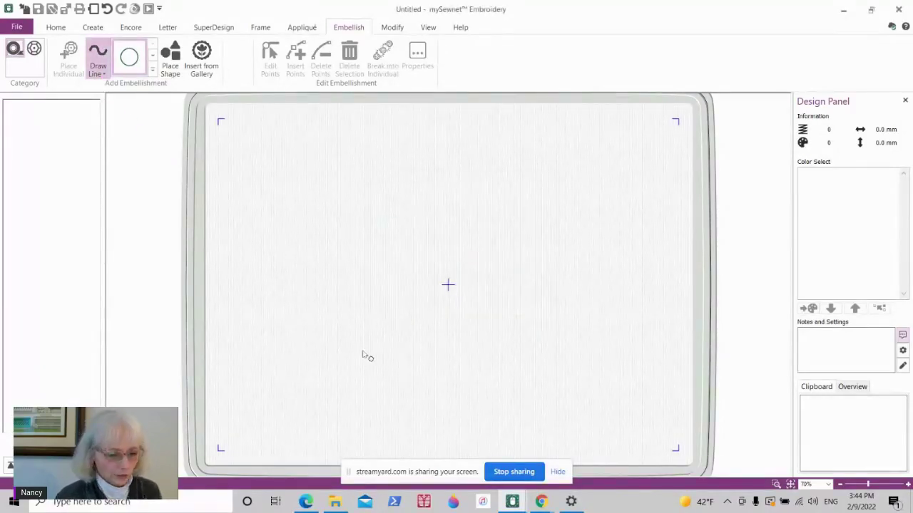
pyautogui.click(256, 385)
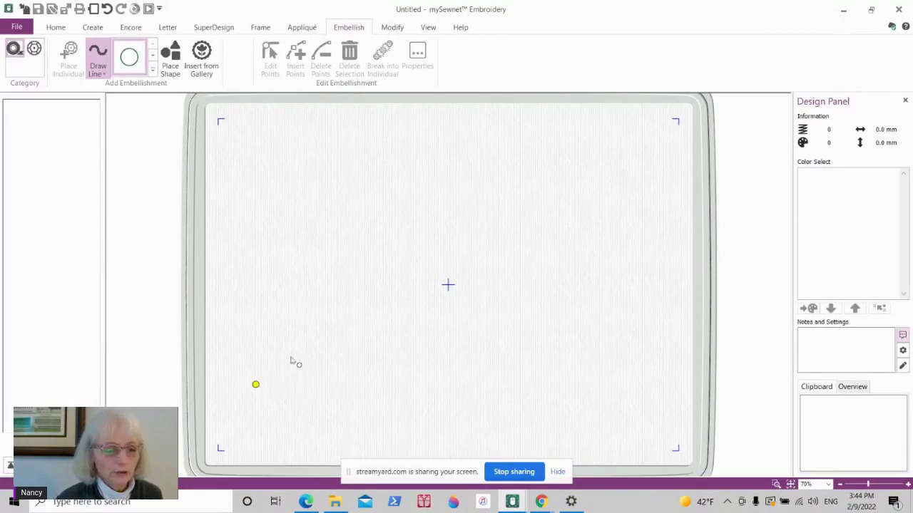
pyautogui.click(289, 357)
pyautogui.click(287, 332)
pyautogui.click(275, 301)
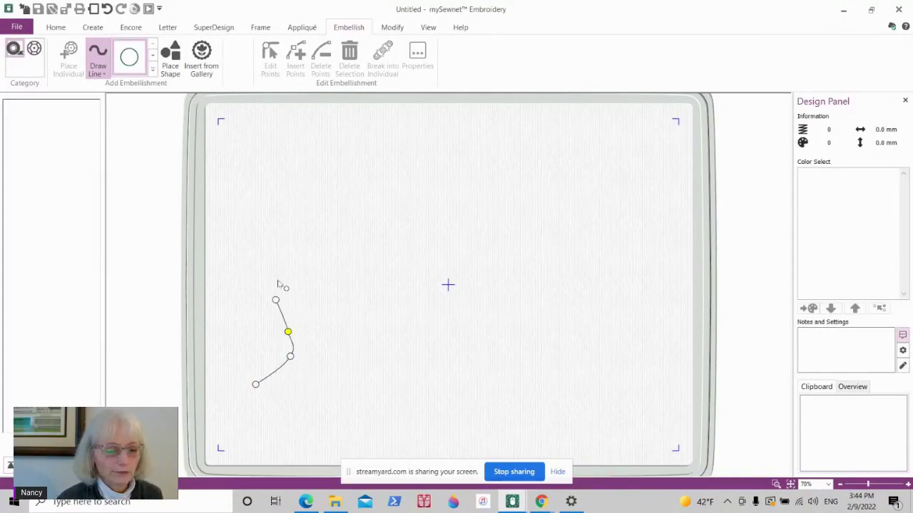
pyautogui.click(282, 273)
pyautogui.click(307, 272)
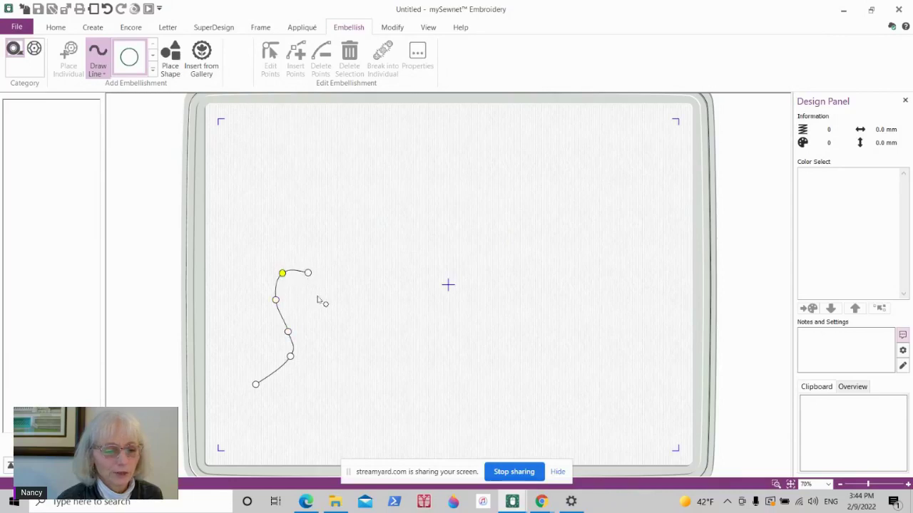
pyautogui.click(318, 295)
pyautogui.click(335, 294)
# Plot points for the second and third rounded lobes along the leaf's upper edge
pyautogui.click(330, 258)
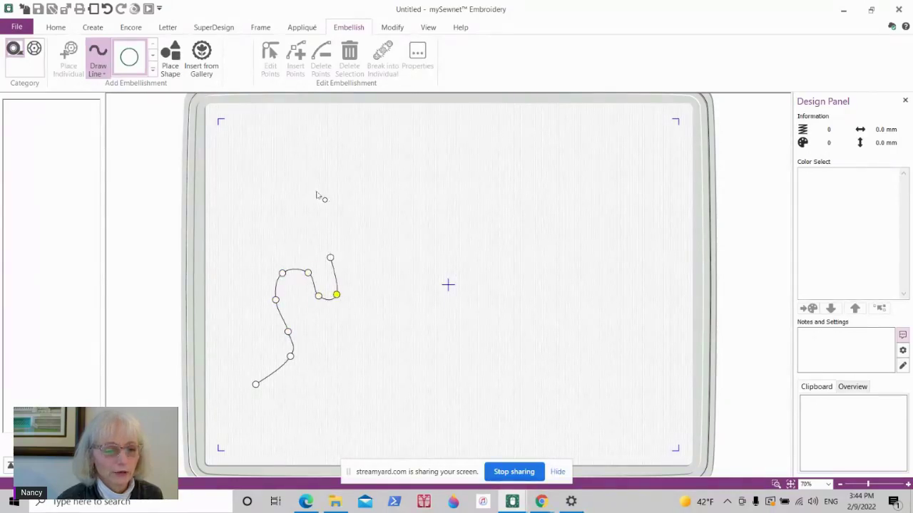
pyautogui.click(325, 223)
pyautogui.click(339, 202)
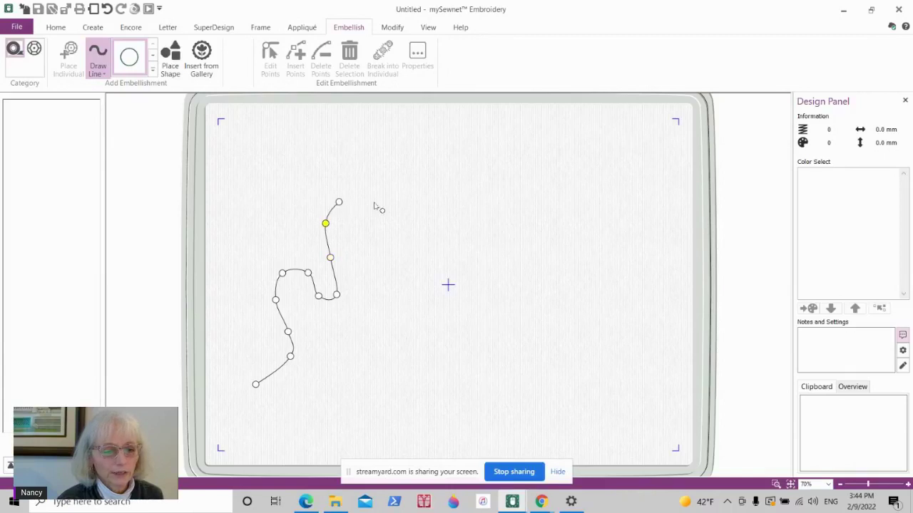
pyautogui.click(373, 203)
pyautogui.click(384, 243)
pyautogui.click(400, 264)
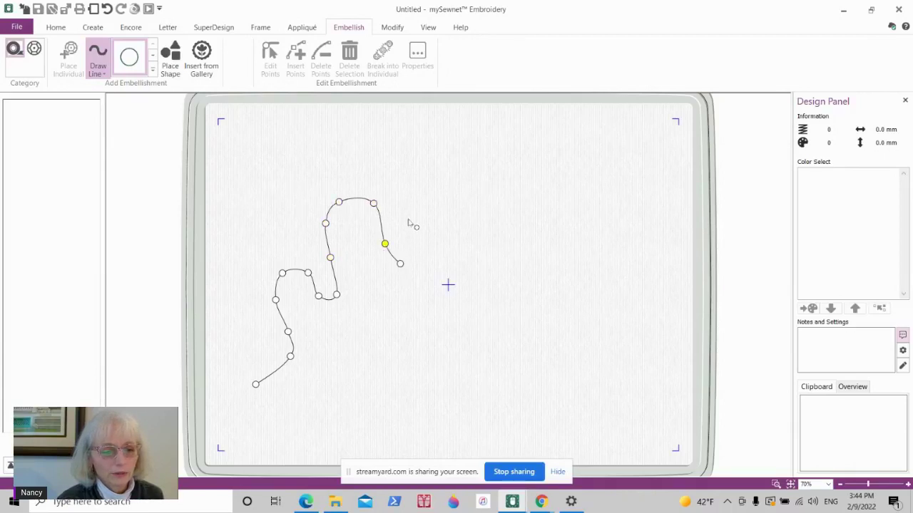
pyautogui.click(407, 213)
pyautogui.click(421, 192)
pyautogui.click(455, 190)
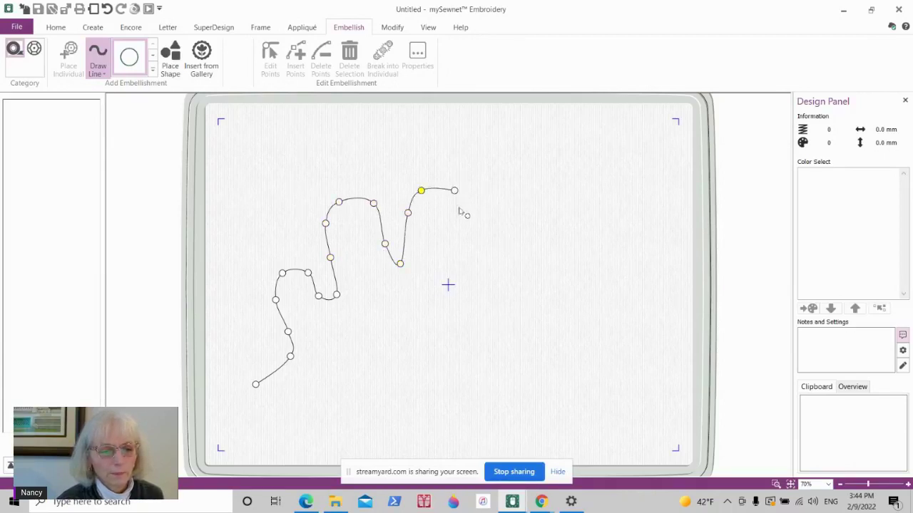
pyautogui.click(460, 212)
pyautogui.click(469, 215)
# Plot the leaf's tip lobe with a notch below it, and the first lobe of its lower edge
pyautogui.click(495, 198)
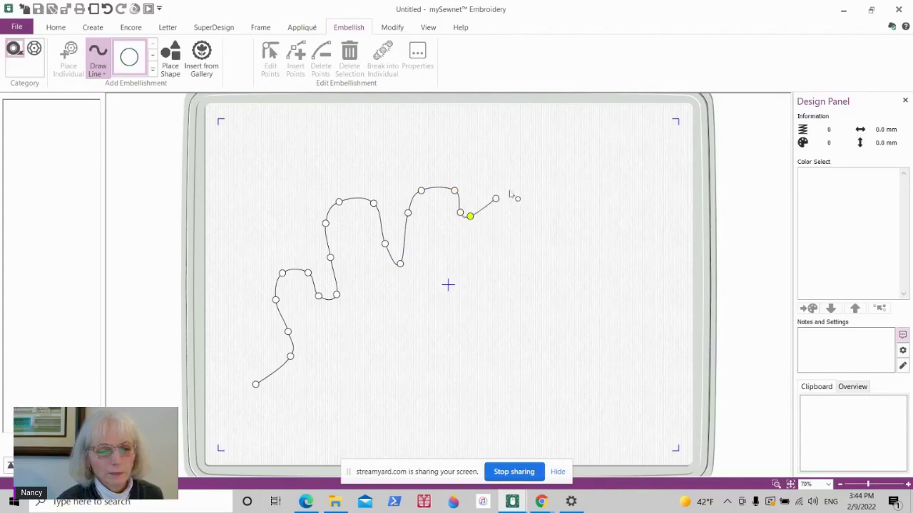
pyautogui.click(517, 194)
pyautogui.click(529, 229)
pyautogui.click(497, 243)
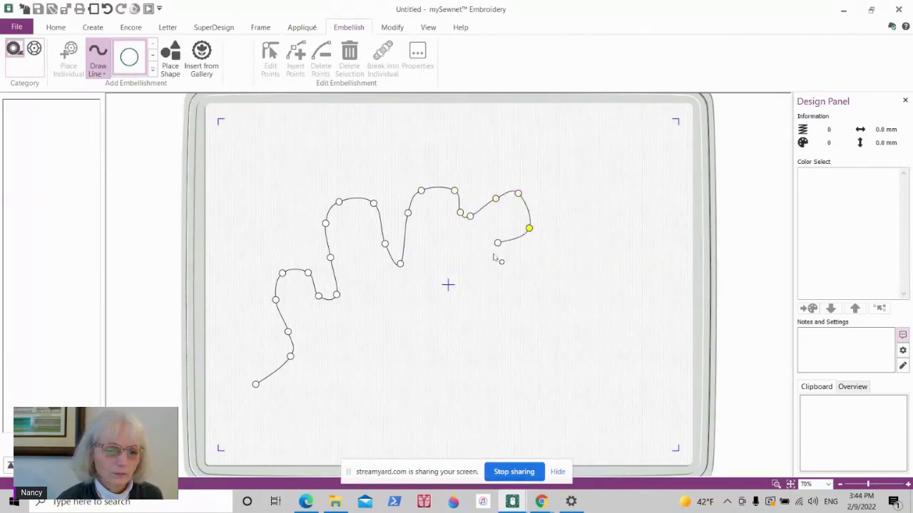
pyautogui.click(529, 262)
pyautogui.click(528, 290)
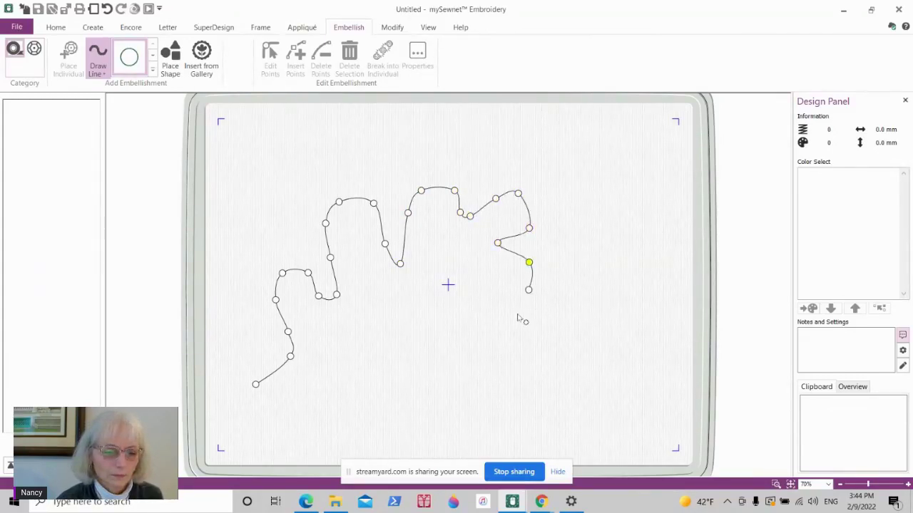
pyautogui.click(506, 318)
pyautogui.click(462, 317)
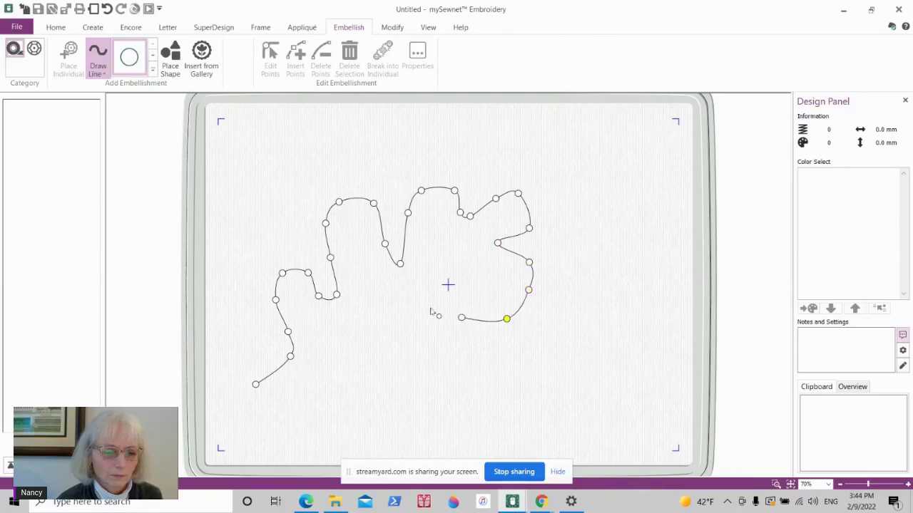
pyautogui.click(429, 308)
# Plot the remaining two lobes of the leaf's lower edge and bring the line back to the stem junction
pyautogui.click(431, 337)
pyautogui.click(423, 370)
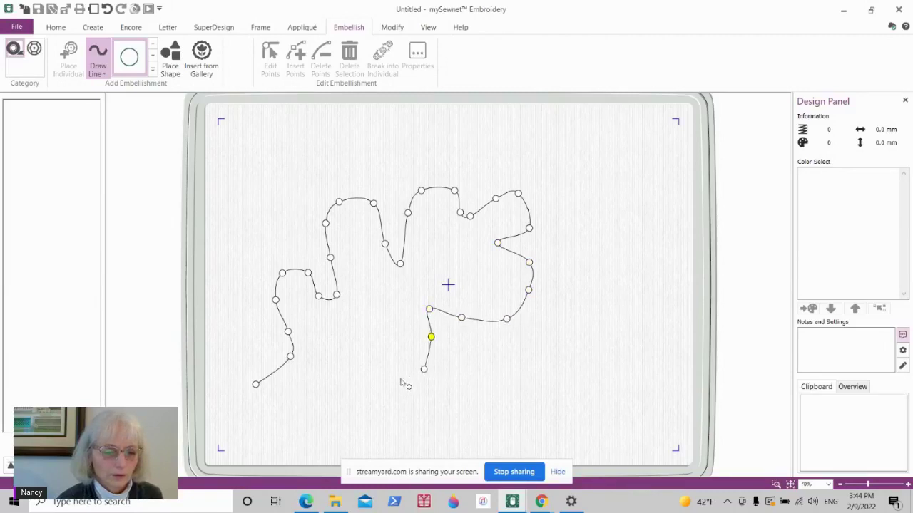
pyautogui.click(398, 378)
pyautogui.click(375, 360)
pyautogui.click(355, 365)
pyautogui.click(341, 390)
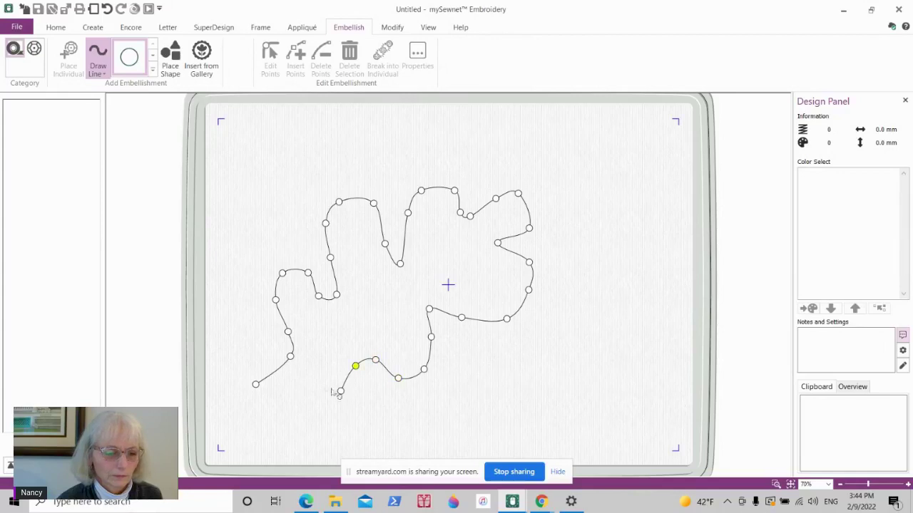
pyautogui.click(312, 375)
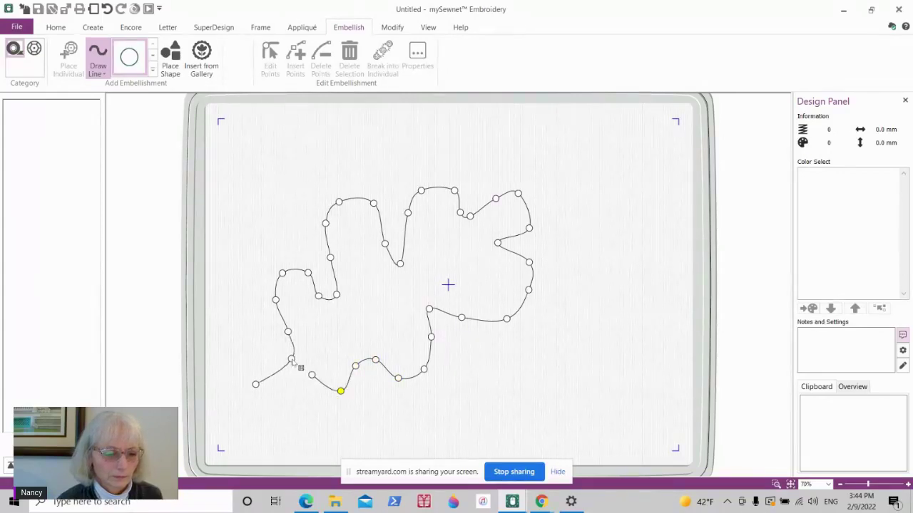
pyautogui.click(292, 359)
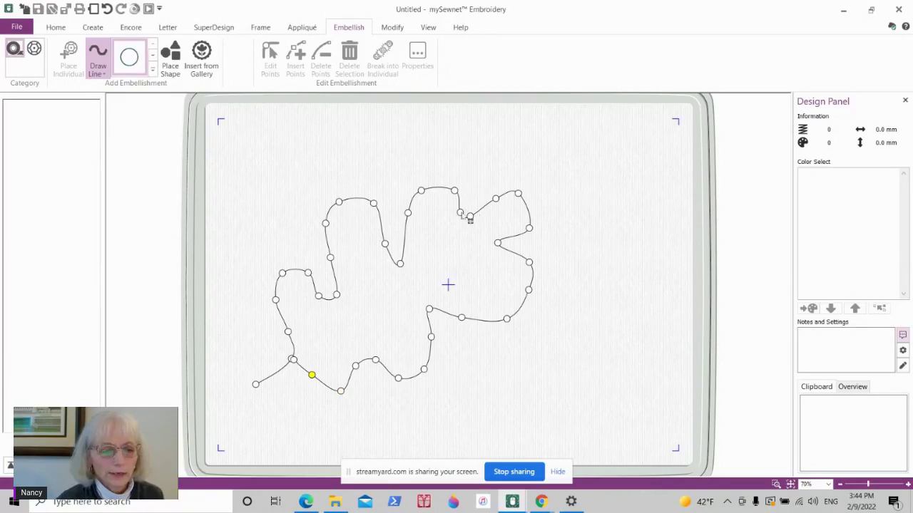
# Reposition points along the leaf's upper edge and tip to widen the lobes and sharpen the notches between them
pyautogui.moveTo(469, 216); pyautogui.dragTo(487, 193)
pyautogui.moveTo(497, 243); pyautogui.dragTo(503, 245)
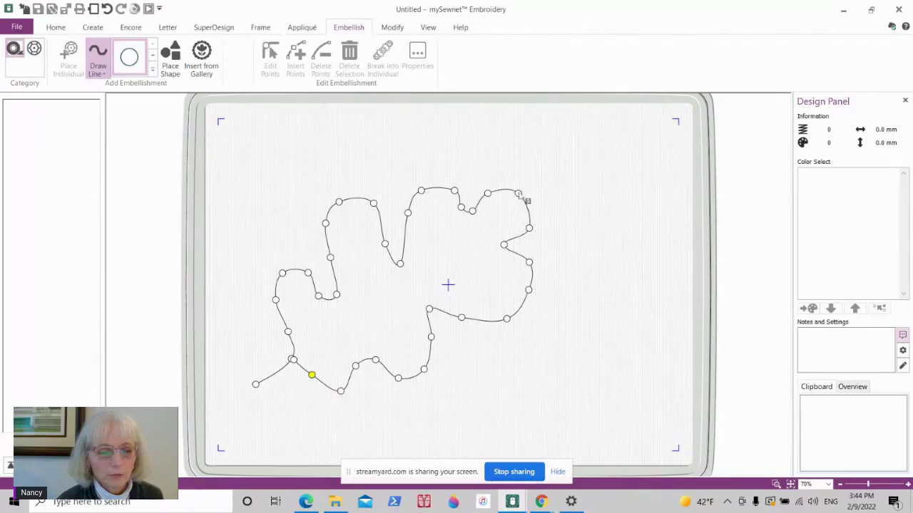
pyautogui.moveTo(519, 194); pyautogui.dragTo(536, 197)
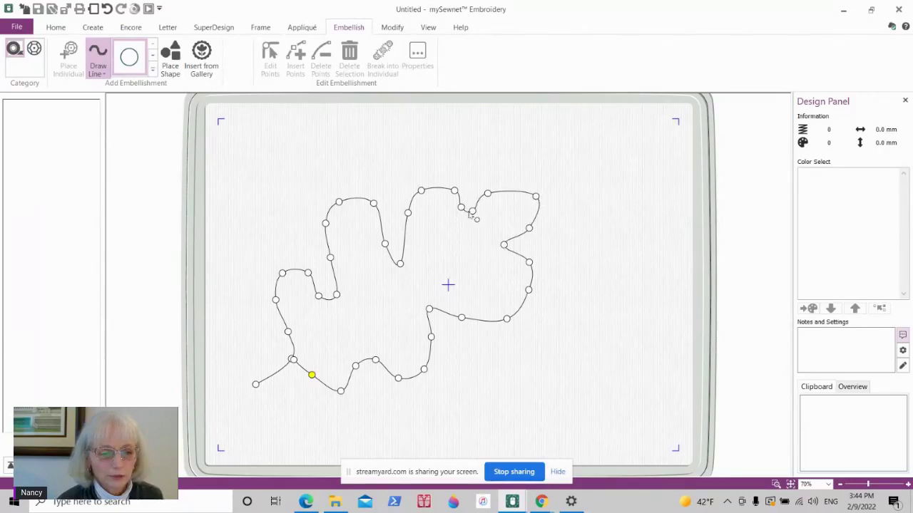
pyautogui.moveTo(471, 213)
pyautogui.mouseDown()
pyautogui.moveTo(470, 226)
pyautogui.moveTo(464, 204)
pyautogui.mouseUp()
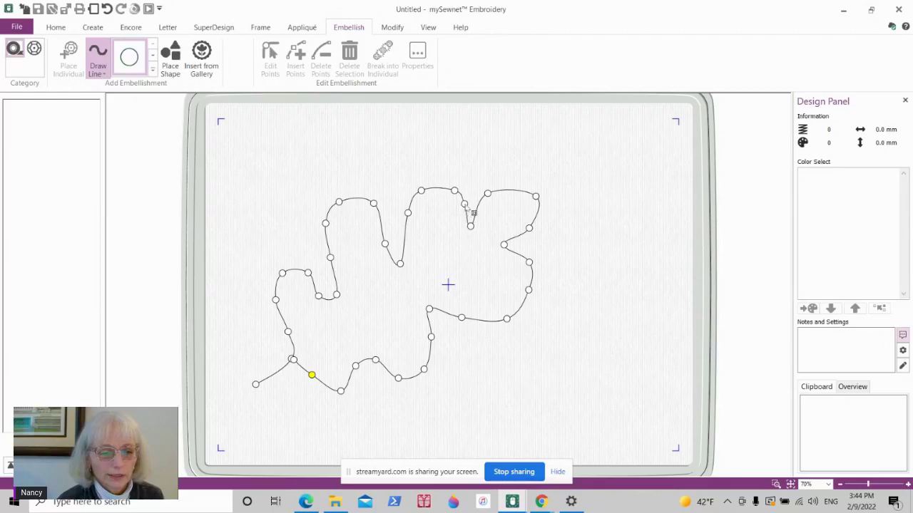
pyautogui.moveTo(400, 264); pyautogui.dragTo(389, 219)
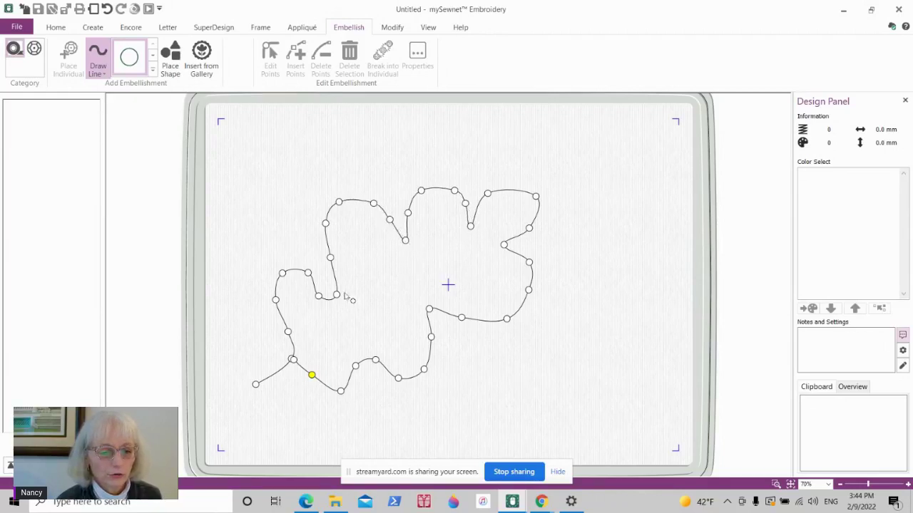
pyautogui.moveTo(308, 273); pyautogui.dragTo(308, 248)
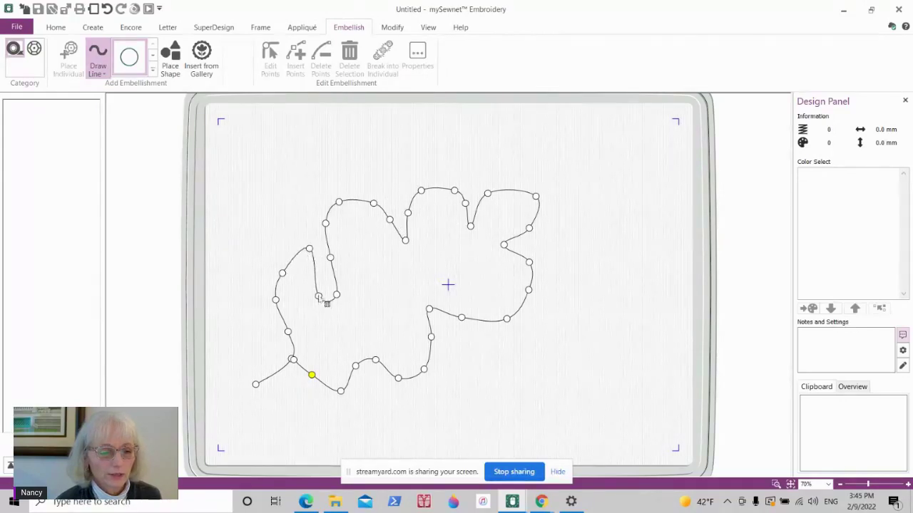
pyautogui.moveTo(318, 297); pyautogui.dragTo(277, 259)
# Widen the leaf's lower lobes by repositioning their points, and finish the line as a teal ribbon about 222 x 166 mm
pyautogui.moveTo(423, 368); pyautogui.dragTo(454, 374)
pyautogui.moveTo(430, 337); pyautogui.dragTo(458, 336)
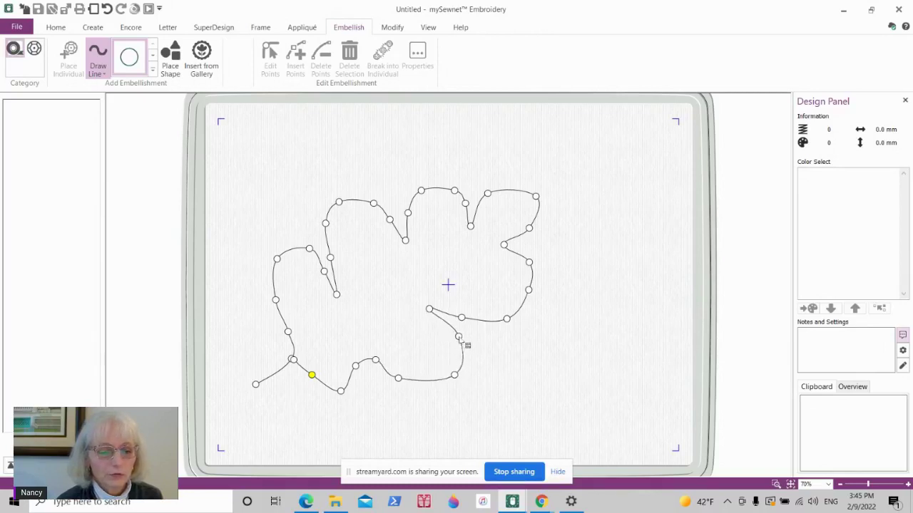
pyautogui.moveTo(397, 378); pyautogui.dragTo(417, 383)
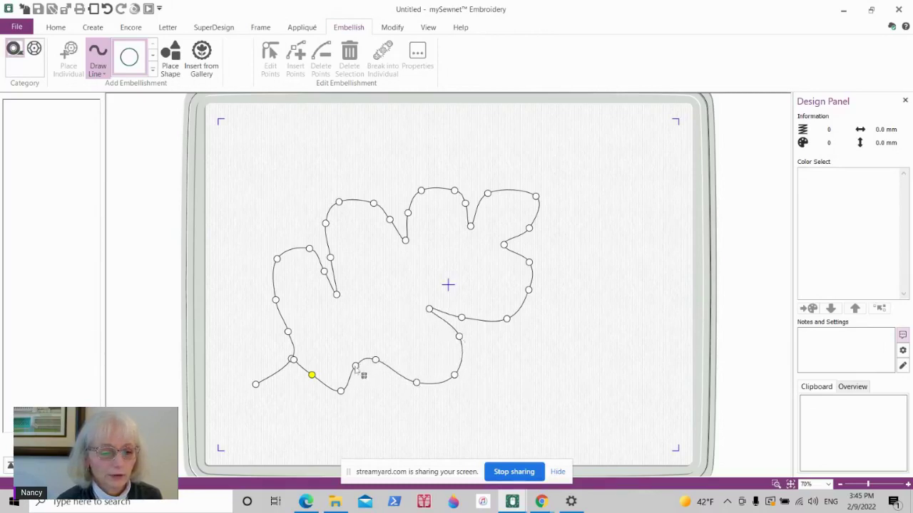
pyautogui.moveTo(356, 367); pyautogui.dragTo(367, 400)
pyautogui.moveTo(313, 377); pyautogui.dragTo(319, 396)
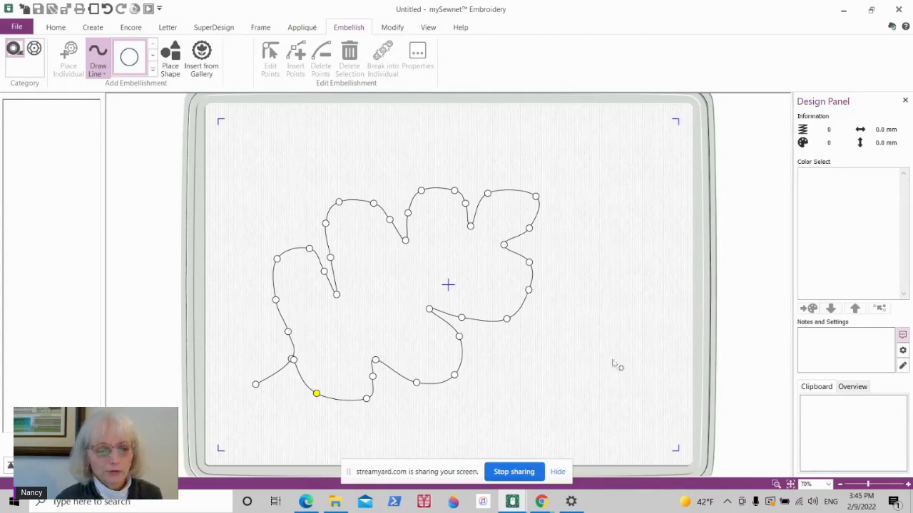
pyautogui.rightClick(563, 166)
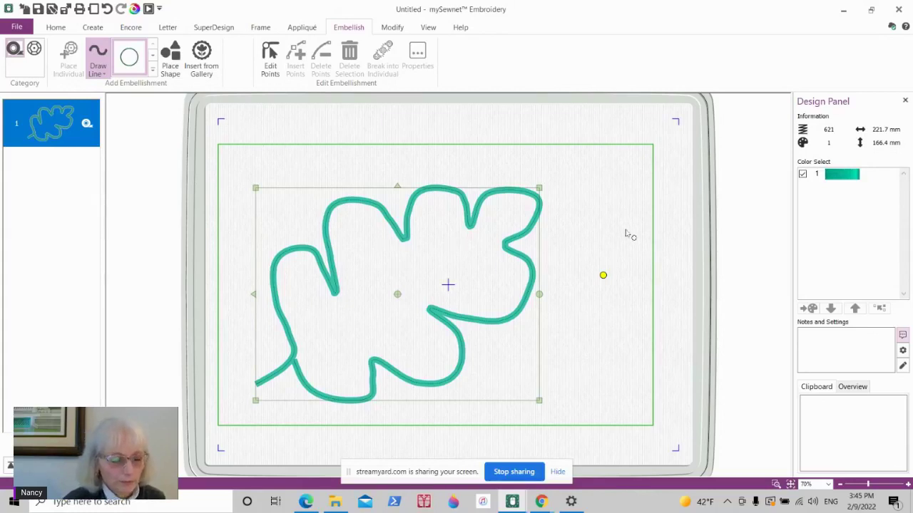
# Finish placing lines and delete the teal point-line leaf from the design
pyautogui.rightClick(52, 111)
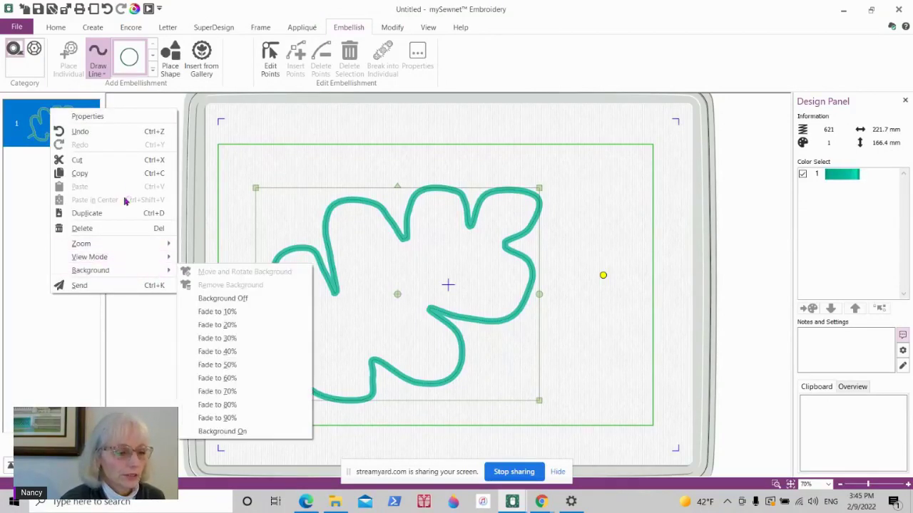
pyautogui.click(117, 229)
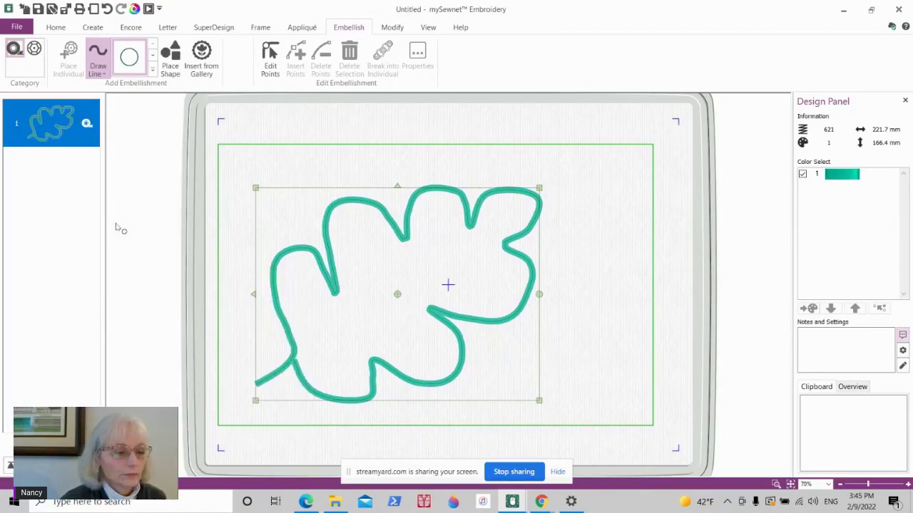
pyautogui.rightClick(543, 170)
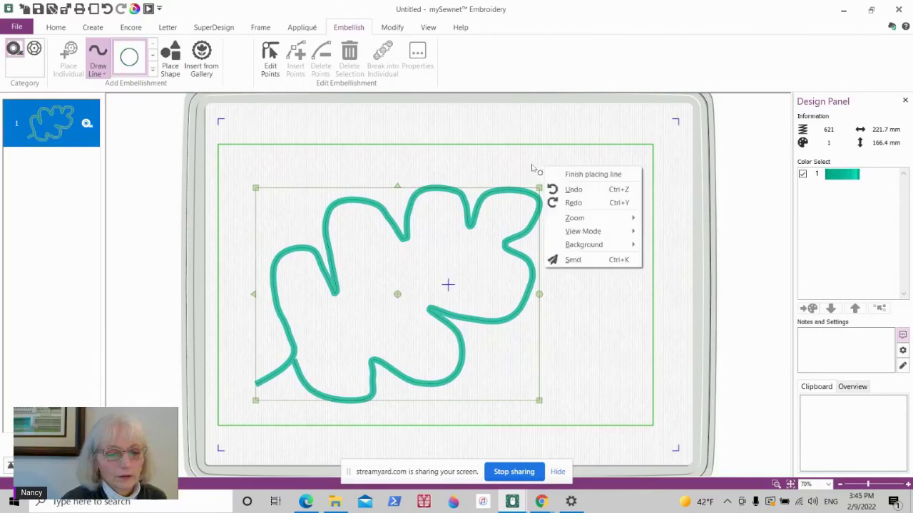
pyautogui.click(590, 175)
pyautogui.rightClick(47, 132)
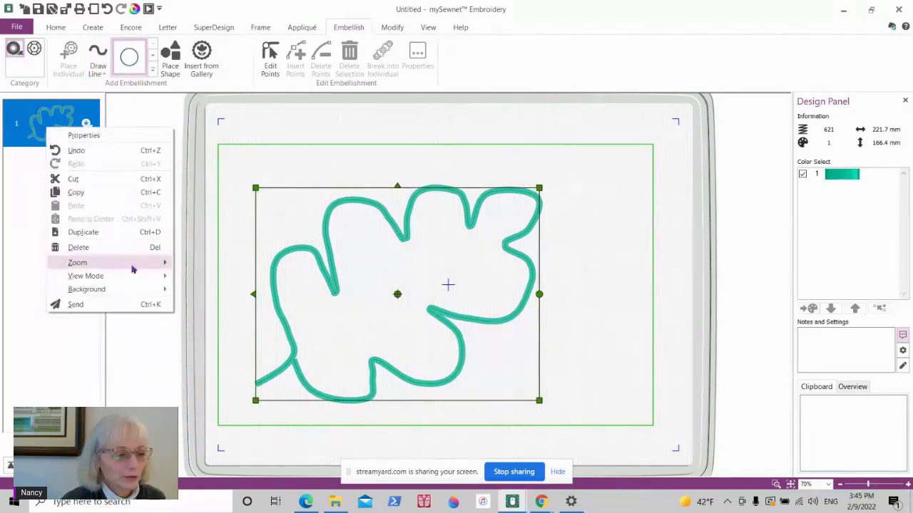
pyautogui.click(96, 250)
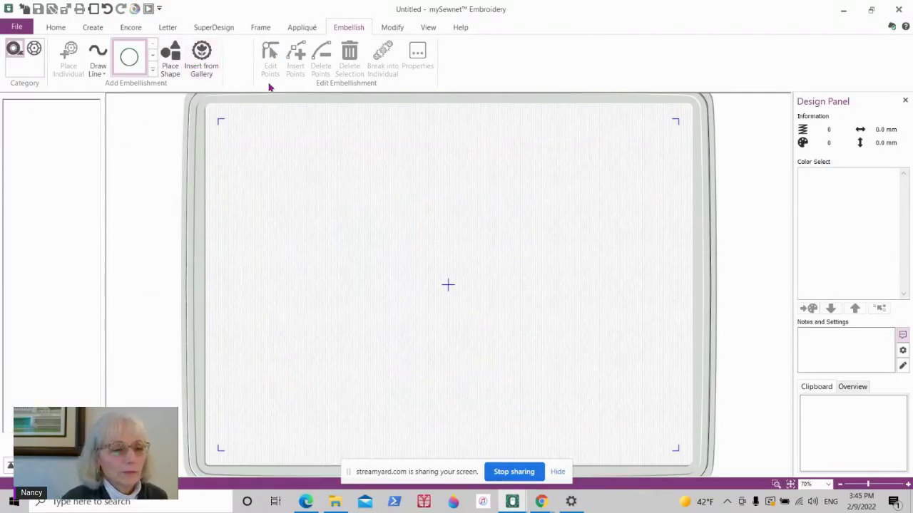
# Start a new Spiro design and set its thread colour to Iris 2288 from Robison-Anton Rayon 40
pyautogui.click(93, 27)
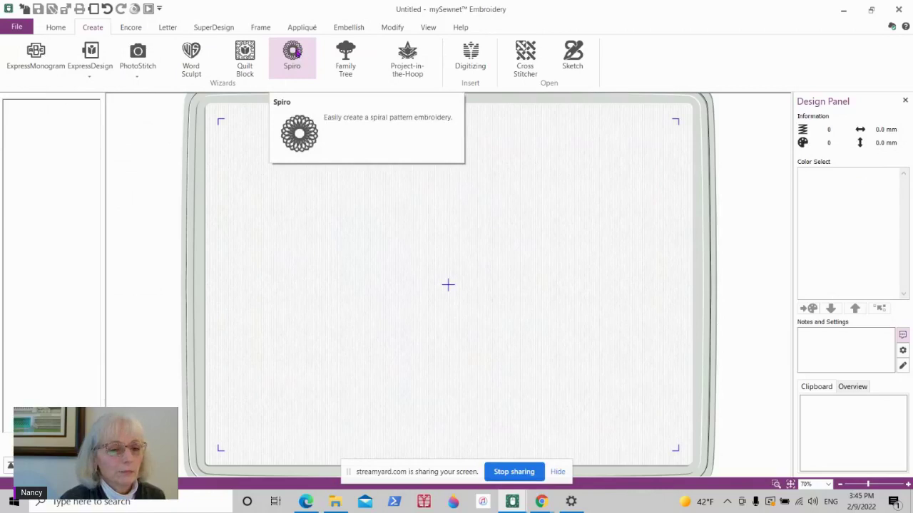
pyautogui.click(294, 53)
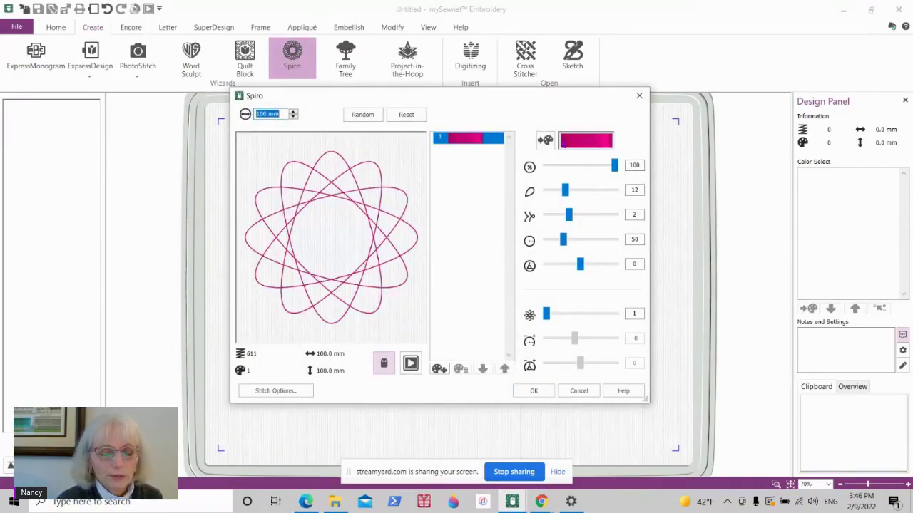
pyautogui.click(545, 141)
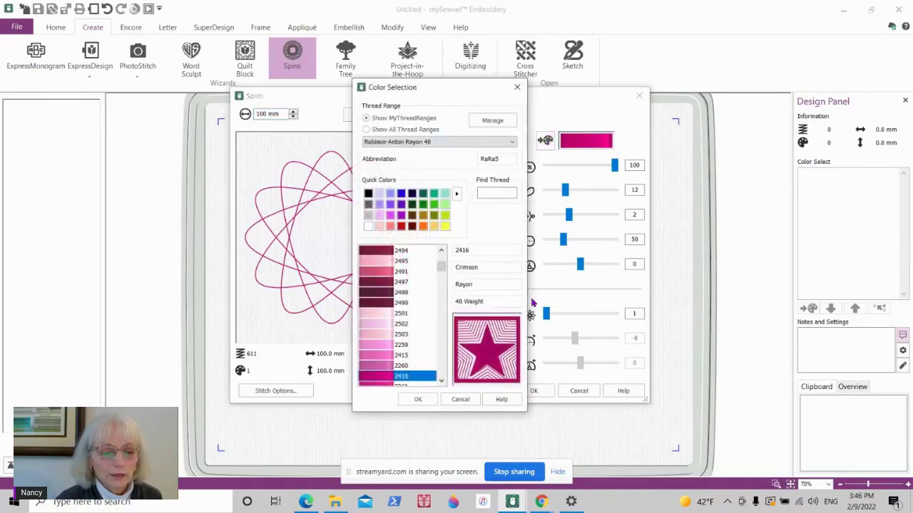
pyautogui.click(389, 205)
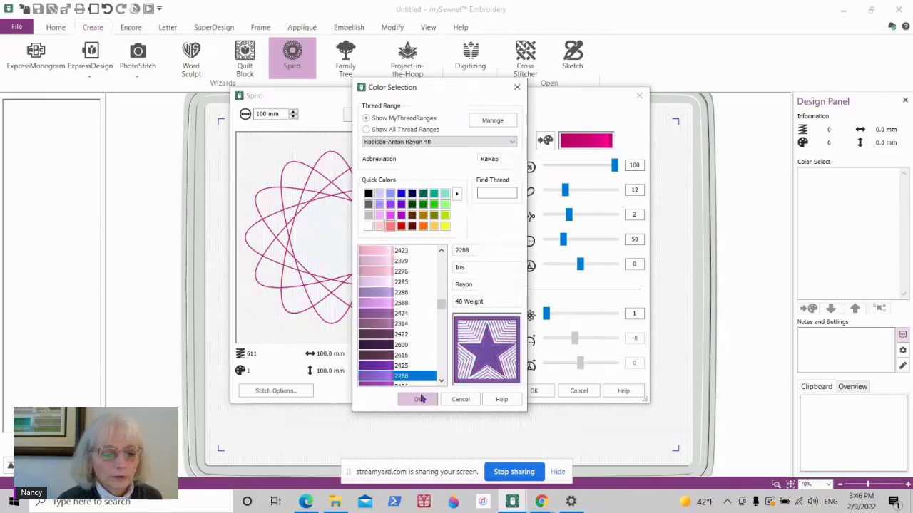
pyautogui.click(420, 400)
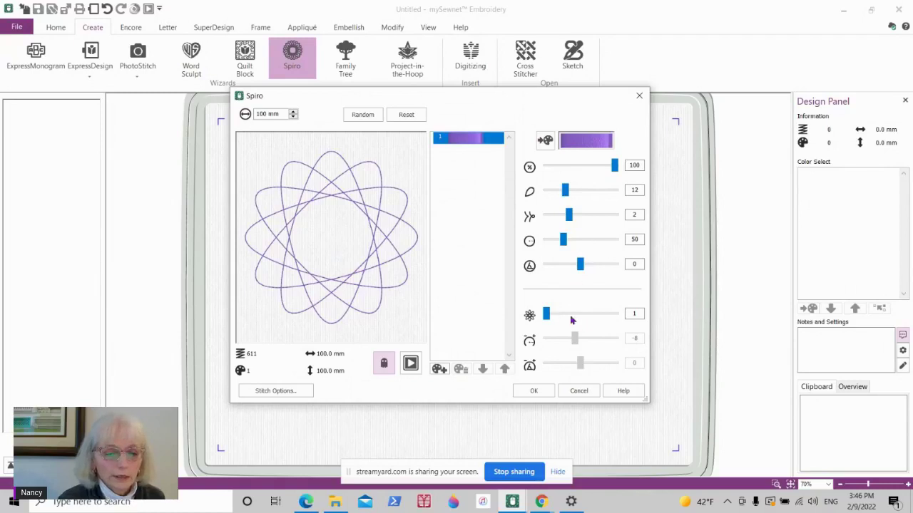
# Set the number of repeated lines in the Spiro pattern to 7 and add the 100 mm design to the hoop
pyautogui.moveTo(547, 315); pyautogui.dragTo(575, 315)
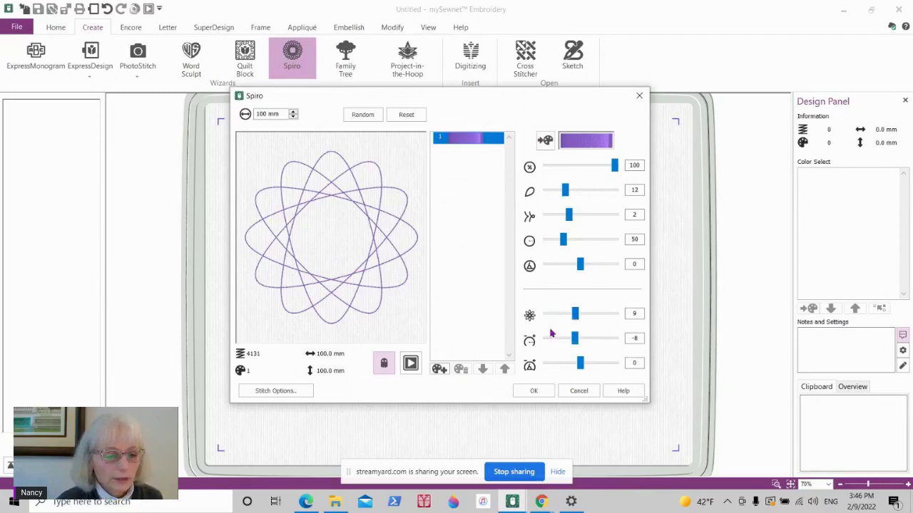
pyautogui.moveTo(574, 320); pyautogui.dragTo(568, 318)
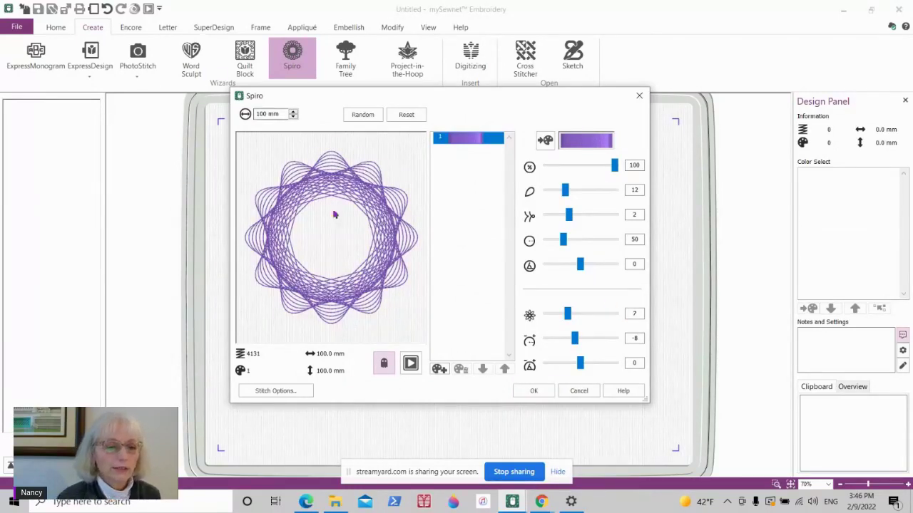
pyautogui.click(532, 393)
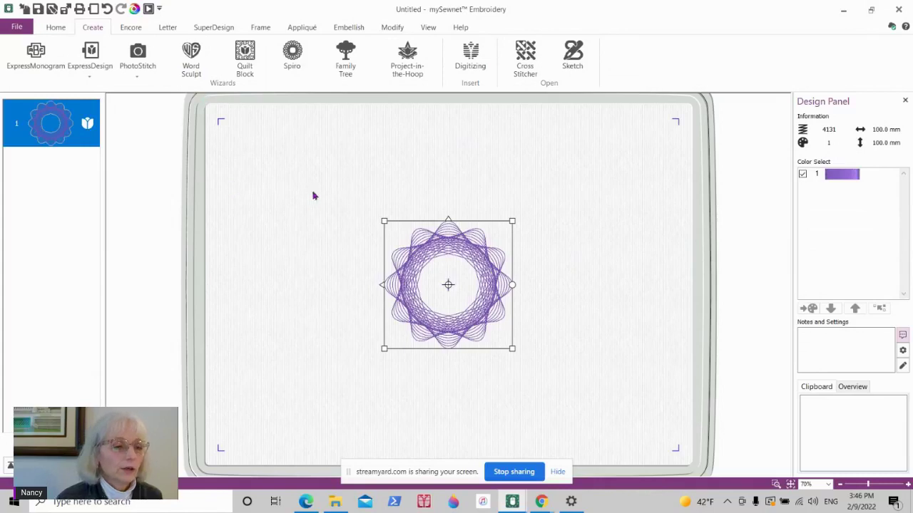
# Place an eight-pointed star shape at the centre of the Spiro design as a 5.0 mm light purple ribbon embellishment
pyautogui.click(349, 28)
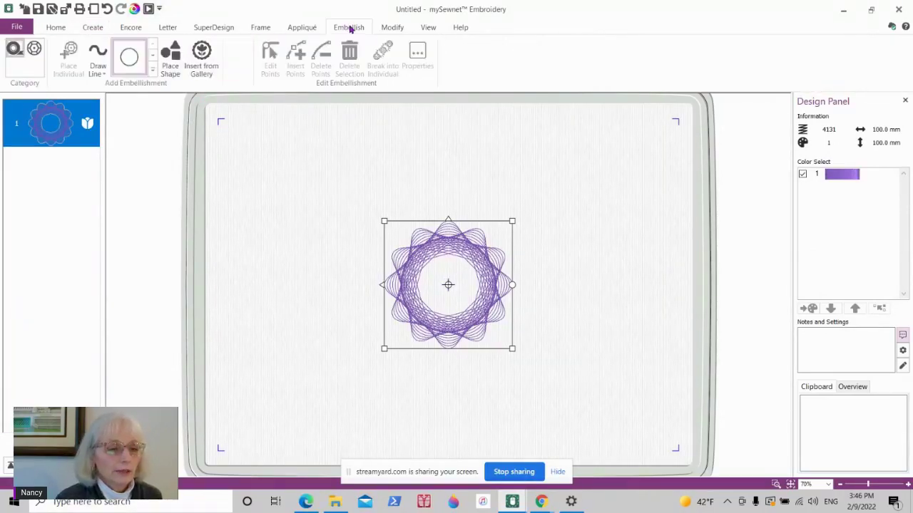
pyautogui.click(153, 70)
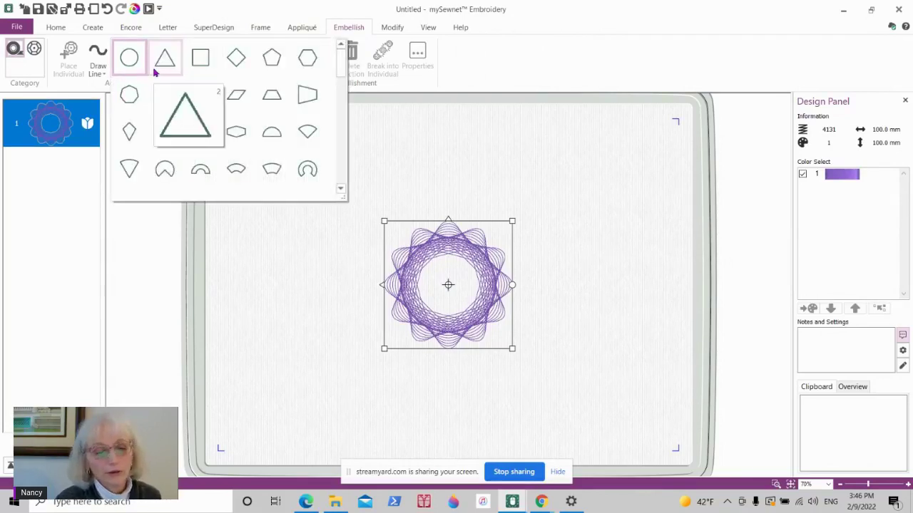
pyautogui.moveTo(340, 54); pyautogui.dragTo(338, 102)
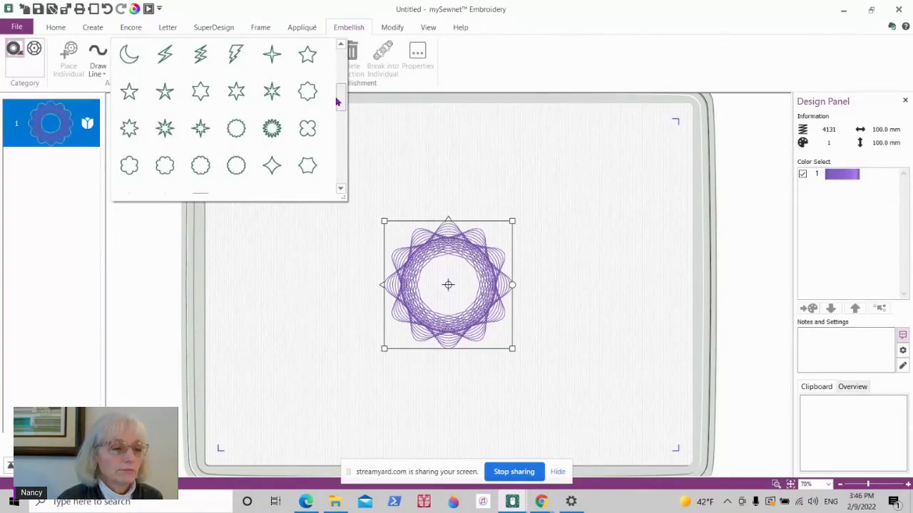
pyautogui.click(126, 129)
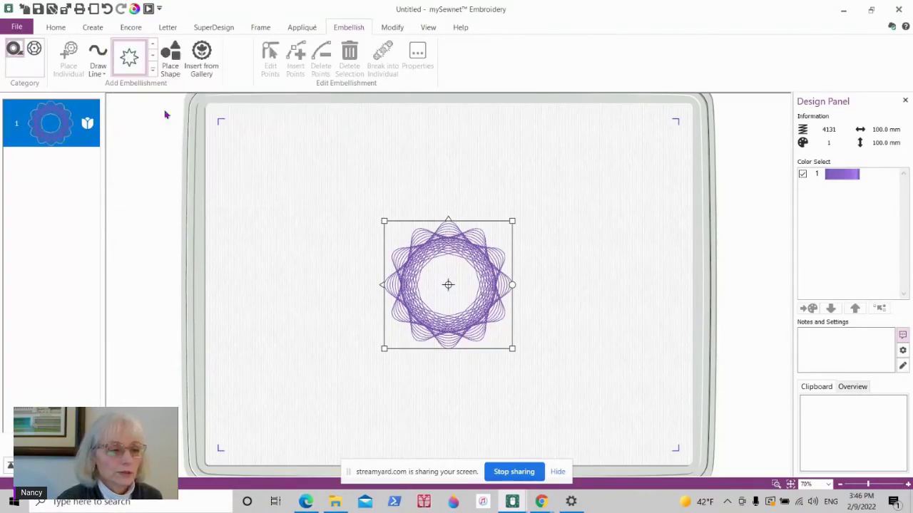
pyautogui.click(166, 71)
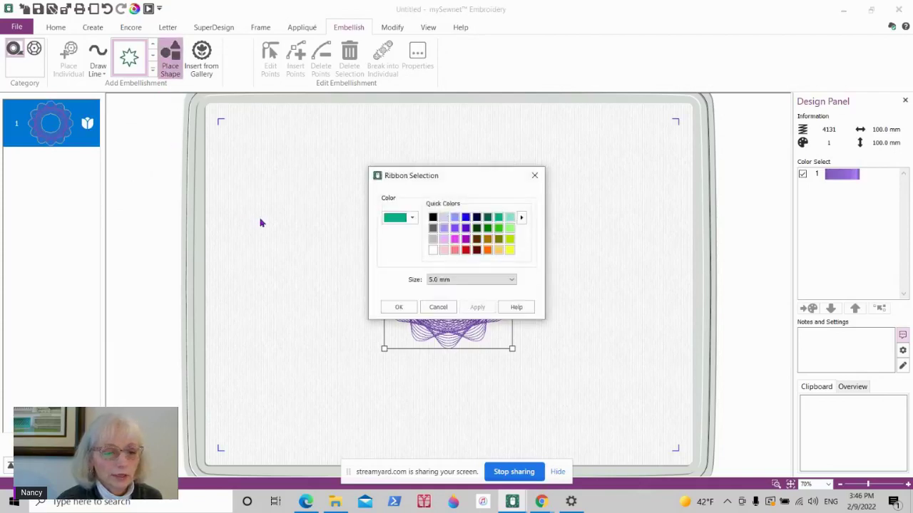
pyautogui.click(443, 228)
pyautogui.click(396, 307)
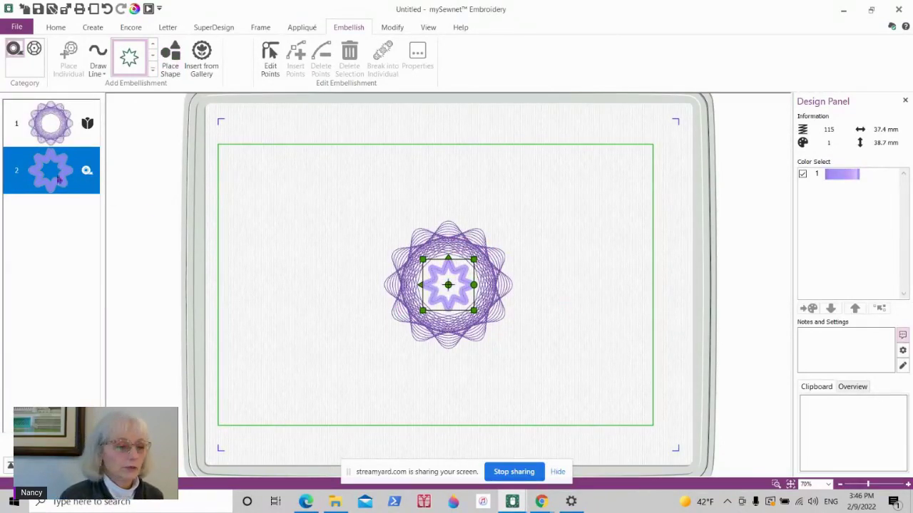
# Examine the size and rotation properties of the light purple ribbon star, and deselect it
pyautogui.rightClick(302, 242)
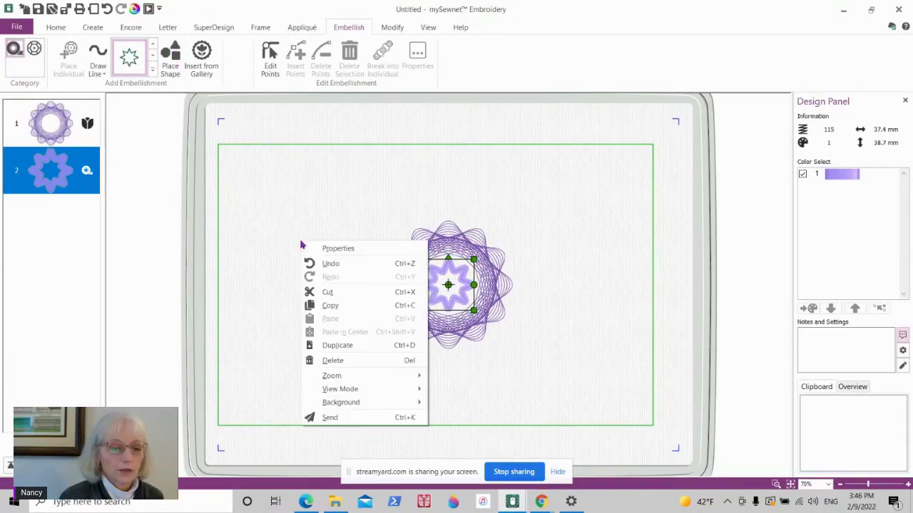
pyautogui.click(337, 249)
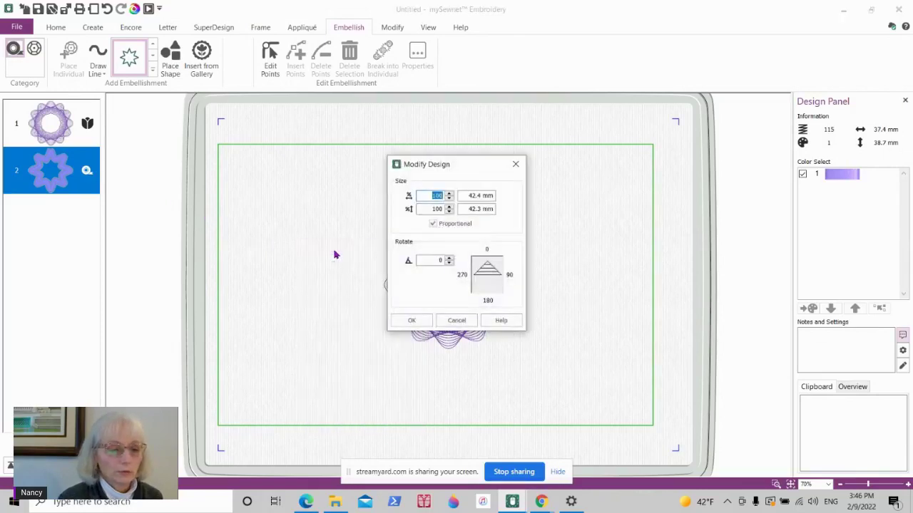
pyautogui.click(455, 321)
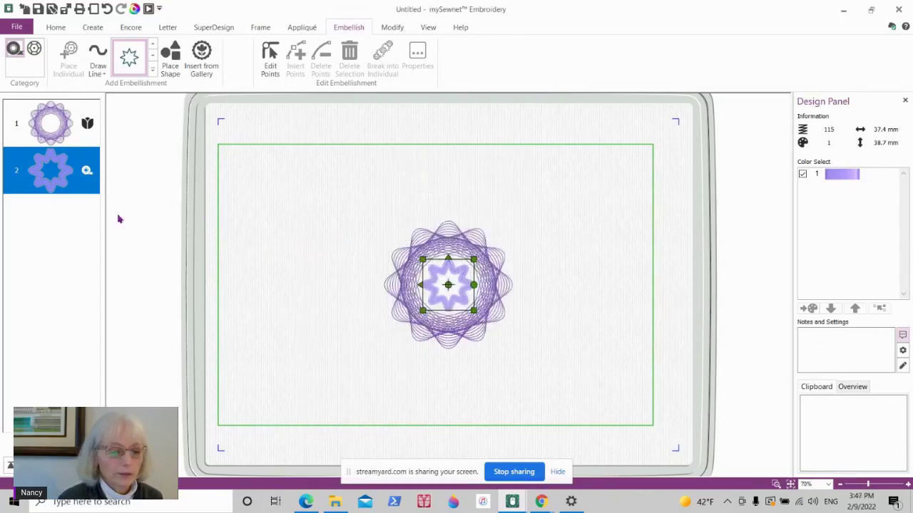
pyautogui.rightClick(53, 174)
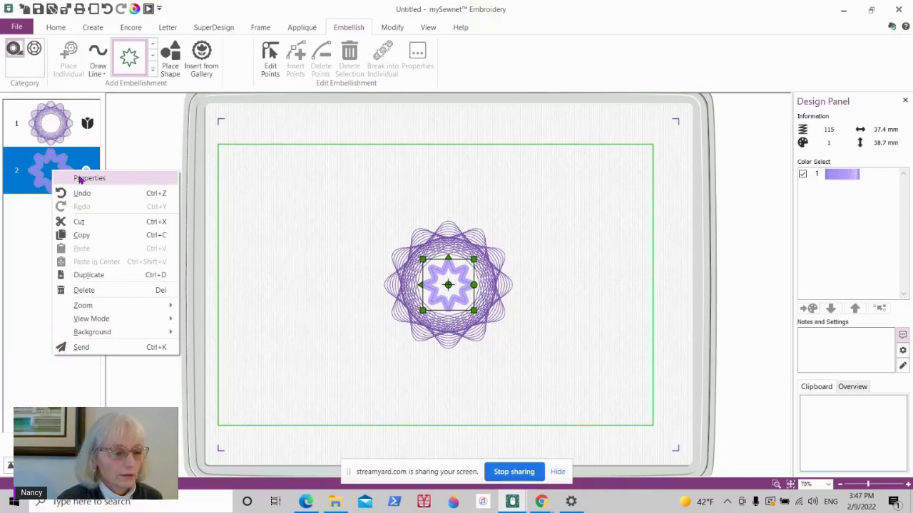
pyautogui.click(80, 179)
pyautogui.click(417, 322)
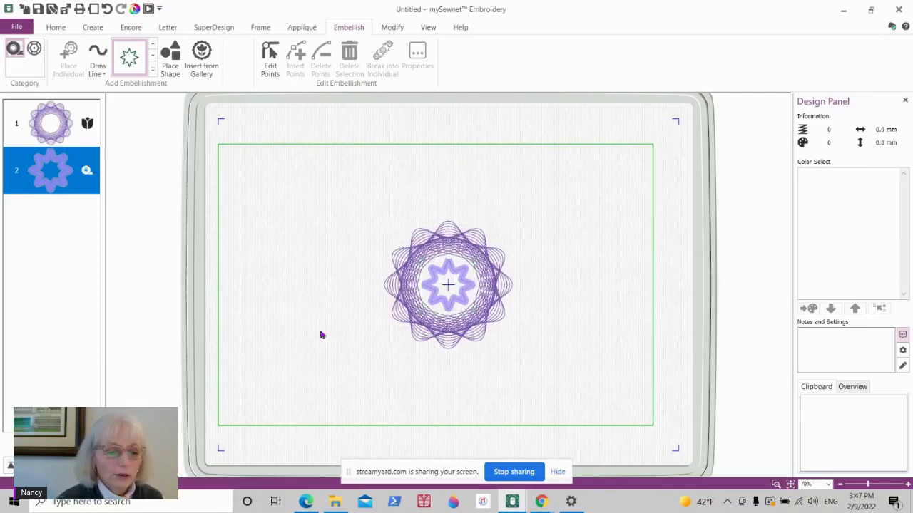
pyautogui.click(321, 335)
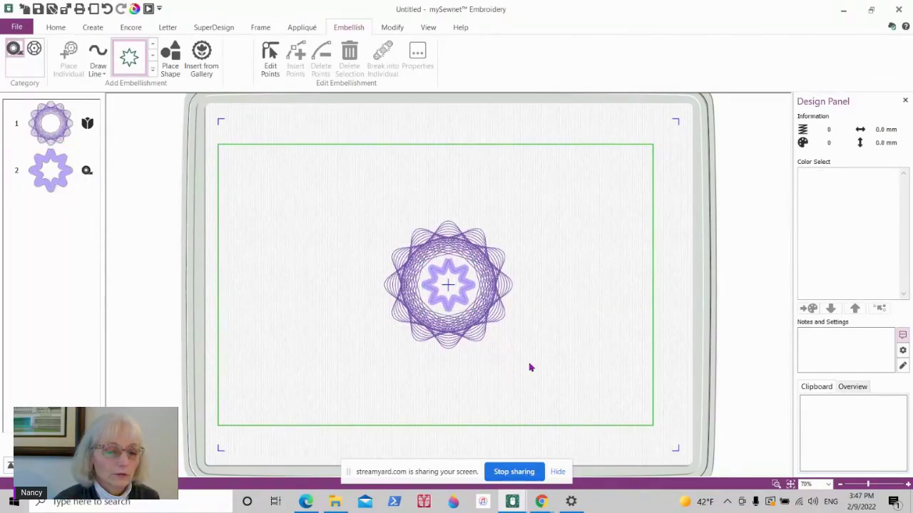
# Place a sixteen-pointed star shape around the centre as a 5.0 mm magenta-purple ribbon embellishment
pyautogui.click(152, 69)
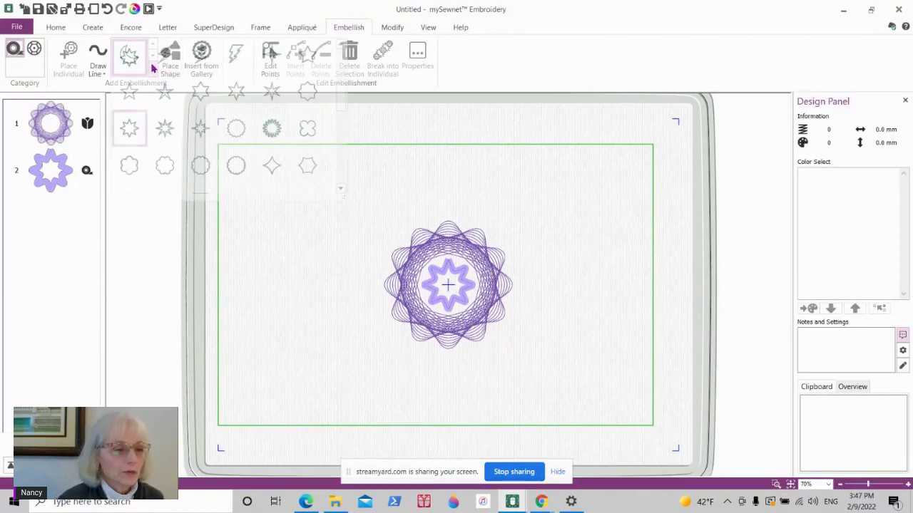
pyautogui.click(271, 129)
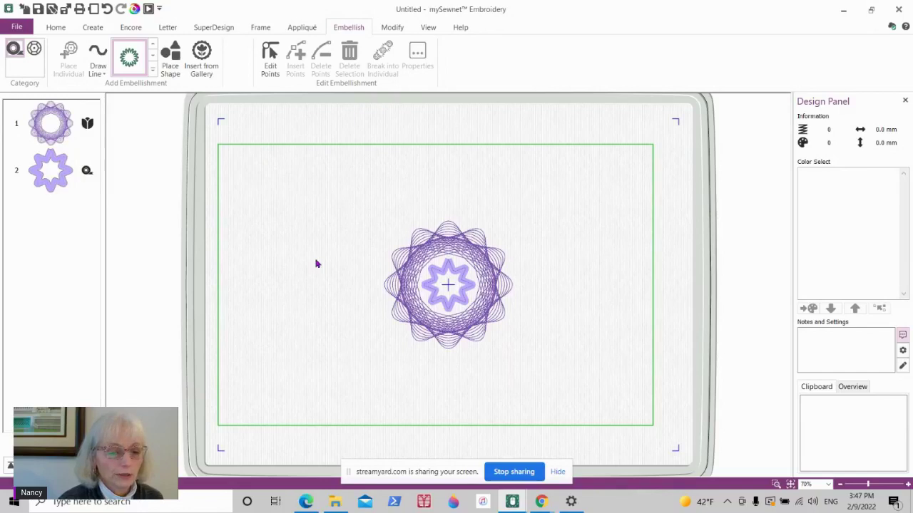
pyautogui.click(166, 75)
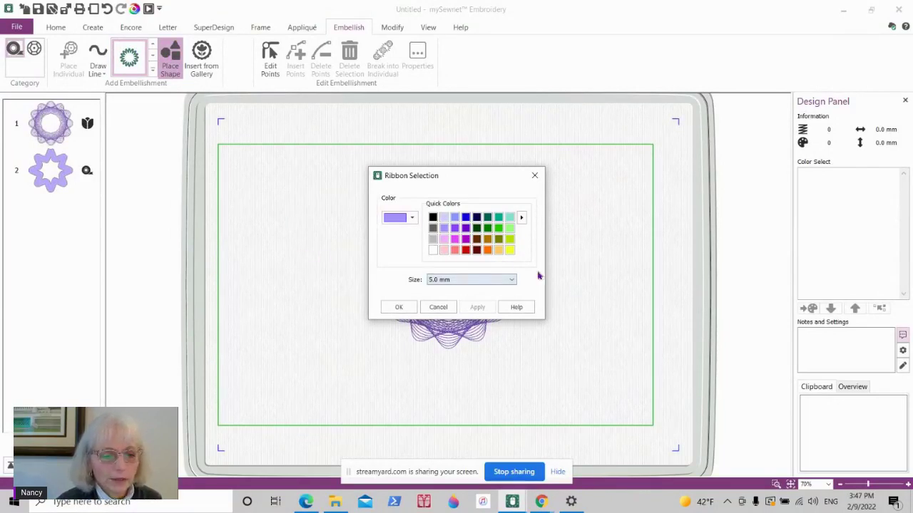
pyautogui.click(464, 239)
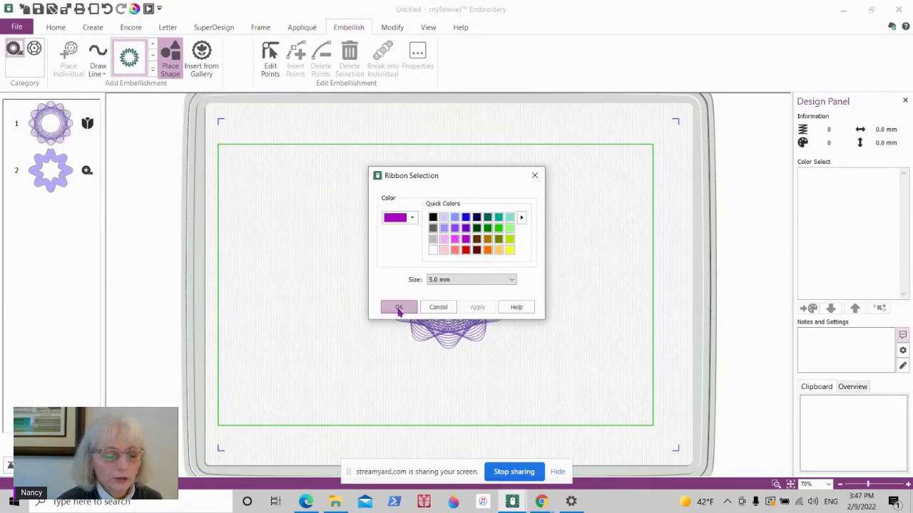
pyautogui.click(399, 307)
# Enlarge the sixteen-pointed ribbon star to about 229 x 203 mm so it surrounds the Spiro design, centred on it
pyautogui.moveTo(422, 310); pyautogui.dragTo(524, 236)
pyautogui.moveTo(423, 310); pyautogui.dragTo(380, 333)
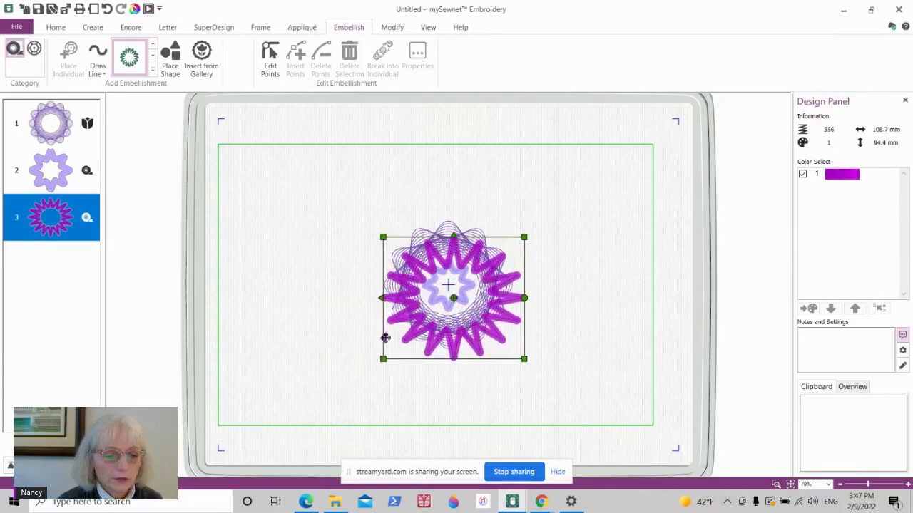
pyautogui.moveTo(377, 235); pyautogui.dragTo(362, 186)
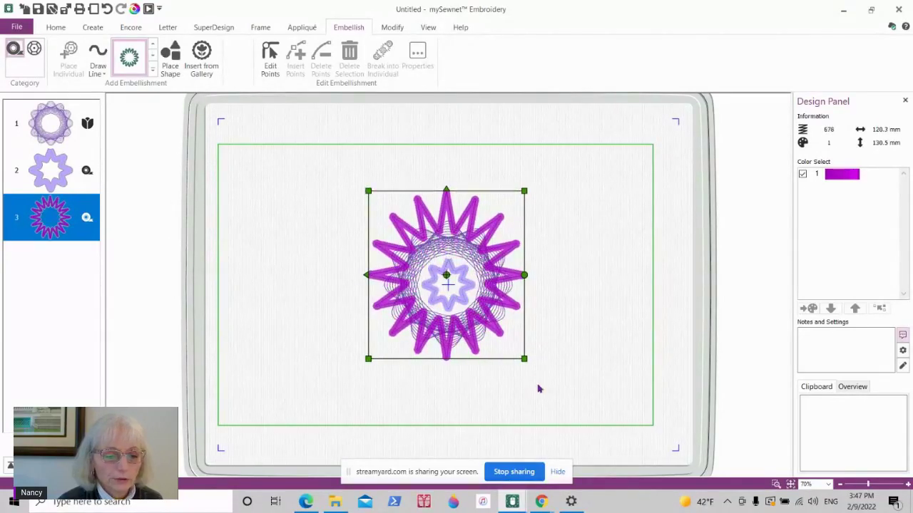
pyautogui.moveTo(524, 359); pyautogui.dragTo(557, 381)
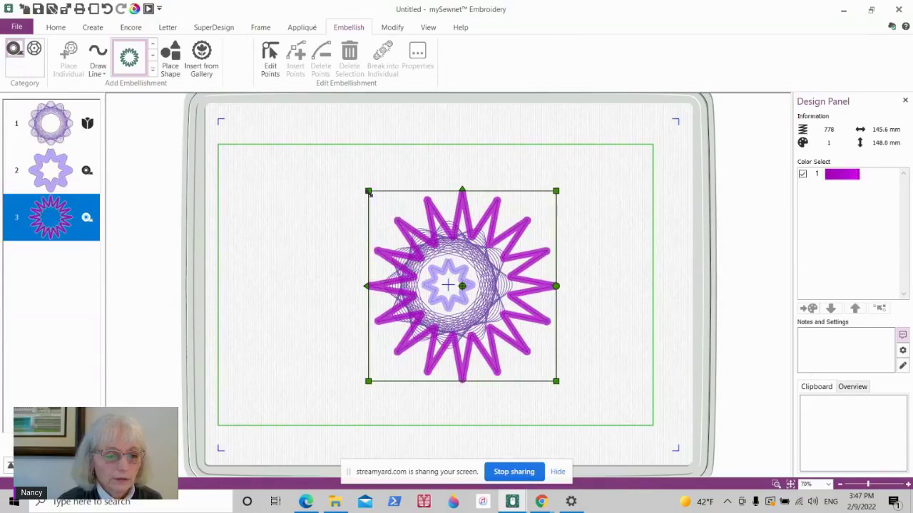
pyautogui.moveTo(368, 190); pyautogui.dragTo(335, 177)
pyautogui.moveTo(557, 383); pyautogui.dragTo(595, 410)
pyautogui.moveTo(338, 411); pyautogui.dragTo(307, 403)
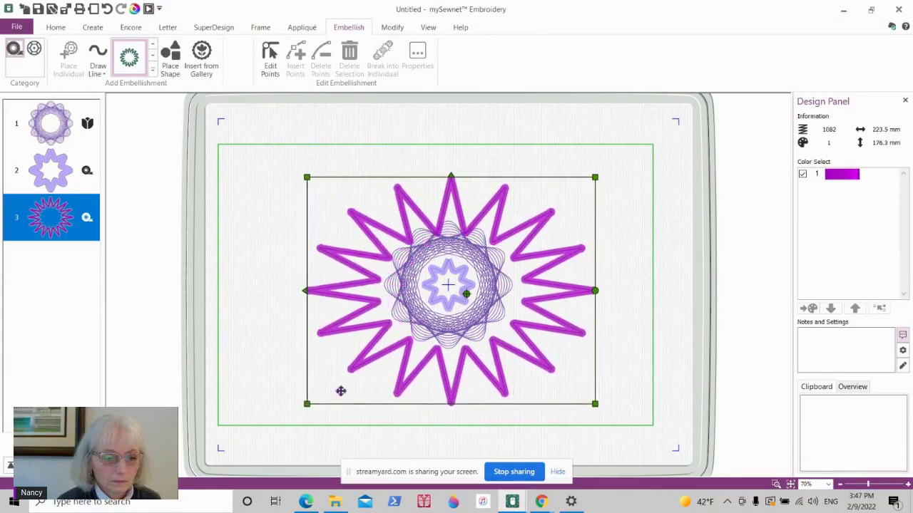
pyautogui.moveTo(308, 180); pyautogui.dragTo(305, 153)
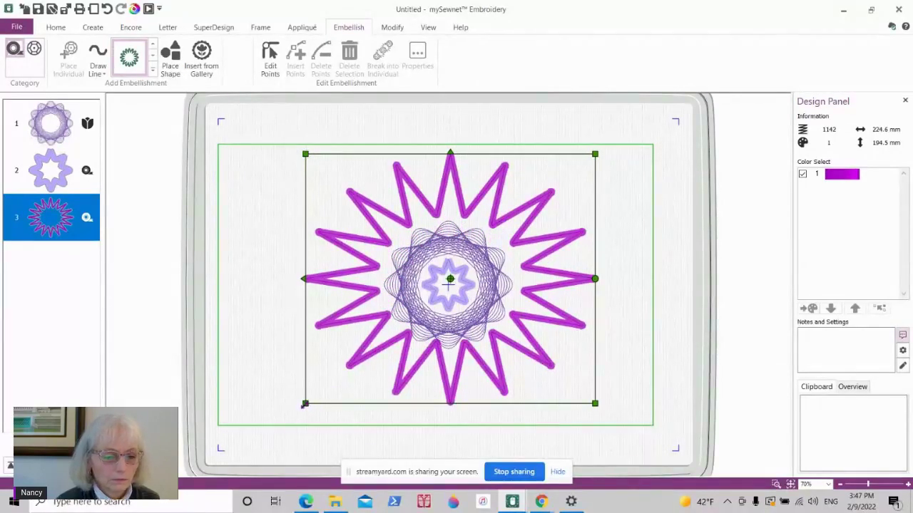
pyautogui.moveTo(305, 403); pyautogui.dragTo(300, 419)
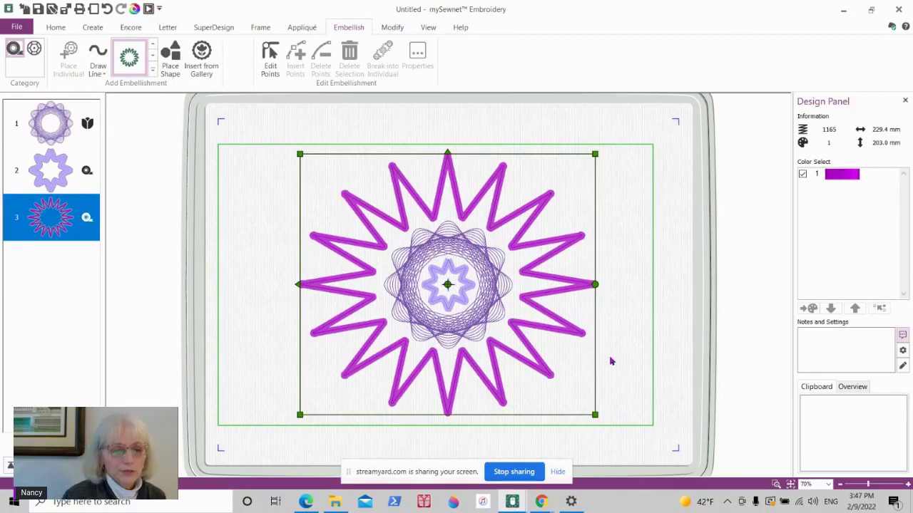
# Delete the sixteen-pointed ribbon star from the design
pyautogui.rightClick(57, 215)
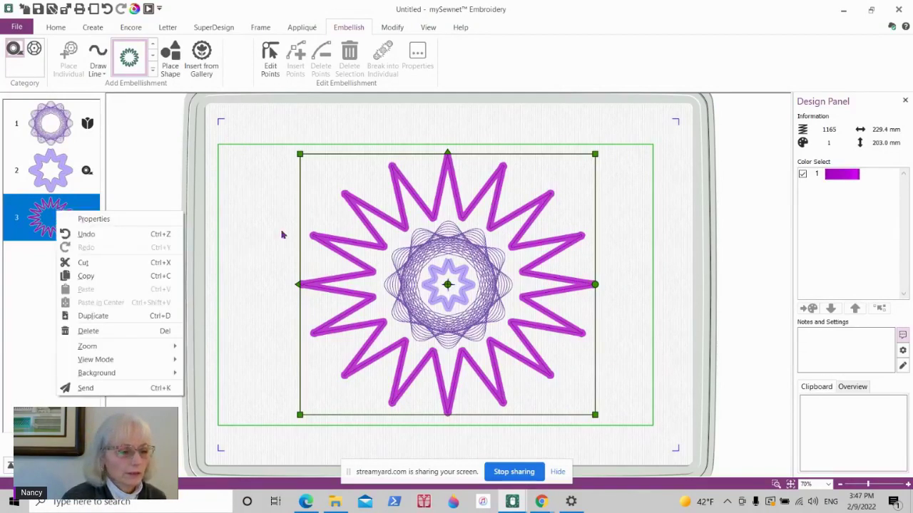
pyautogui.rightClick(259, 176)
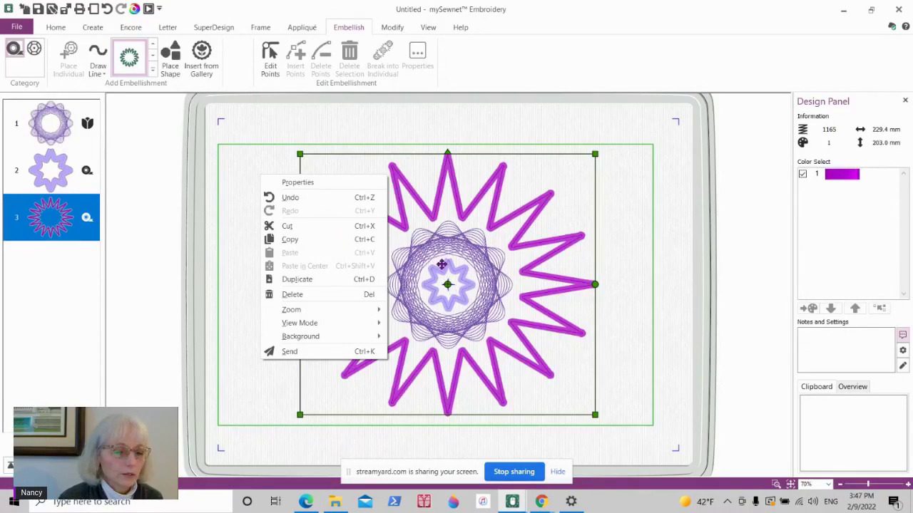
pyautogui.click(315, 297)
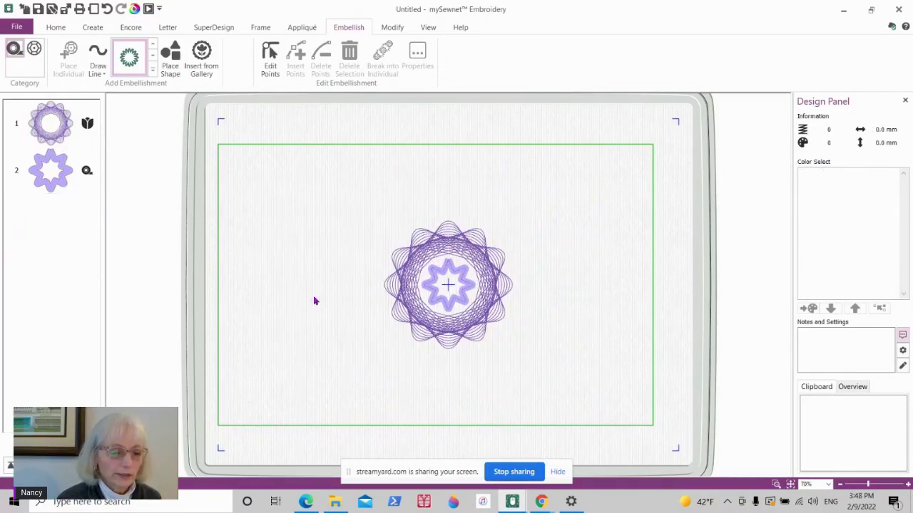
# Place an eight-lobed flower shape around the centre as a 5.0 mm magenta-purple ribbon embellishment
pyautogui.click(152, 69)
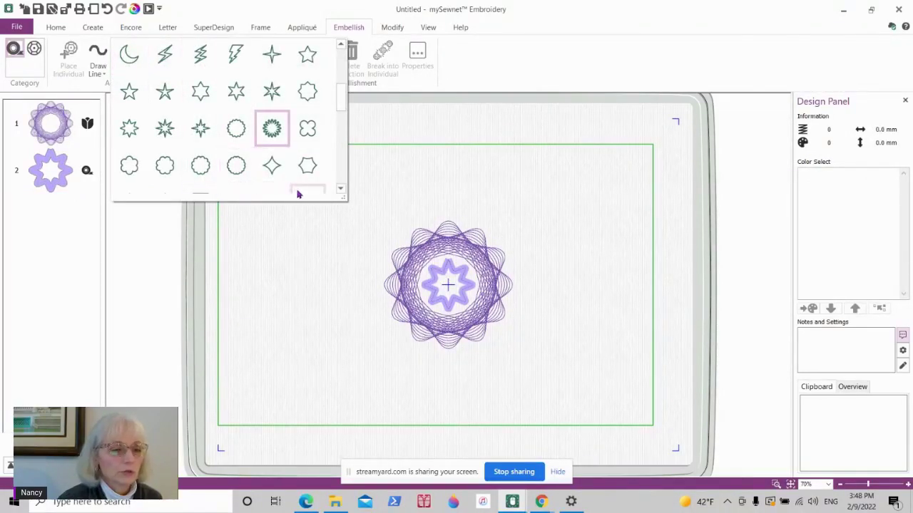
pyautogui.click(168, 168)
pyautogui.click(170, 57)
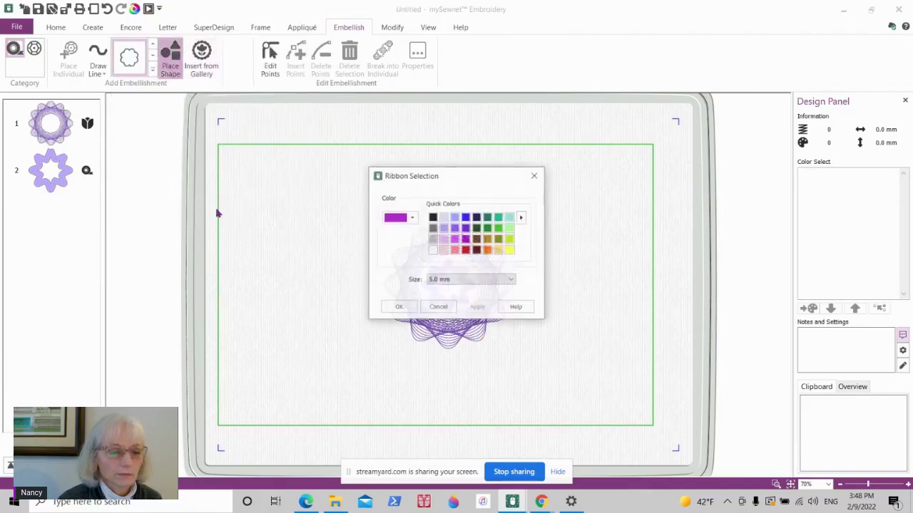
pyautogui.click(398, 306)
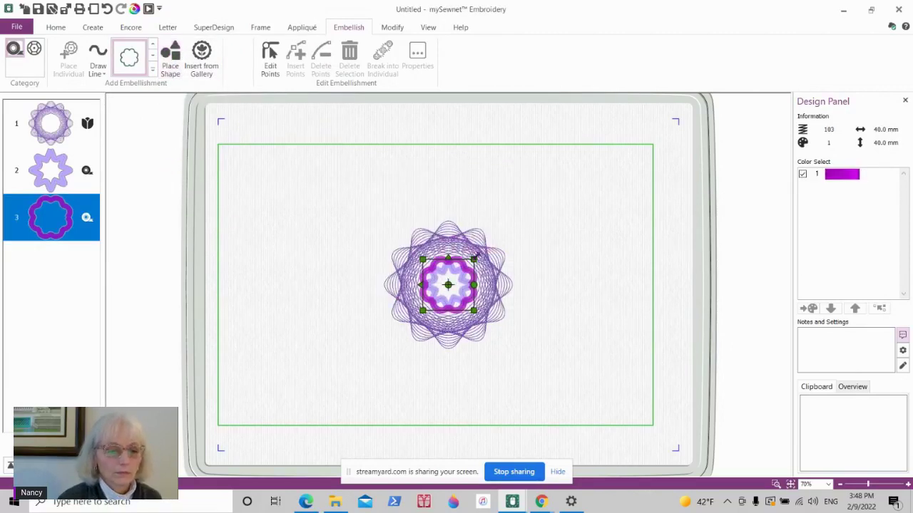
# Enlarge the eight-lobed ribbon flower to about 124 x 128 mm so it surrounds the purple Spiro design, and deselect it
pyautogui.click(394, 290)
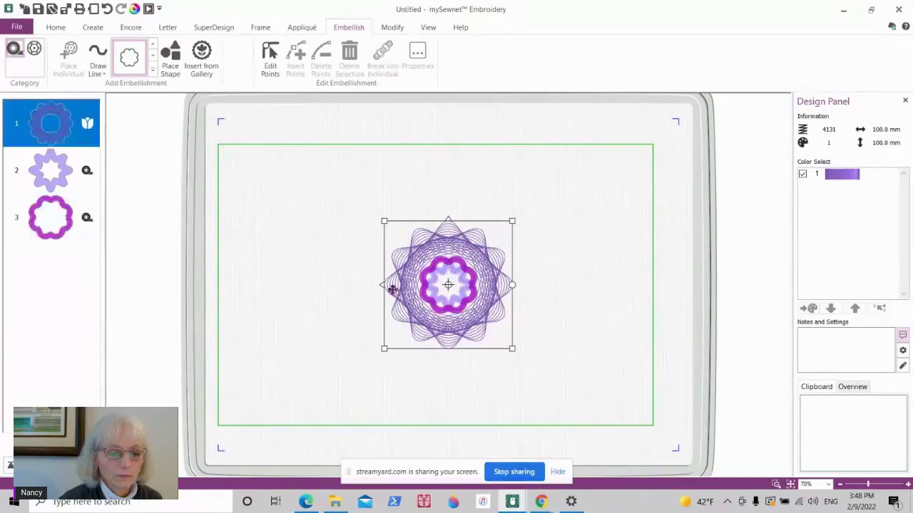
pyautogui.click(32, 218)
pyautogui.moveTo(423, 259); pyautogui.dragTo(376, 227)
pyautogui.moveTo(474, 311); pyautogui.dragTo(528, 368)
pyautogui.moveTo(375, 226); pyautogui.dragTo(366, 202)
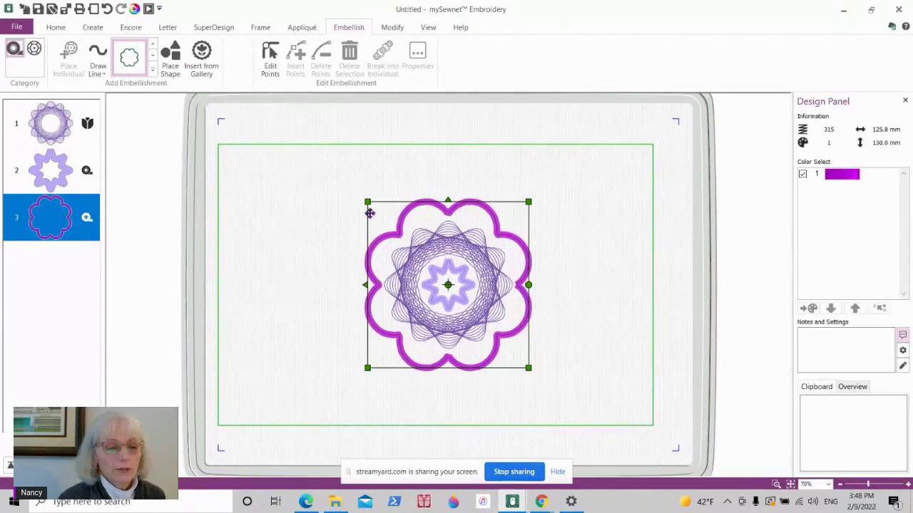
pyautogui.moveTo(366, 202); pyautogui.dragTo(369, 205)
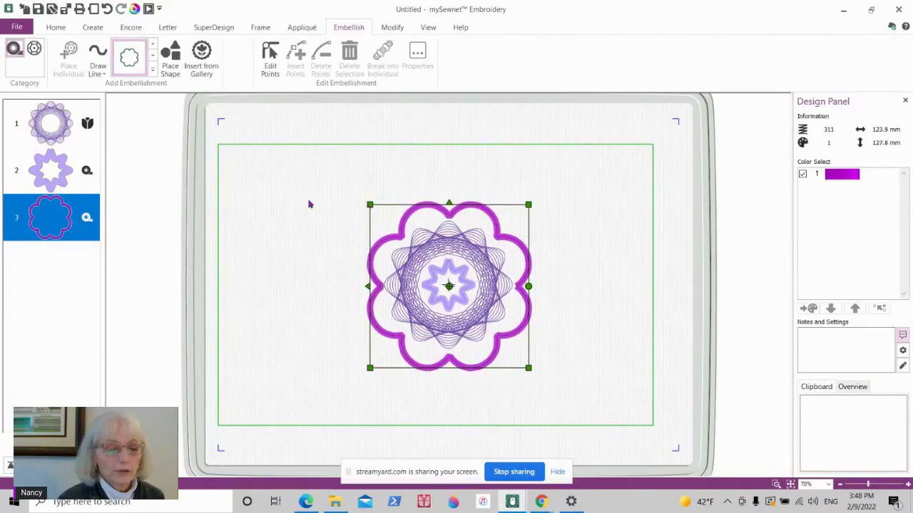
pyautogui.click(47, 169)
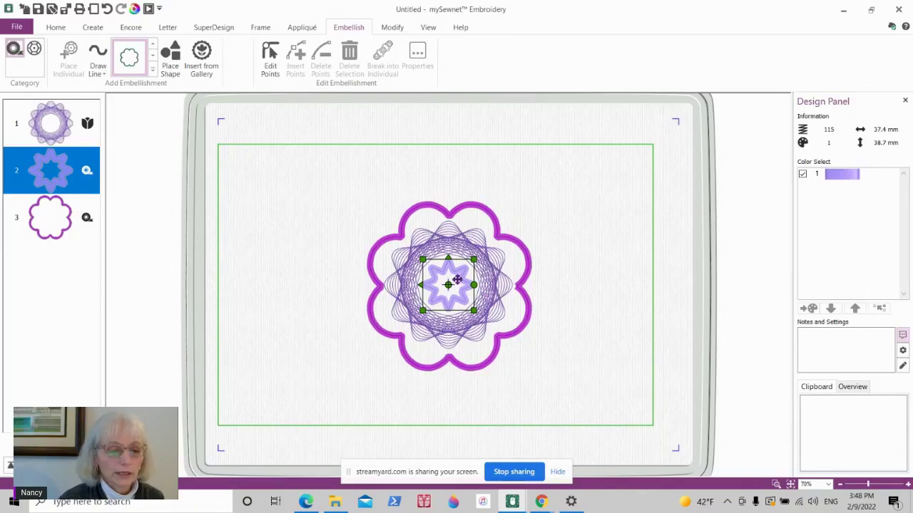
pyautogui.click(38, 223)
pyautogui.click(600, 297)
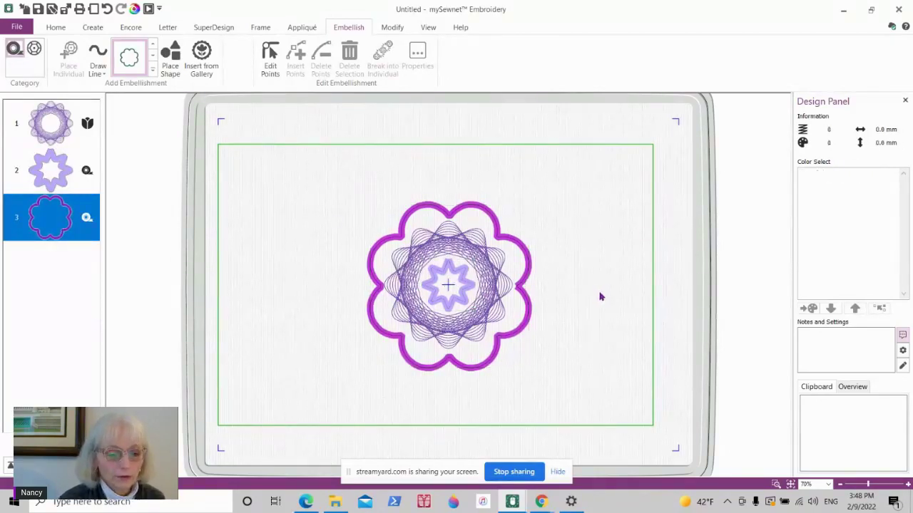
pyautogui.click(596, 392)
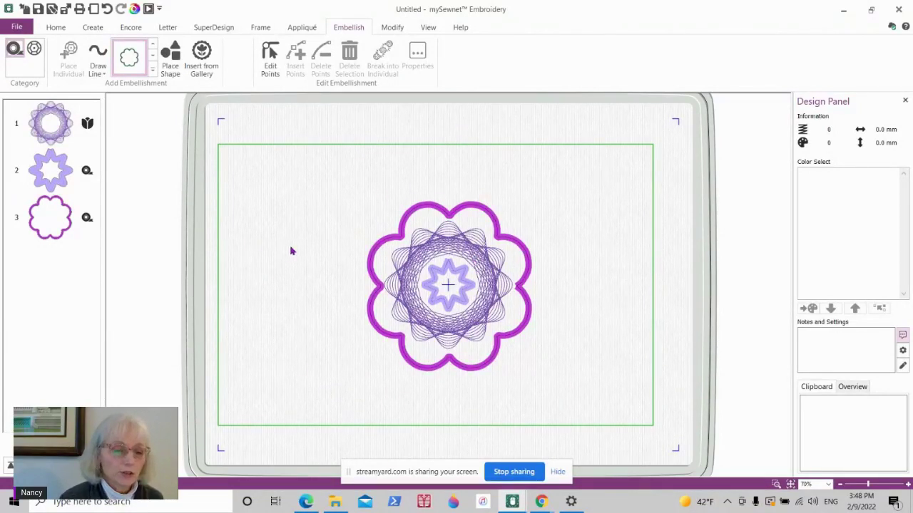
# Create a second 100 mm Spiro design in dark blue thread, with the last pattern parameter set to 25
pyautogui.click(93, 27)
pyautogui.click(292, 57)
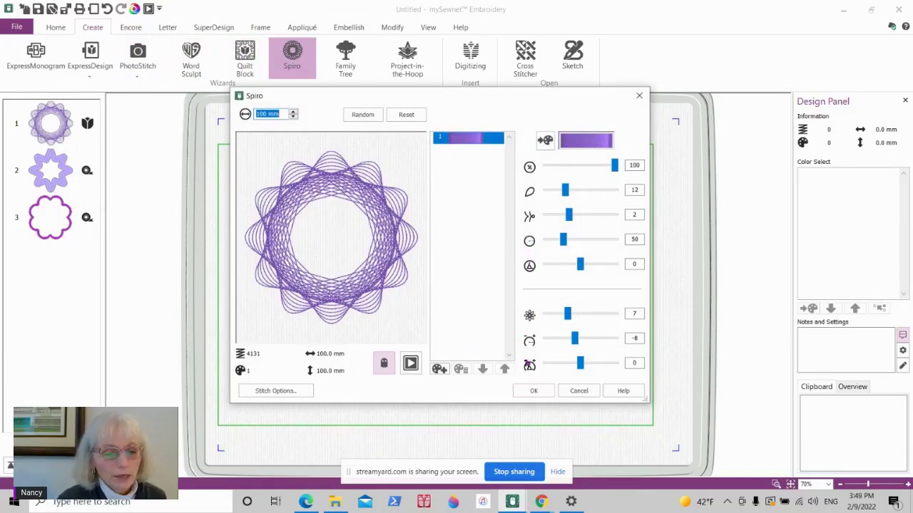
pyautogui.moveTo(581, 365); pyautogui.dragTo(606, 365)
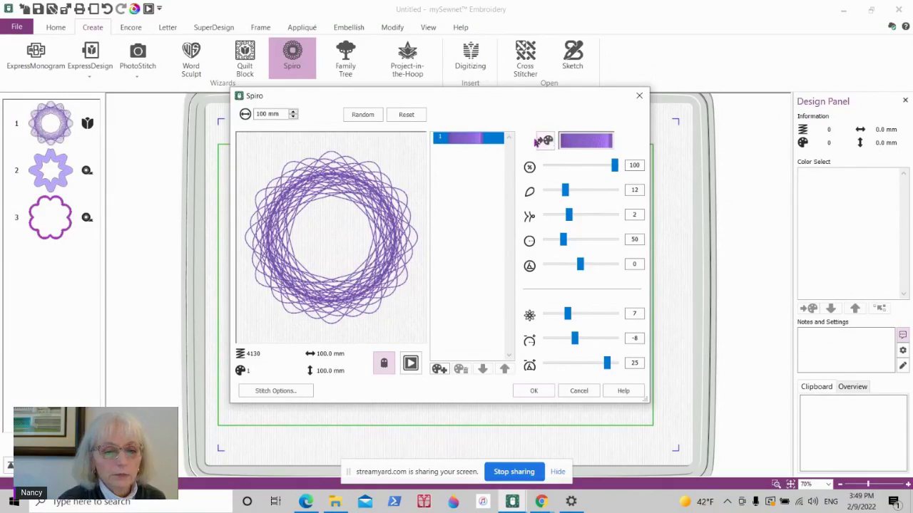
pyautogui.click(546, 141)
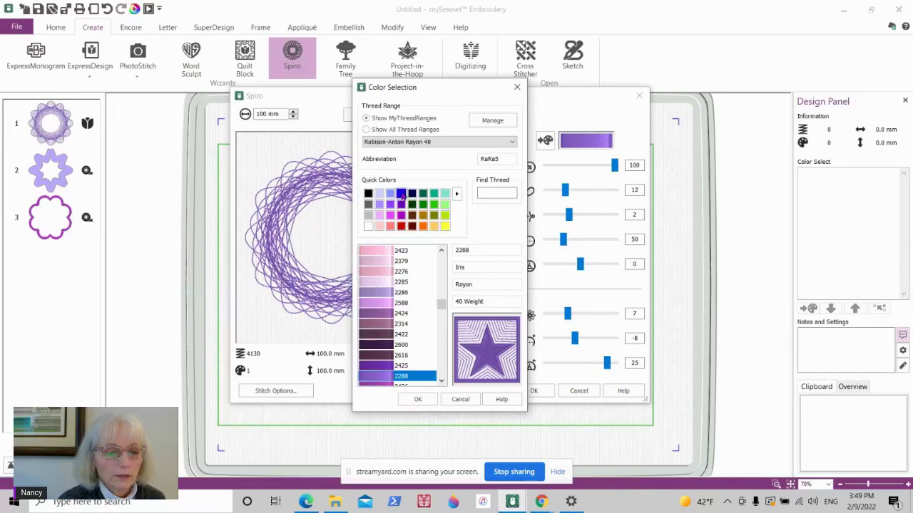
pyautogui.click(401, 193)
pyautogui.click(419, 400)
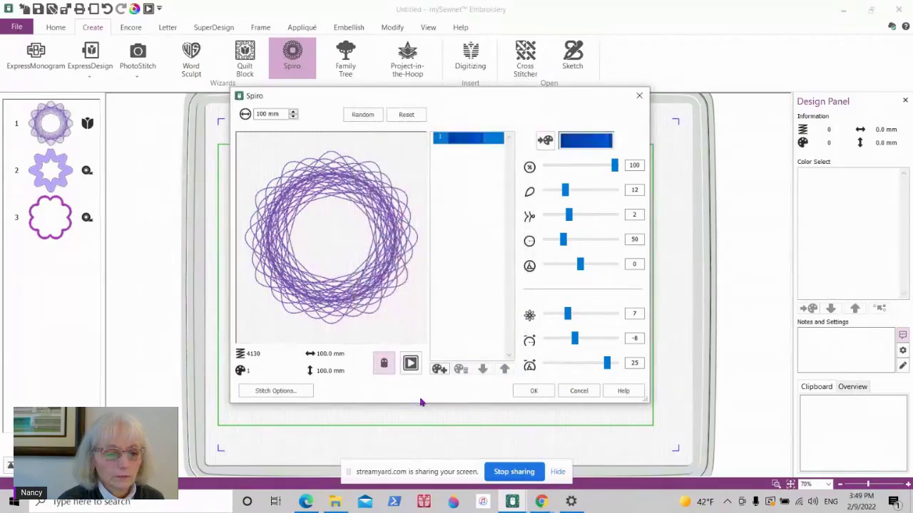
pyautogui.click(543, 392)
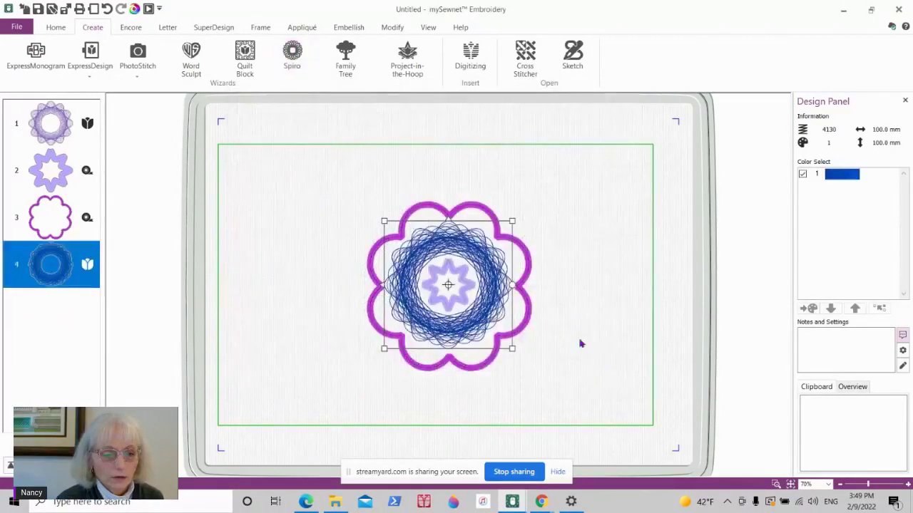
# Enlarge the blue Spiro design to about 197 x 188 mm and shift it so it surrounds the ribbon flower
pyautogui.moveTo(383, 221); pyautogui.dragTo(356, 193)
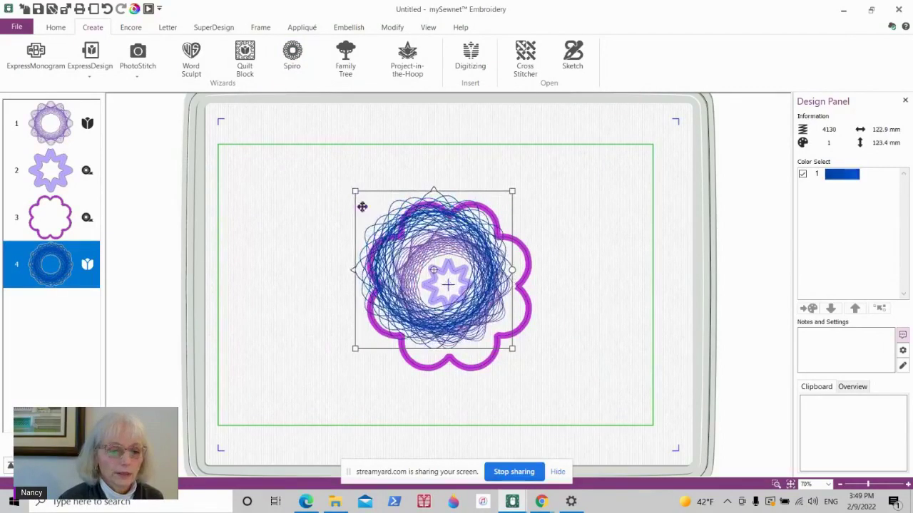
pyautogui.moveTo(512, 349); pyautogui.dragTo(552, 389)
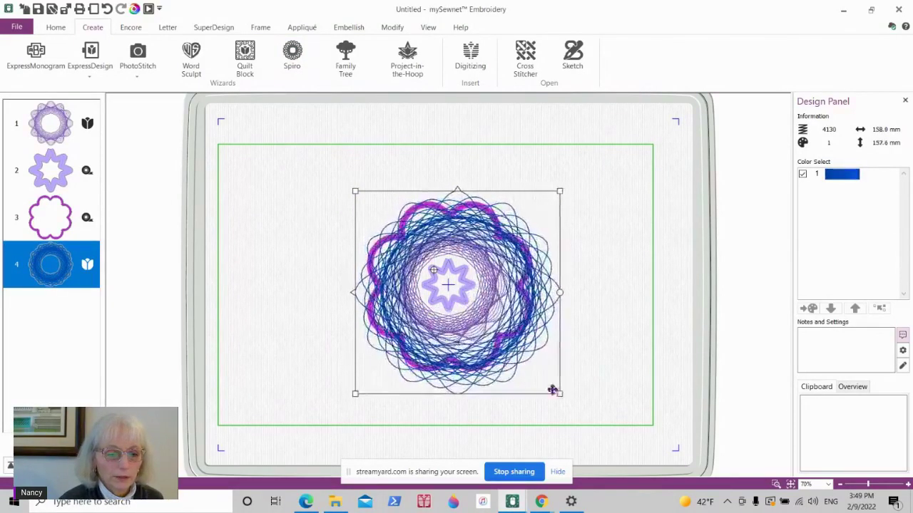
pyautogui.click(351, 193)
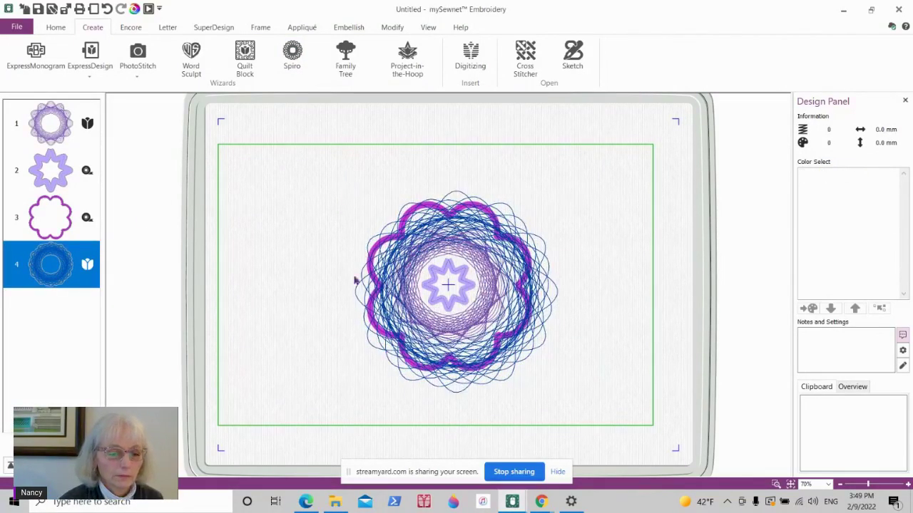
pyautogui.click(59, 265)
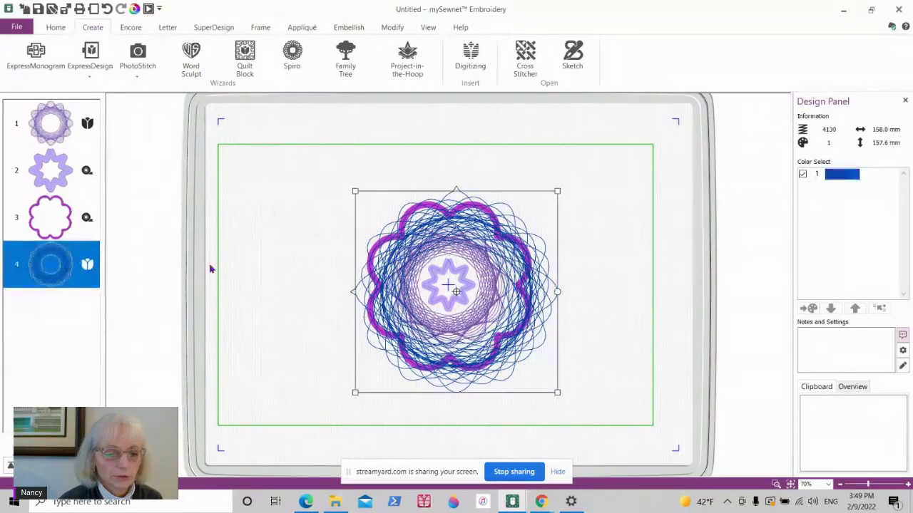
pyautogui.moveTo(352, 189); pyautogui.dragTo(324, 161)
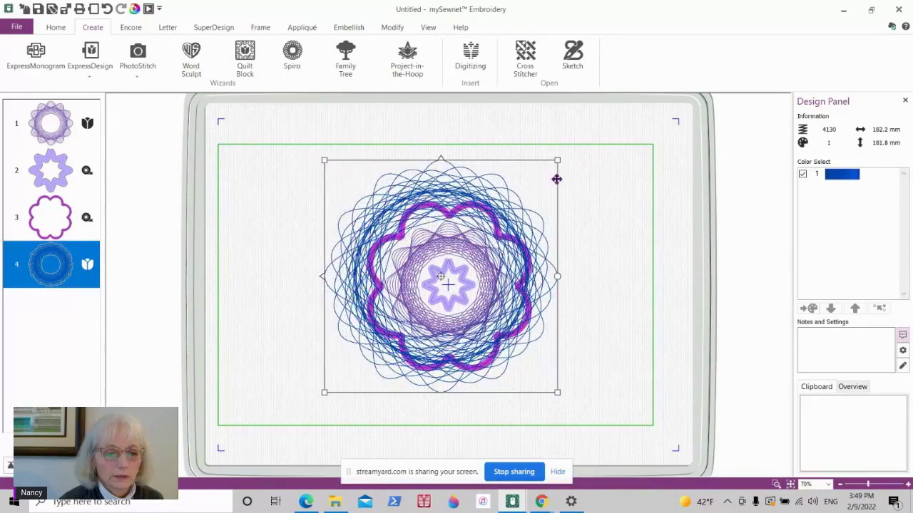
pyautogui.moveTo(557, 158); pyautogui.dragTo(574, 151)
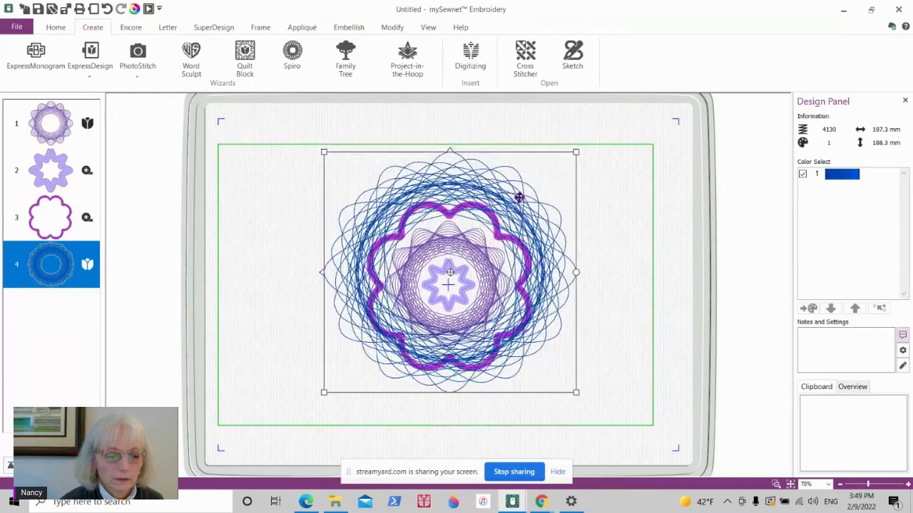
pyautogui.click(157, 241)
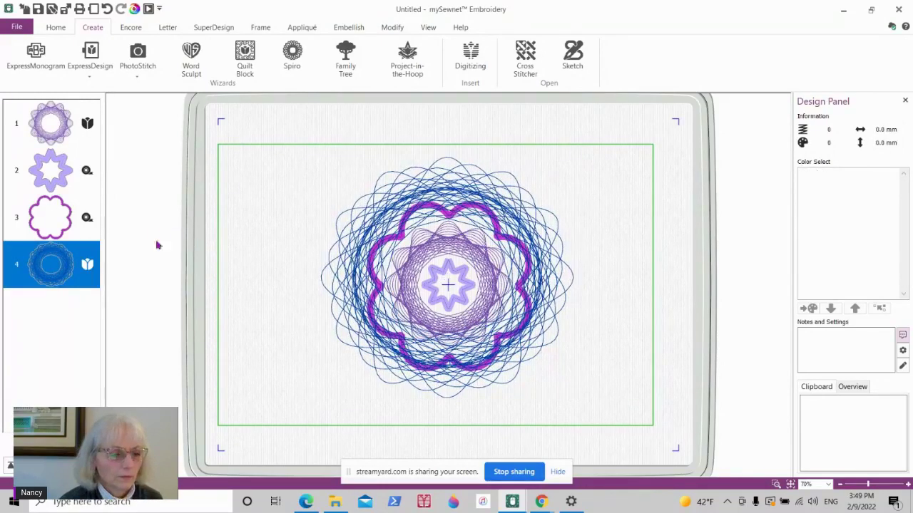
# Move the blue Spiro design to first place in the stitching order, beneath the other designs, and deselect it
pyautogui.click(8, 262)
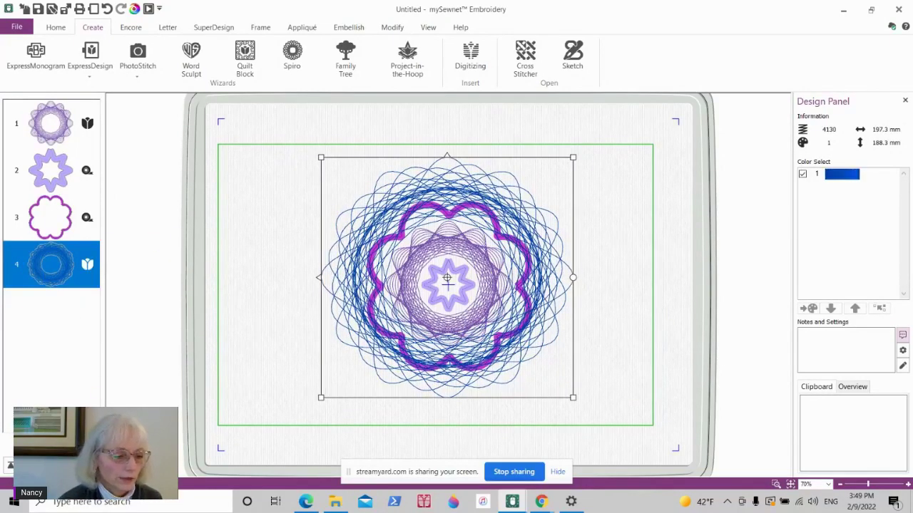
pyautogui.hotkey('ctrl', 'Up')
pyautogui.hotkey('ctrl', 'Up')
pyautogui.hotkey('ctrl', 'Up')
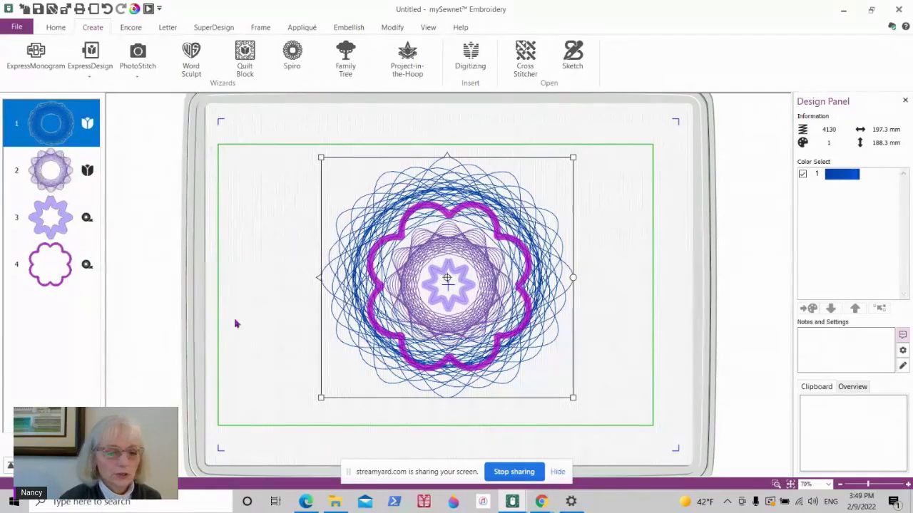
pyautogui.click(264, 312)
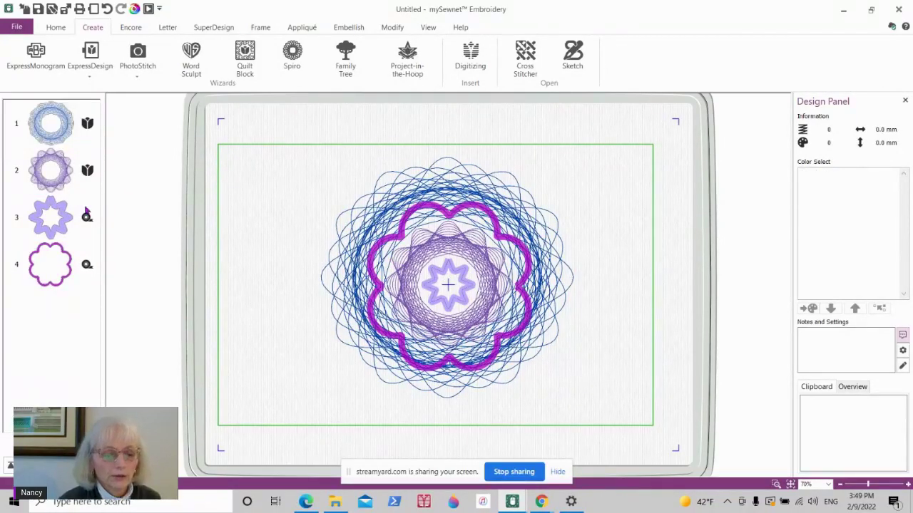
# Enlarge the blue Spiro design to about 224 x 216 mm, roughly centred in the hoop, and deselect it
pyautogui.click(53, 138)
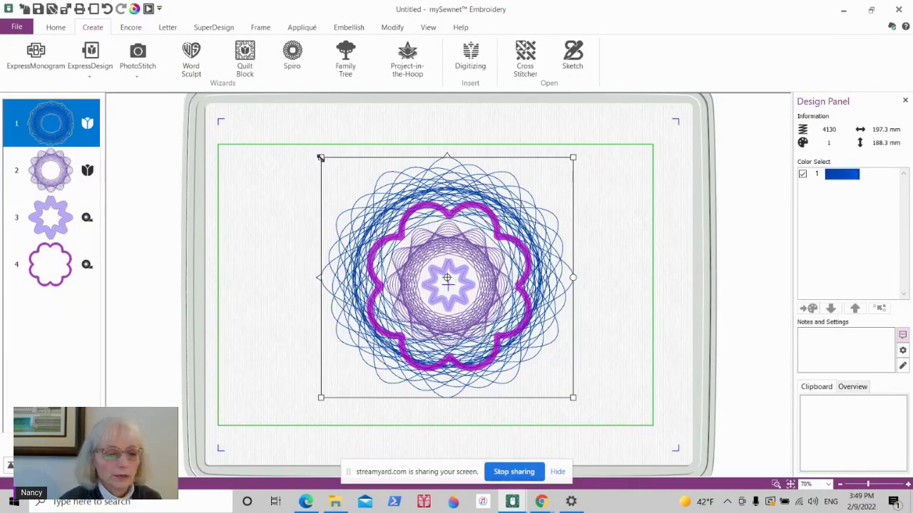
pyautogui.moveTo(320, 157); pyautogui.dragTo(316, 147)
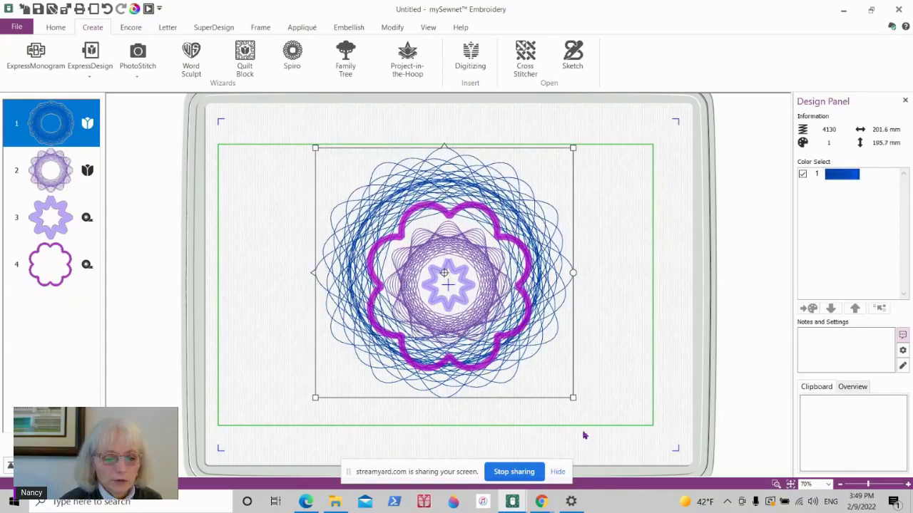
pyautogui.moveTo(572, 397); pyautogui.dragTo(581, 412)
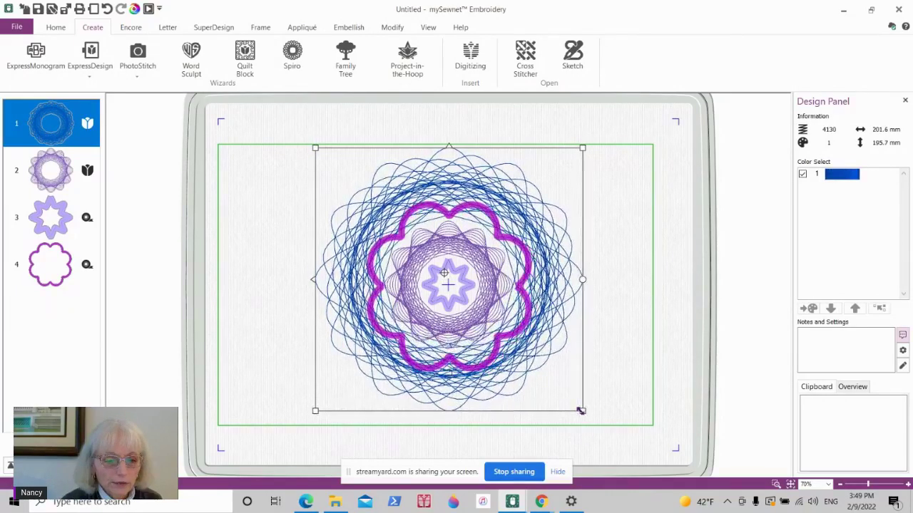
pyautogui.moveTo(316, 411); pyautogui.dragTo(304, 417)
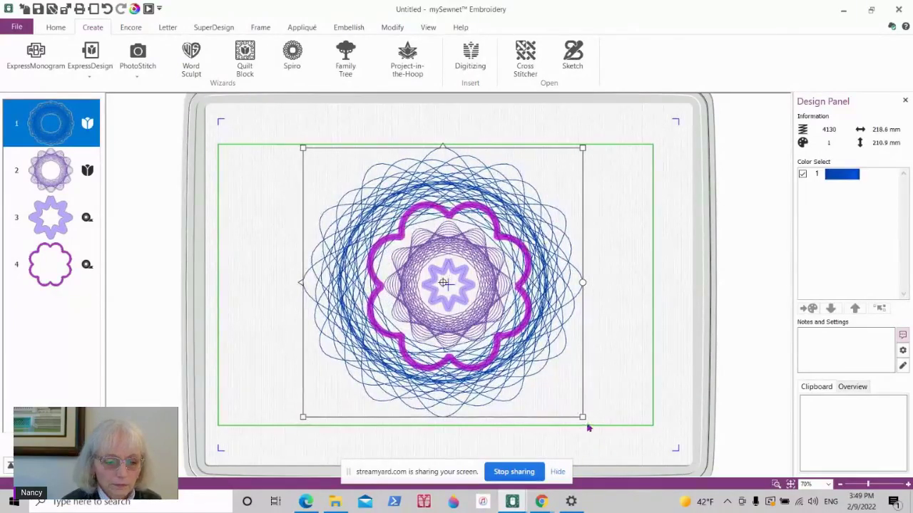
pyautogui.moveTo(584, 419); pyautogui.dragTo(590, 424)
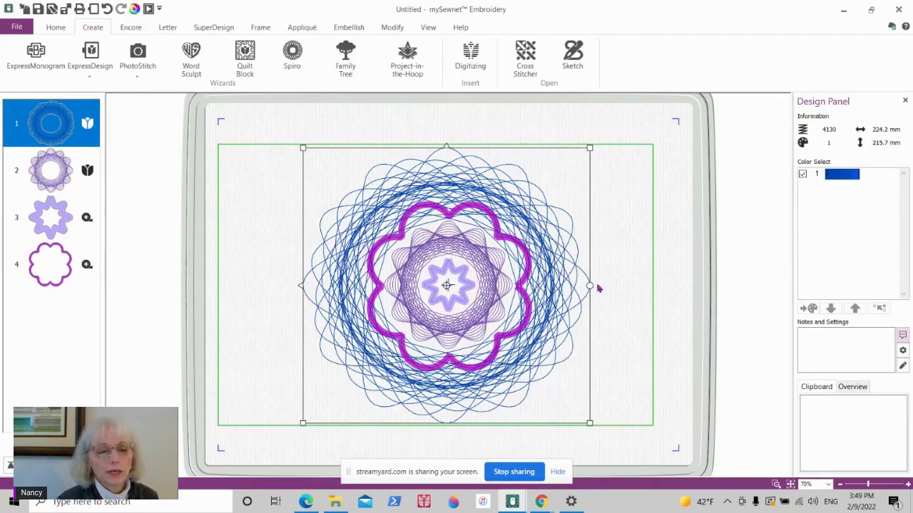
pyautogui.click(257, 207)
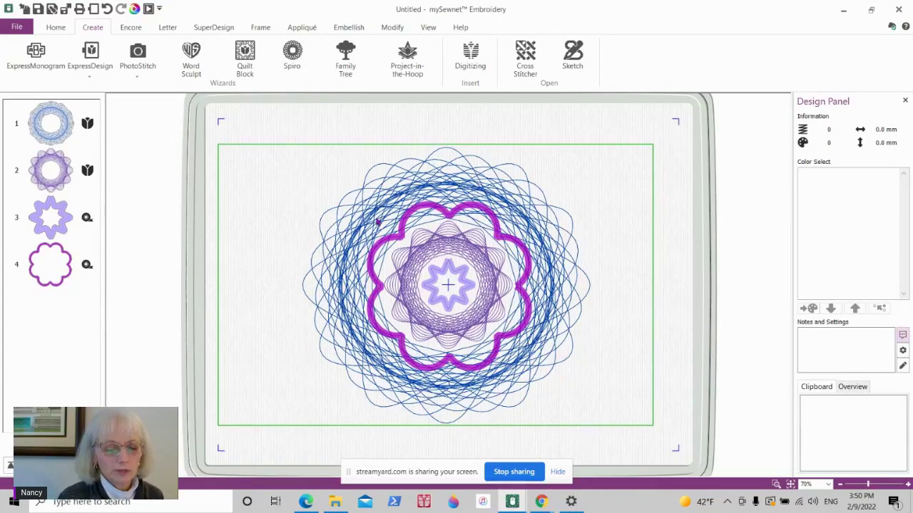
# Stop sharing the screen
pyautogui.click(508, 474)
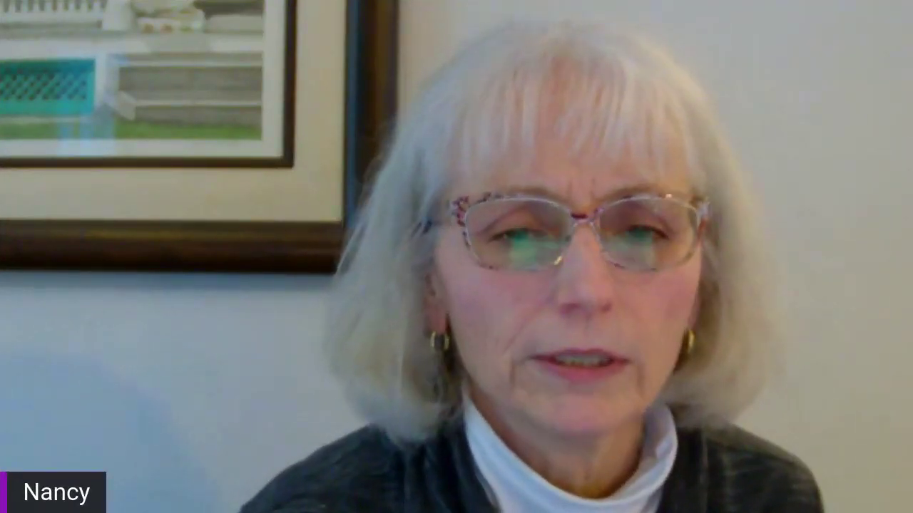